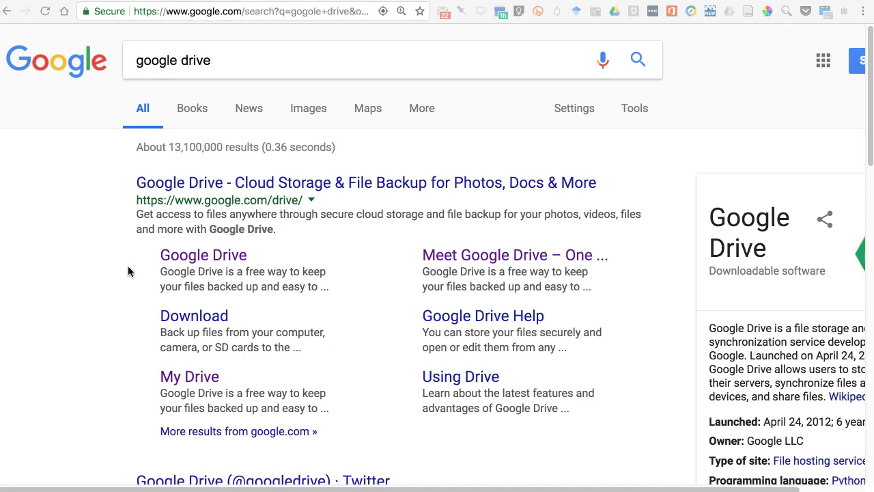
Step: Open the main Google Drive result from the Google search and go on to the Drive sign-in page
left_click(98, 284)
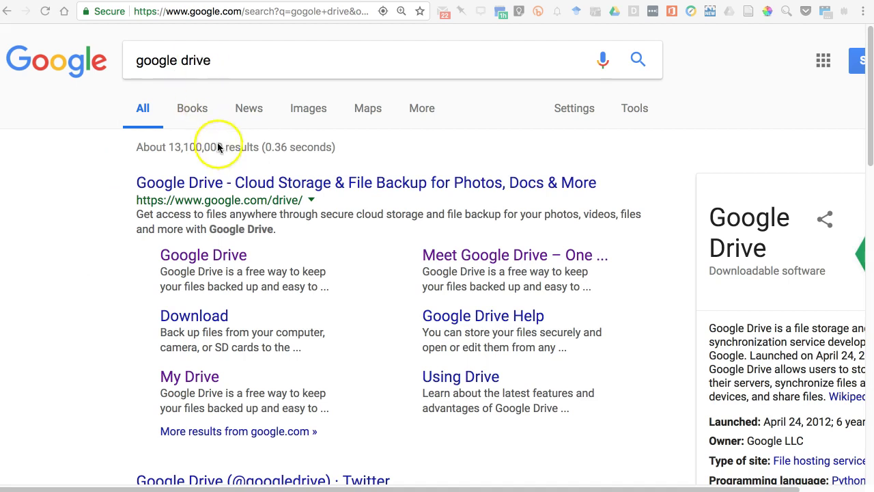
left_click(232, 184)
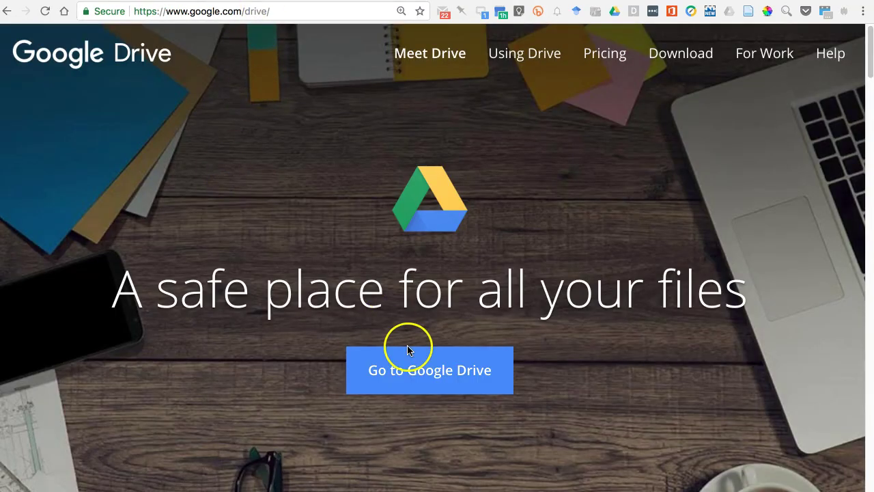
left_click(407, 375)
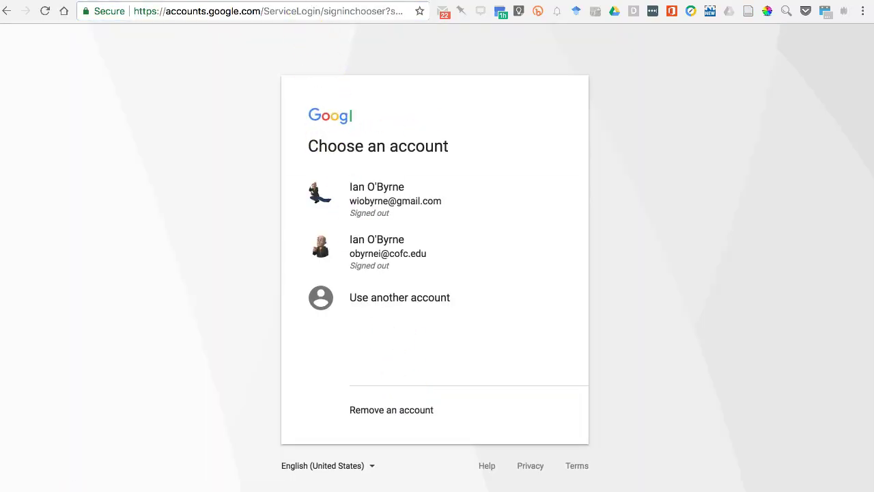
Step: Go directly to drive.google.com to reach the account chooser
left_click(255, 11)
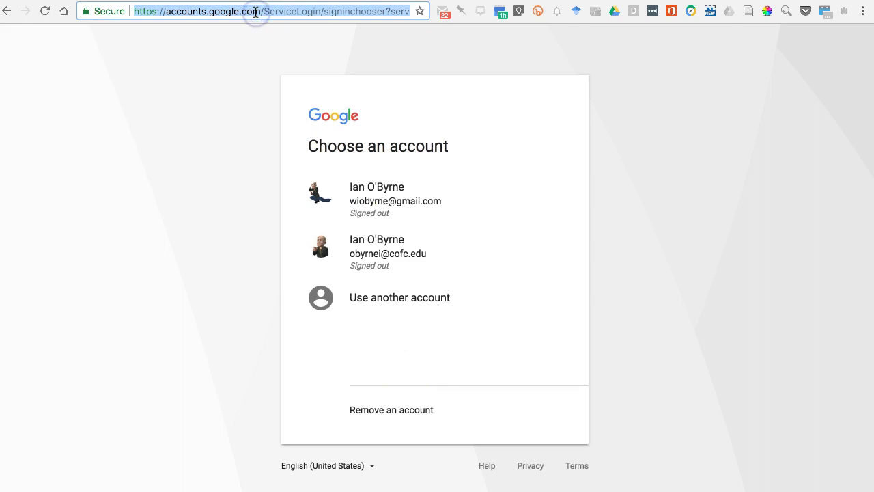
type("drive.google.com")
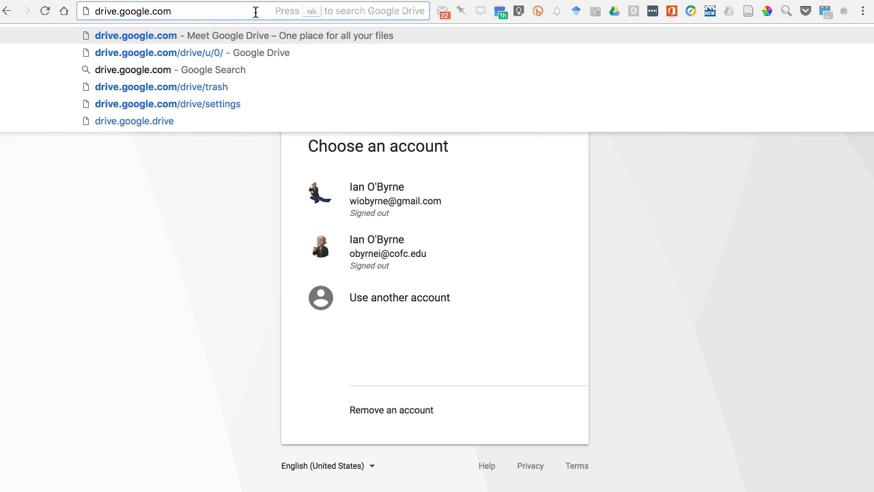
key("Return")
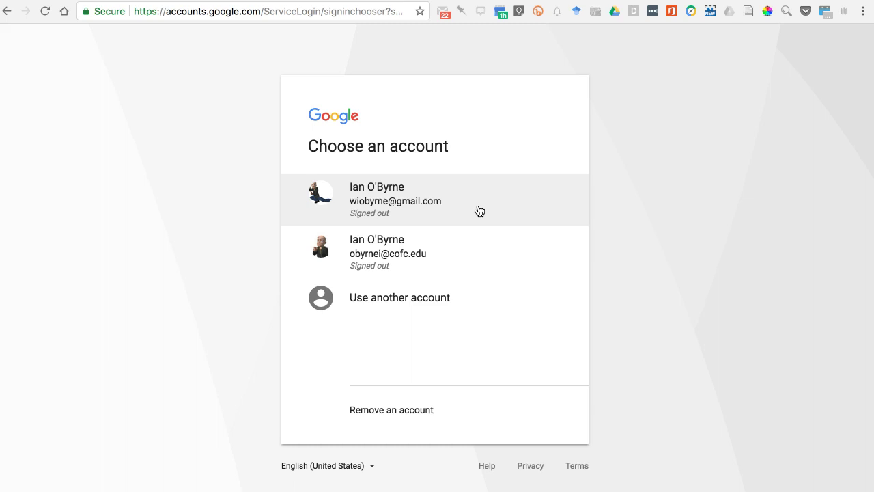
Step: Choose the college account and enter its account password to sign in
left_click(468, 254)
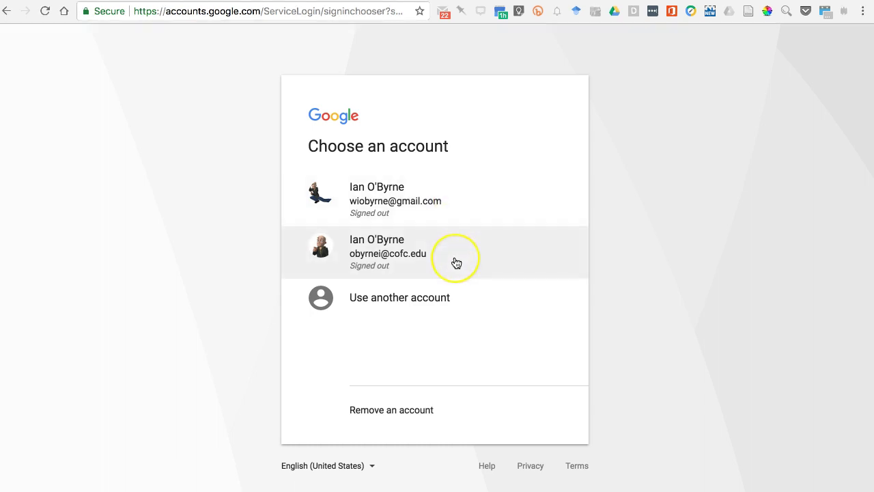
left_click(456, 263)
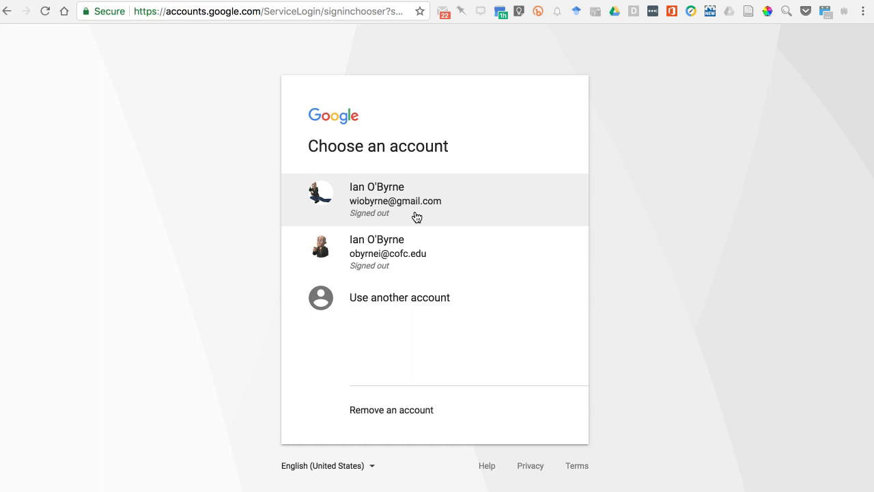
left_click(417, 237)
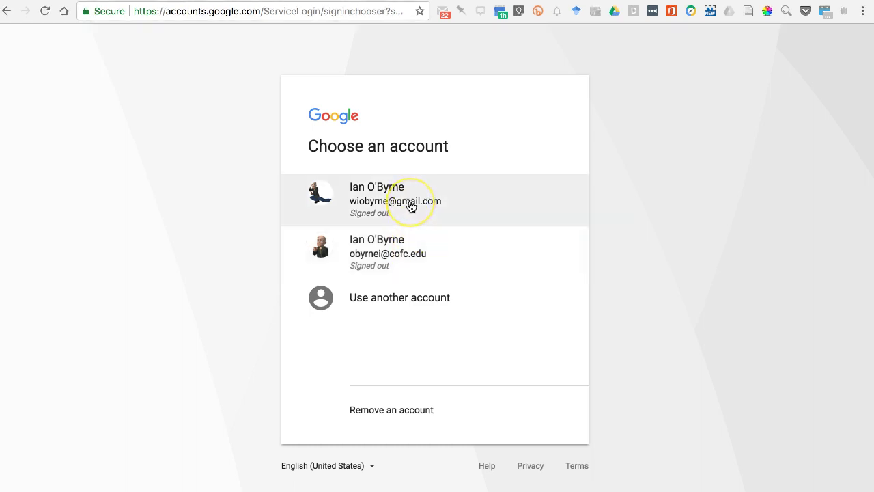
left_click(412, 247)
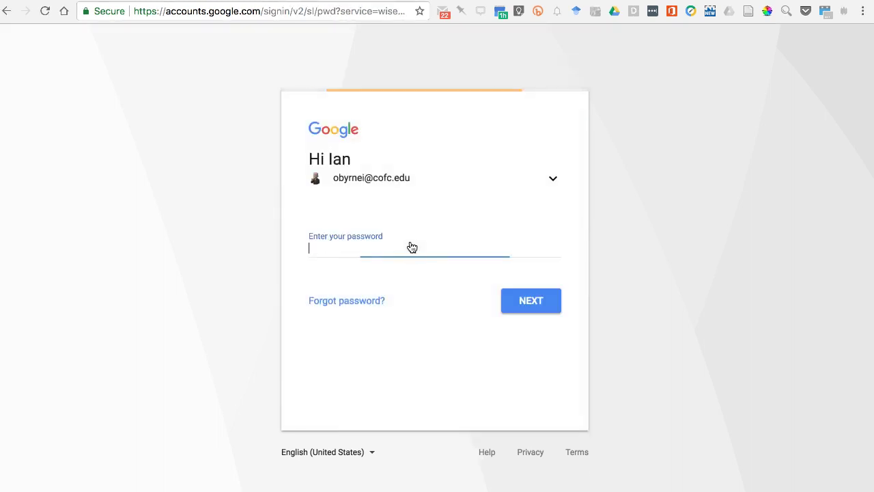
type("•••••••••••")
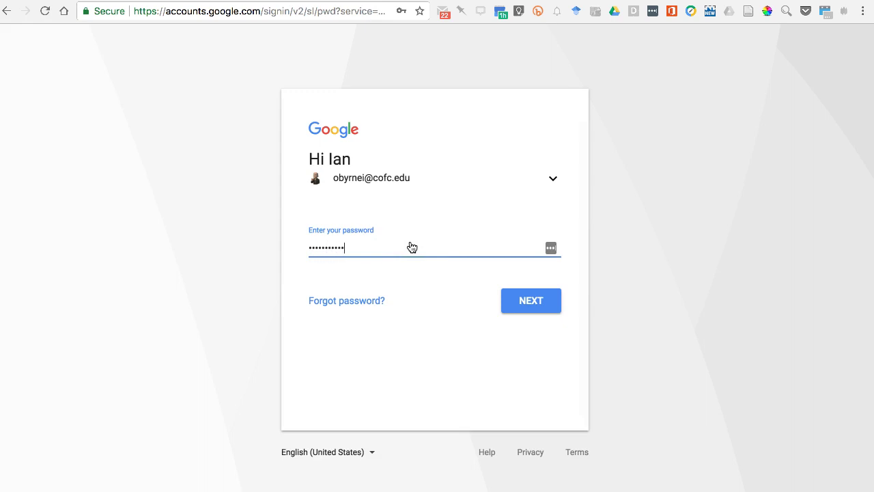
key("Return")
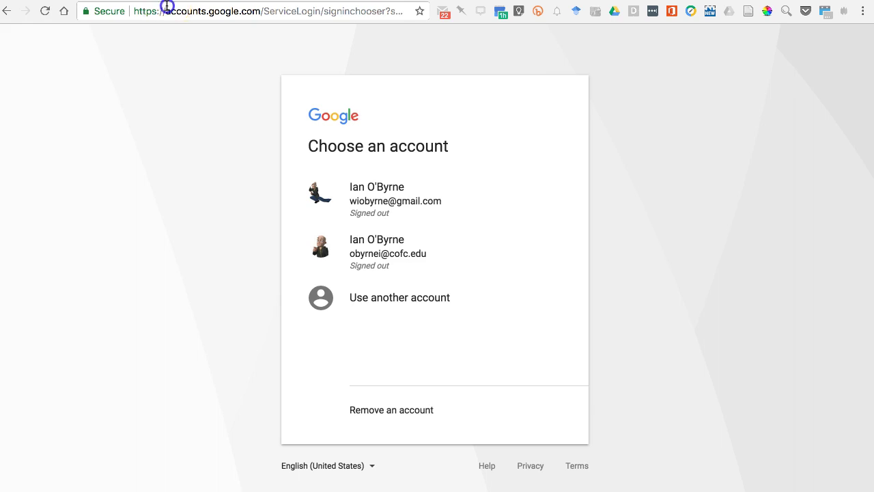
Step: Load Google Drive again from its web address, drive.google.com
left_click(167, 6)
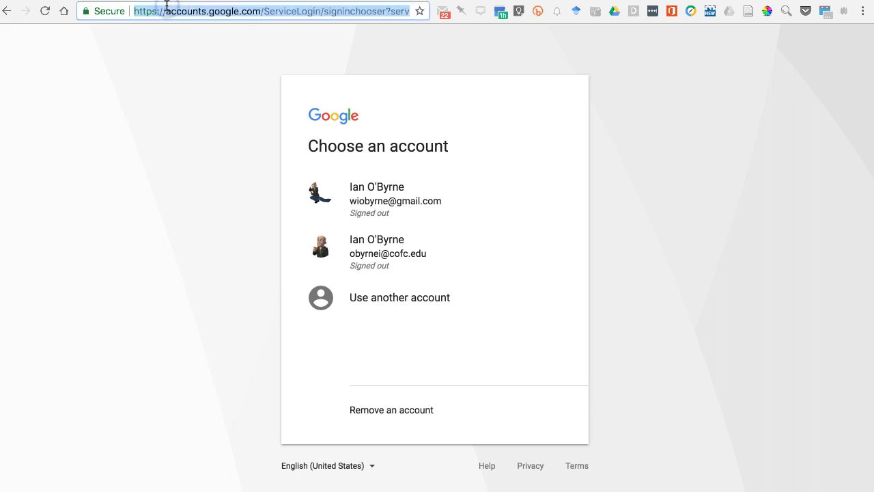
type("drive")
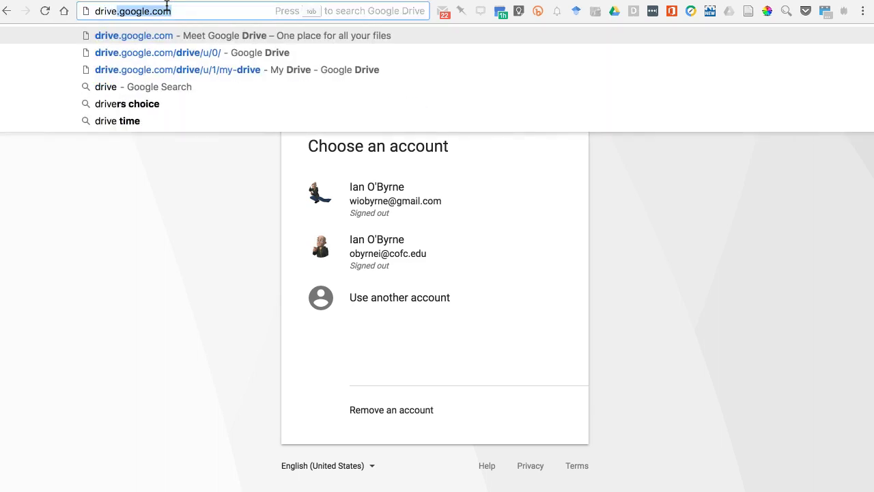
key("Return")
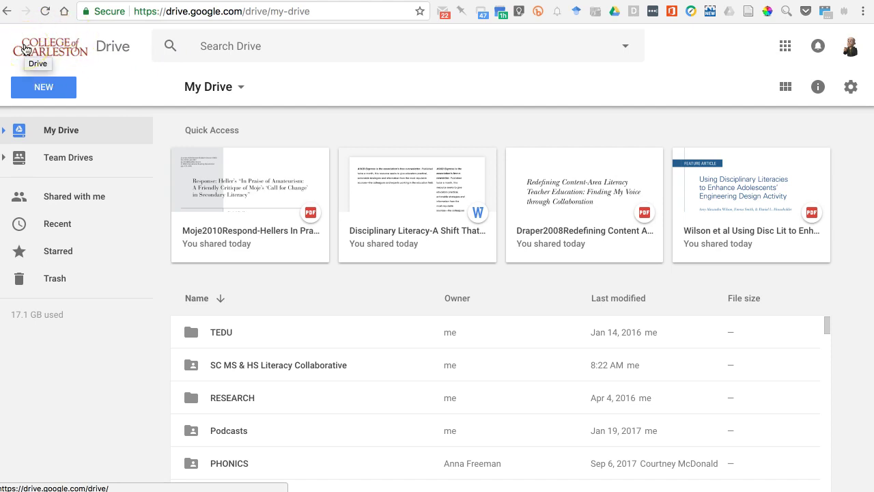
Step: Search Drive for "online reading comprehension"
left_click(221, 45)
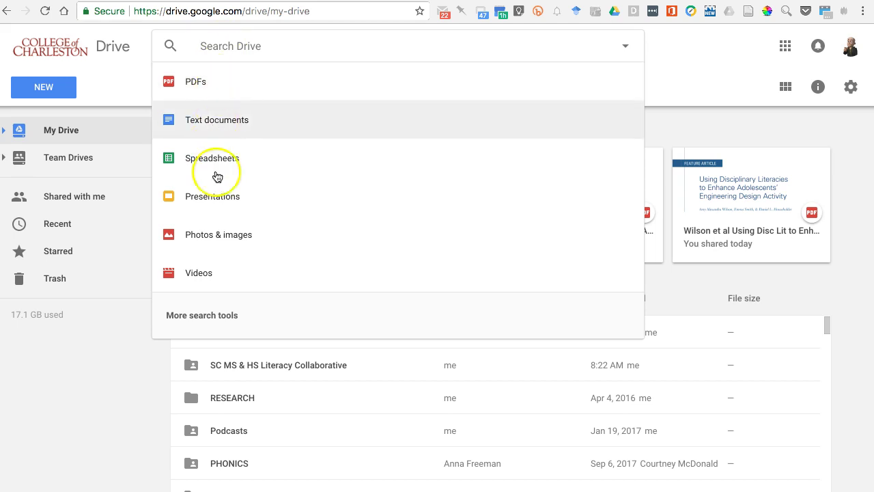
left_click(241, 52)
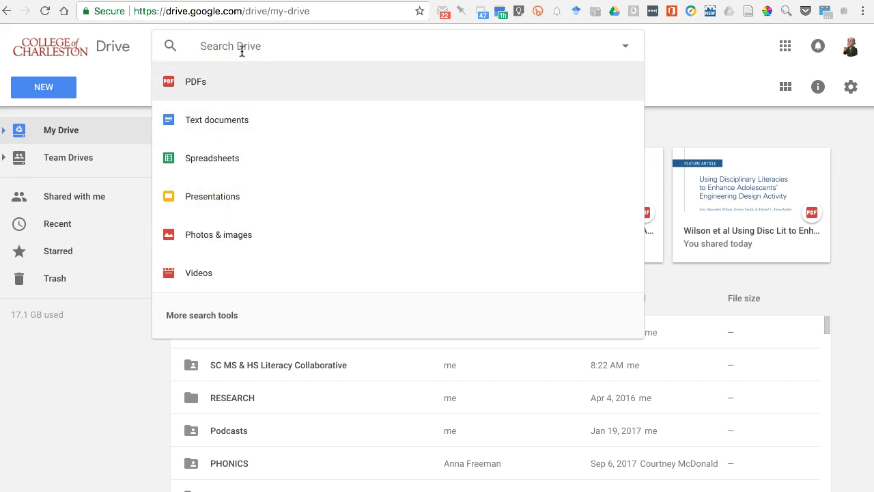
type("onlin")
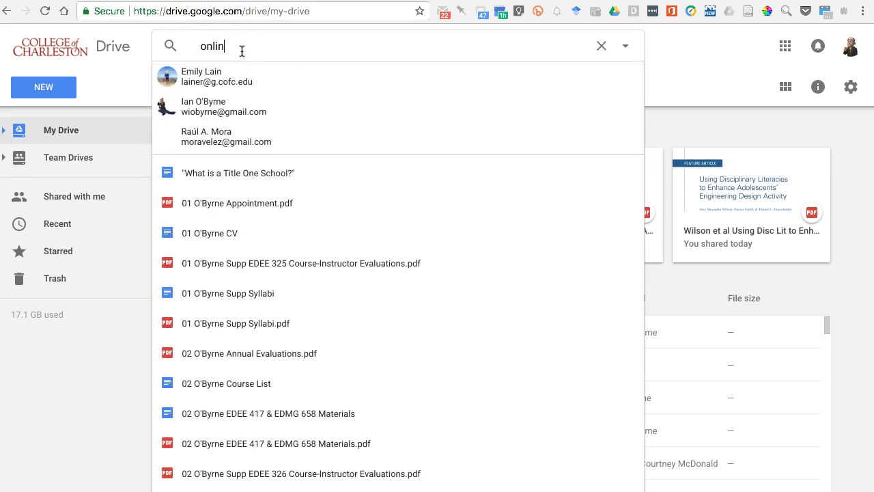
type("e reading compr")
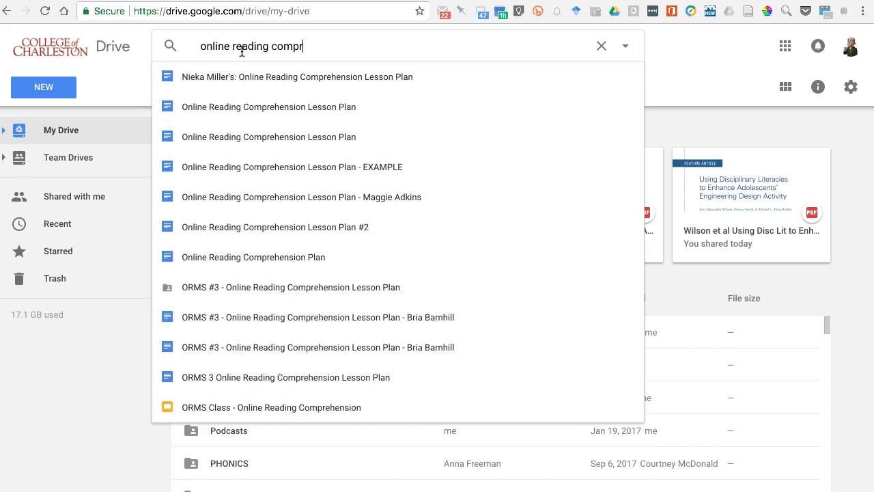
type("ehension")
key("Return")
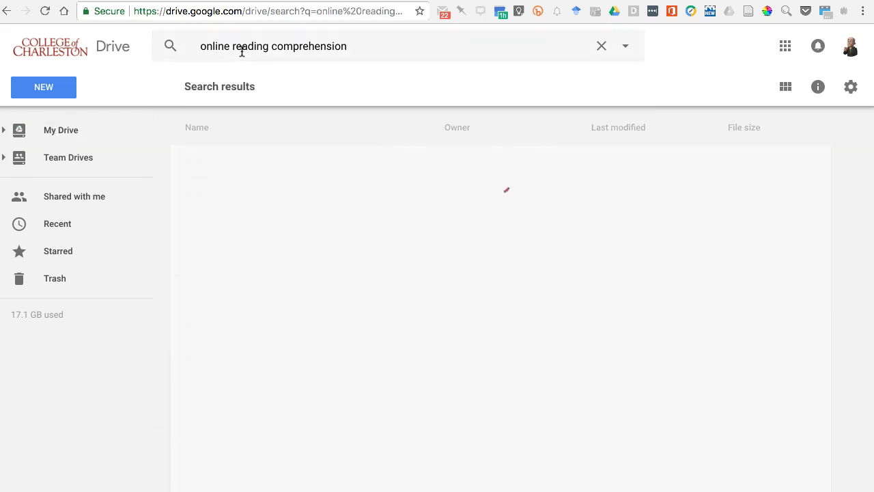
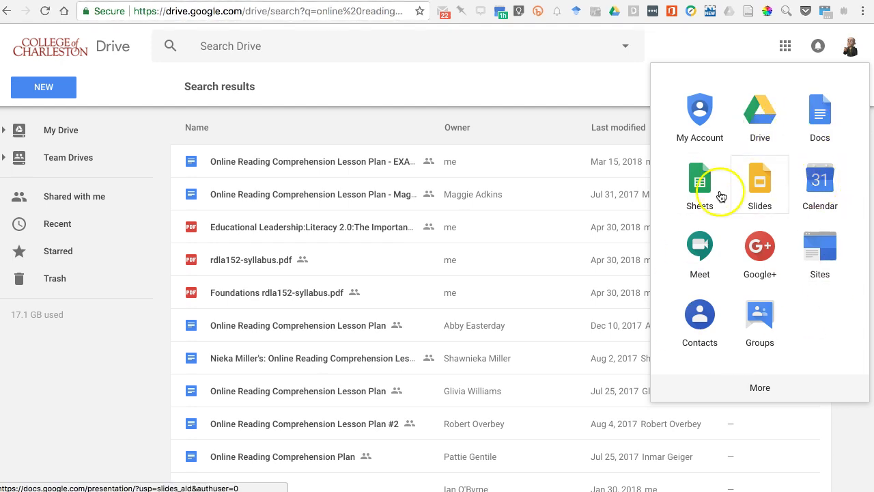
Step: Close the Google apps list and check the Drive notifications
left_click(584, 88)
left_click(819, 47)
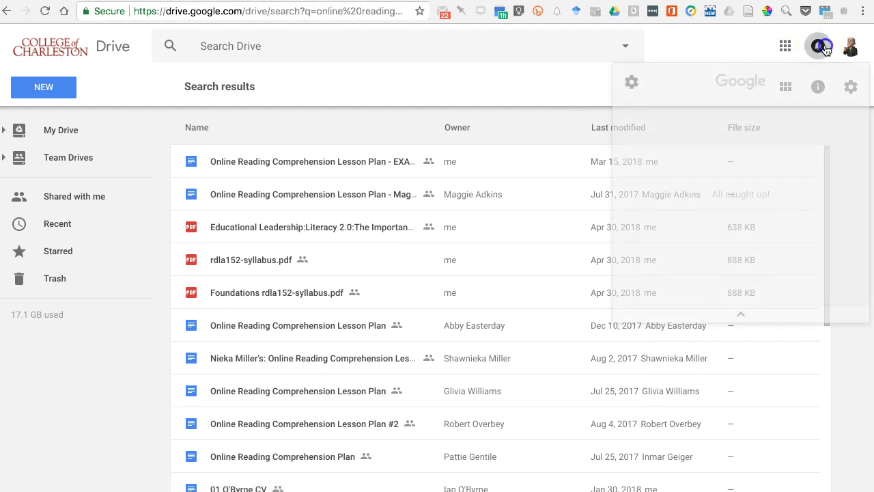
left_click(686, 38)
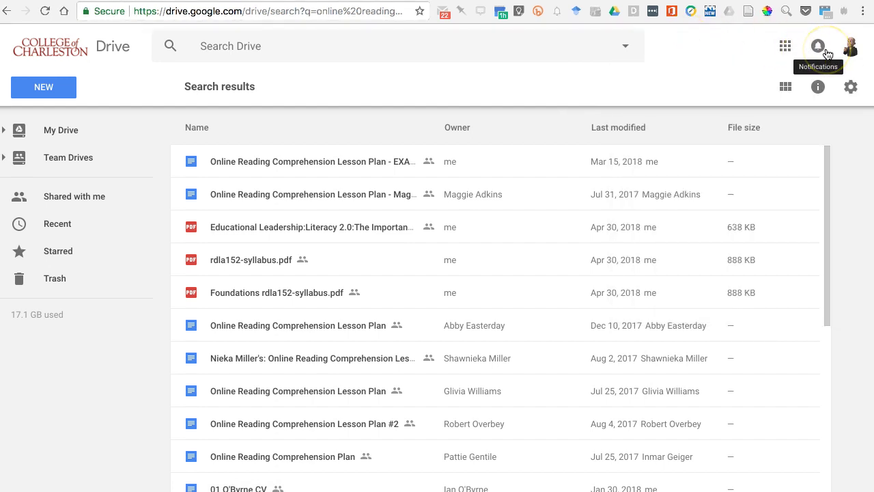
left_click(713, 52)
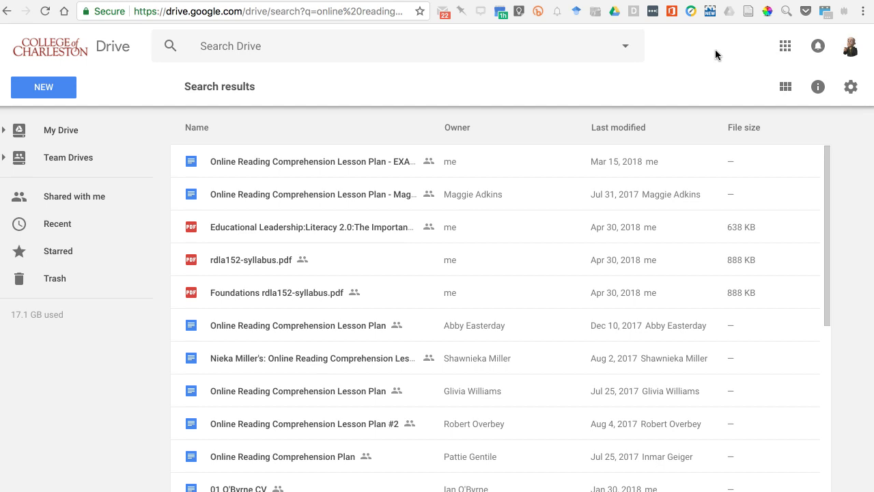
Step: Examine the signed-in account's details and account-switching options, and close them
left_click(850, 46)
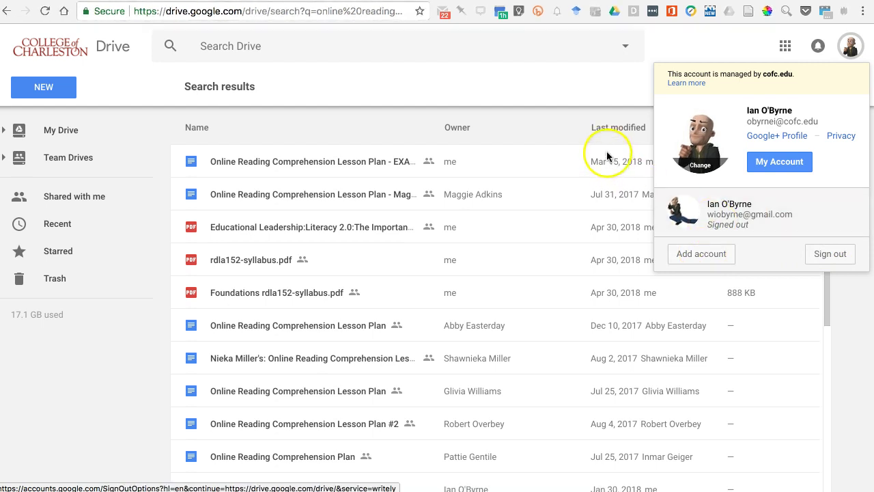
left_click(655, 79)
left_click(850, 46)
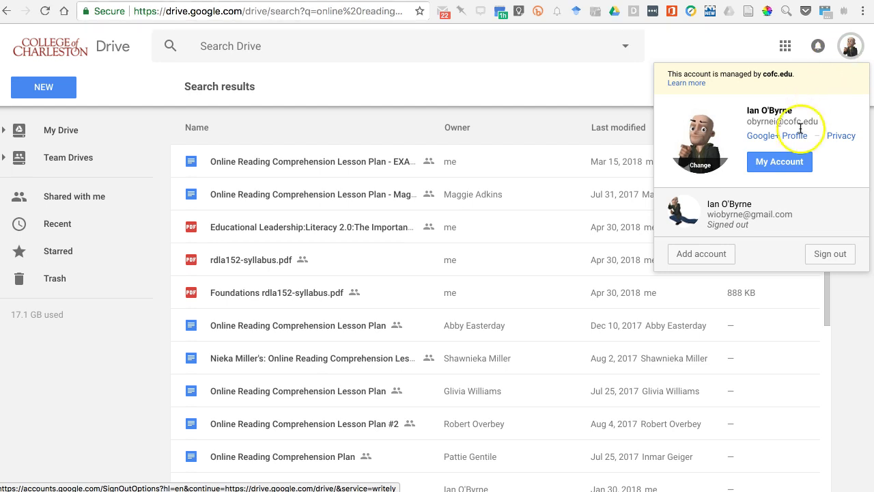
left_click(619, 88)
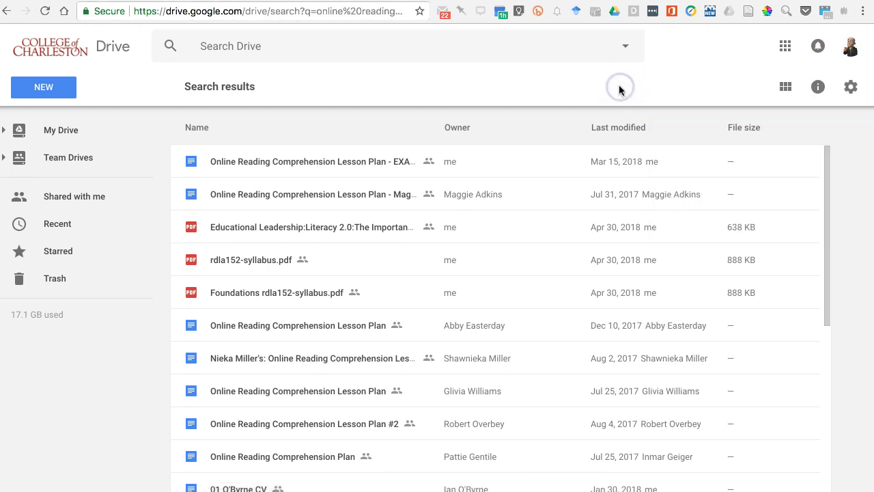
Step: Compare the search results in grid and list view, return to list view and look through the files
left_click(48, 87)
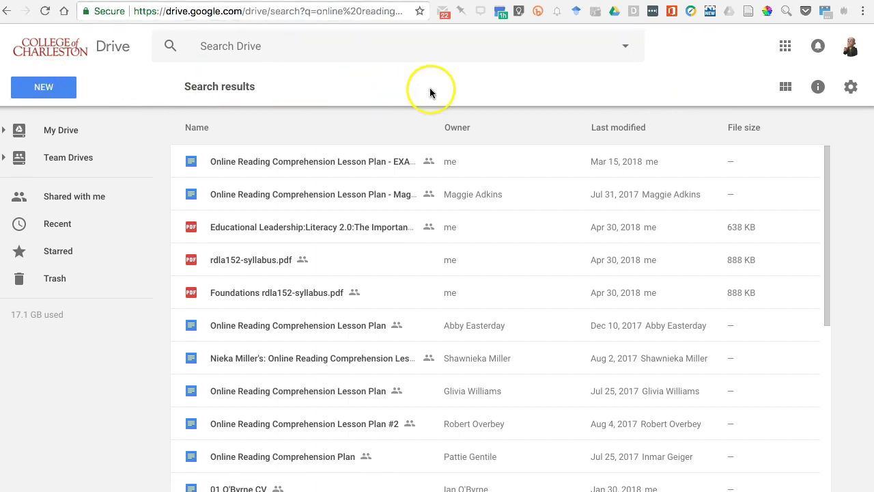
left_click(784, 88)
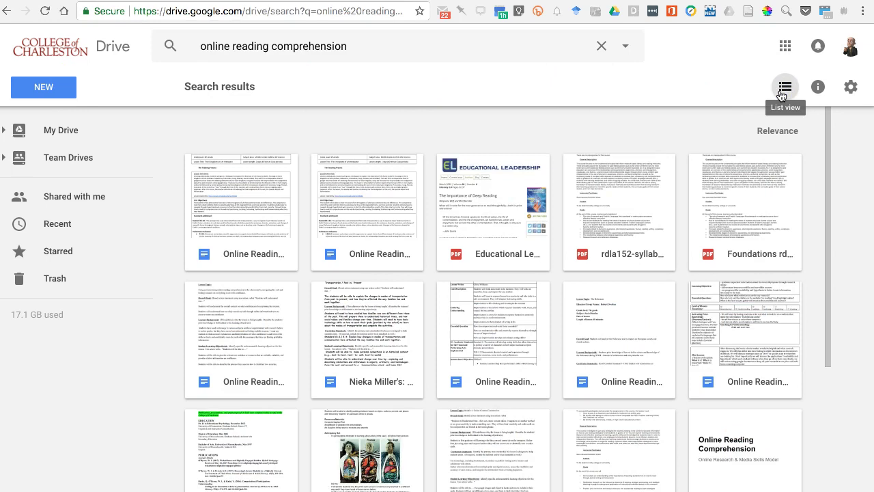
left_click(784, 88)
left_click(783, 93)
left_click(782, 93)
left_click(782, 94)
left_click(782, 94)
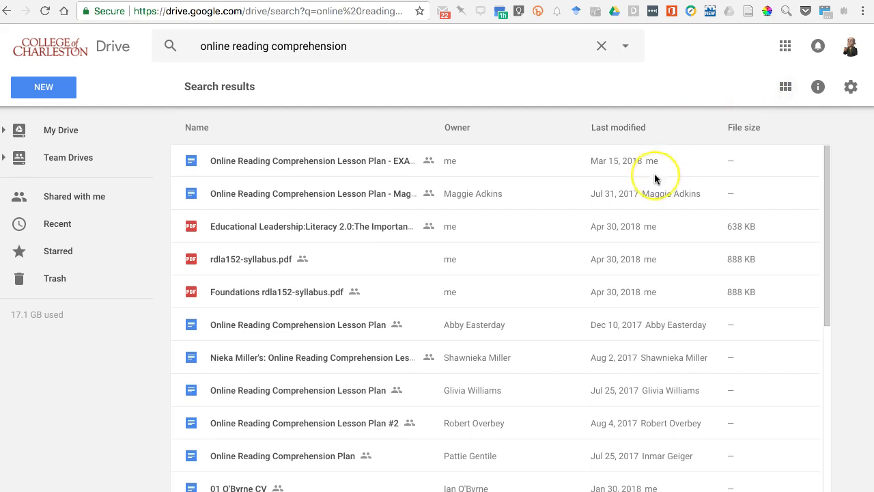
scroll(655, 180, "down", 10)
scroll(655, 171, "up", 10)
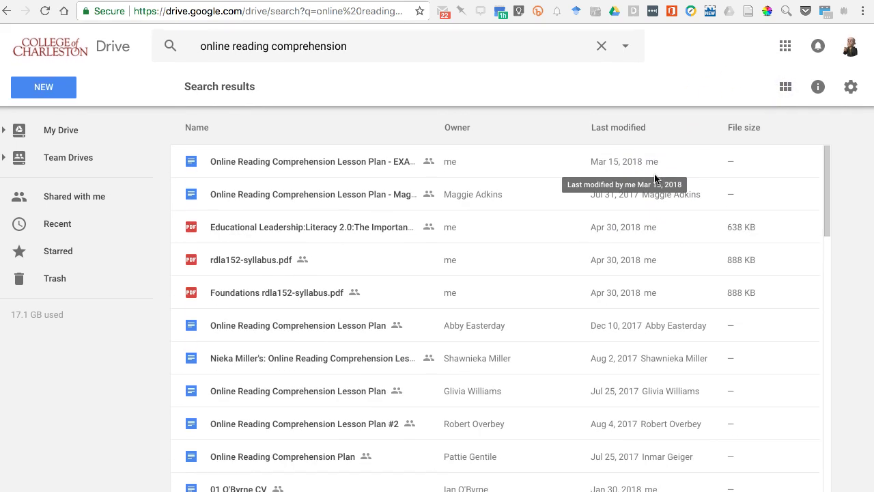
Step: Clear the query from the Drive search box and stay on the search results page
left_click(616, 39)
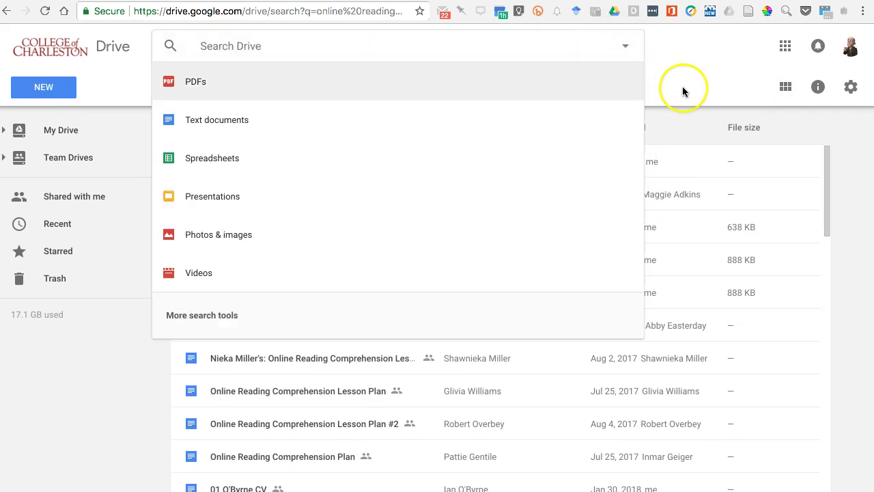
left_click(683, 89)
left_click(60, 12)
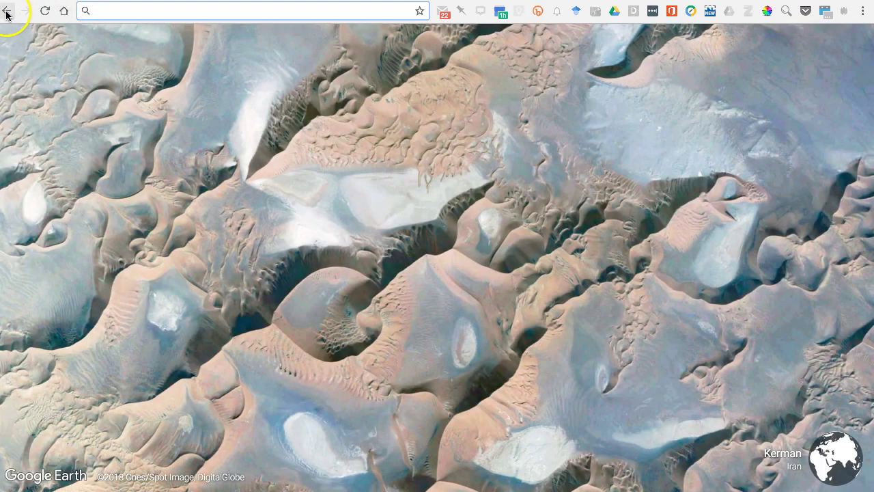
left_click(7, 12)
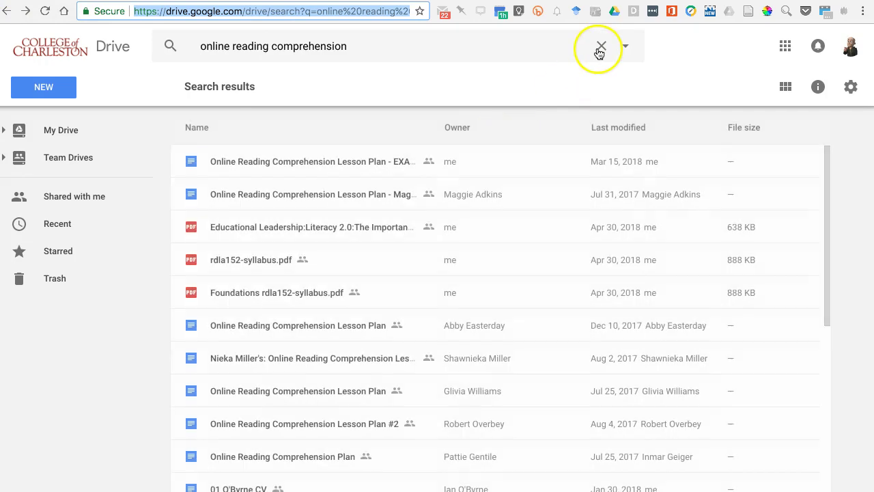
left_click(600, 46)
left_click(711, 80)
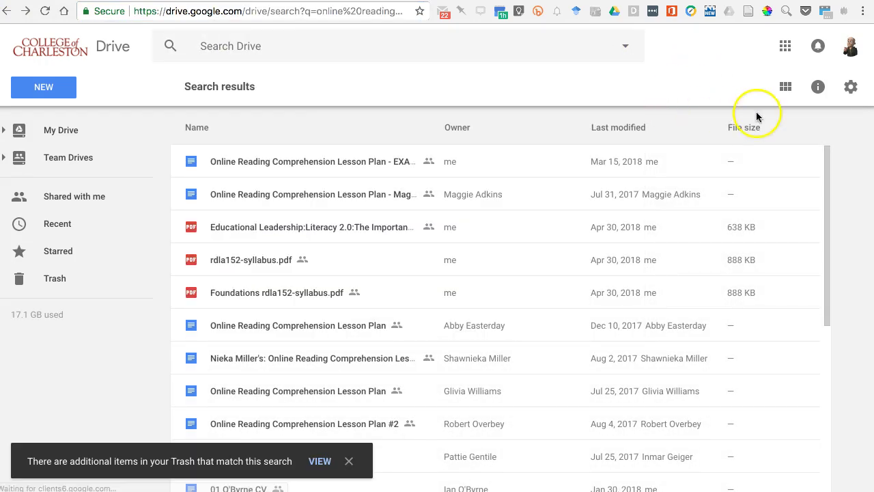
Step: Check the details pane and the settings options on the search results page, closing each one, and look through the results
left_click(819, 88)
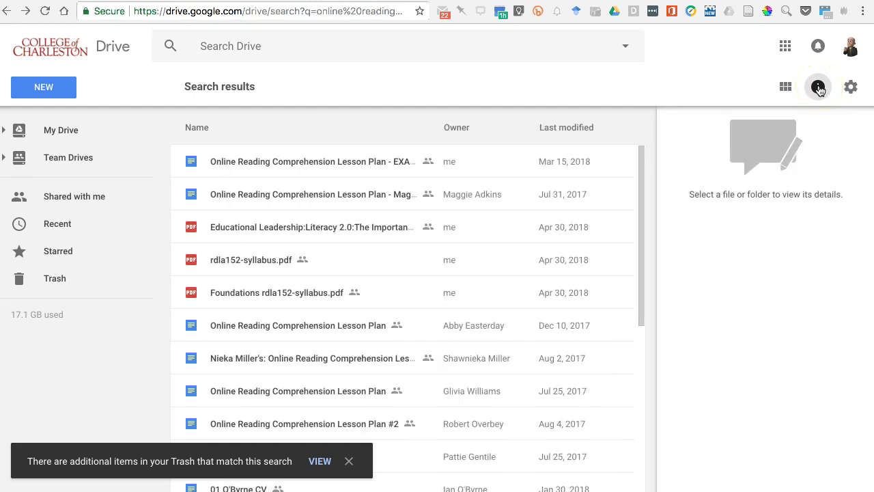
left_click(819, 88)
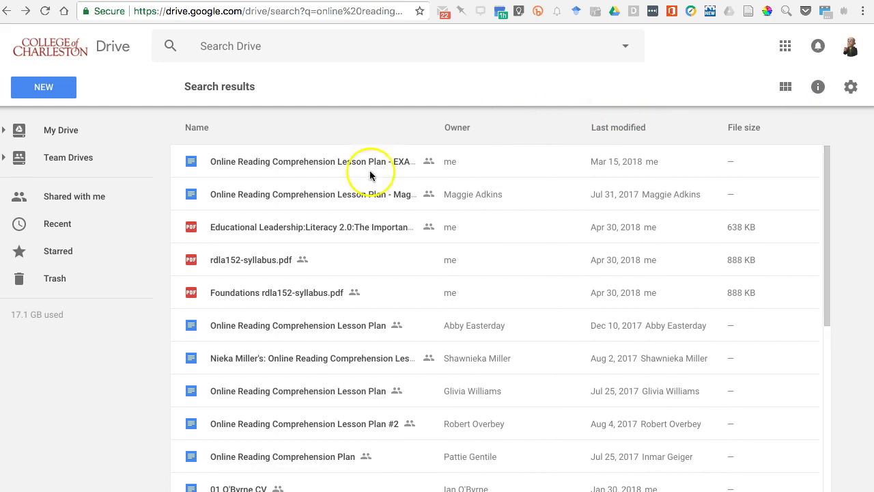
scroll(322, 336, "down", 5)
scroll(326, 351, "up", 3)
scroll(327, 351, "up", 3)
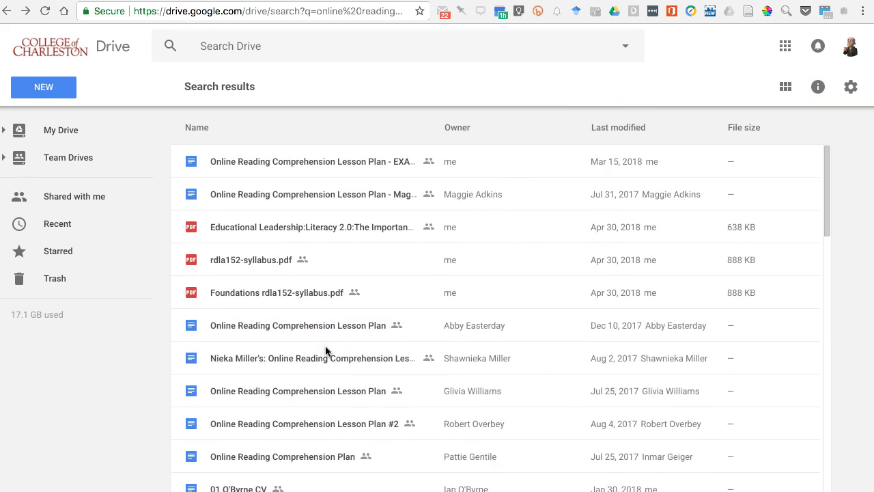
left_click(851, 86)
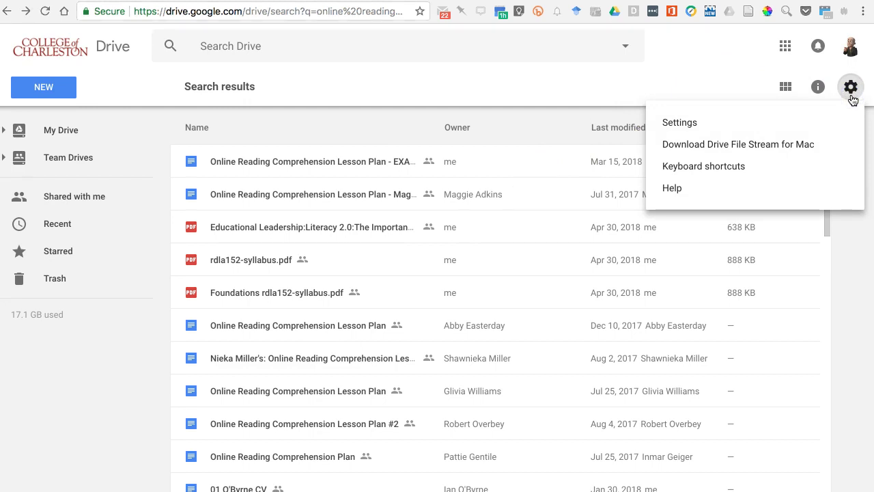
left_click(576, 89)
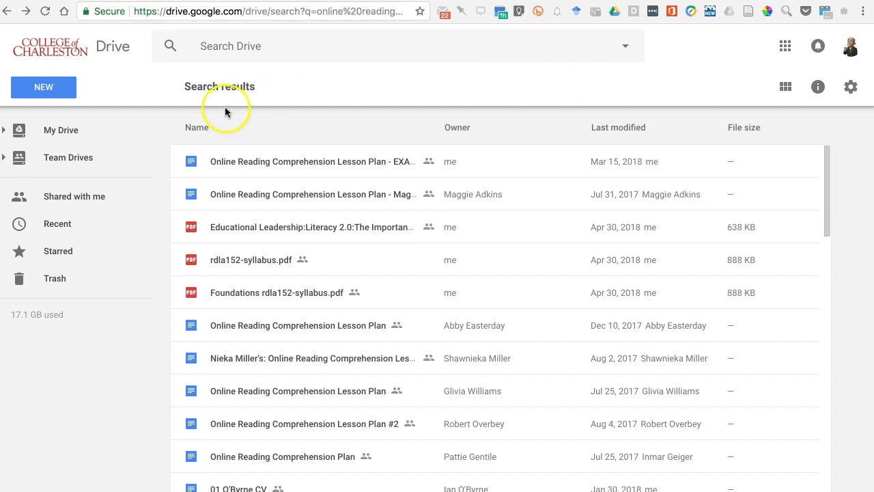
Step: Open My Drive and look over its storage usage, quick access files and folder list
left_click(63, 133)
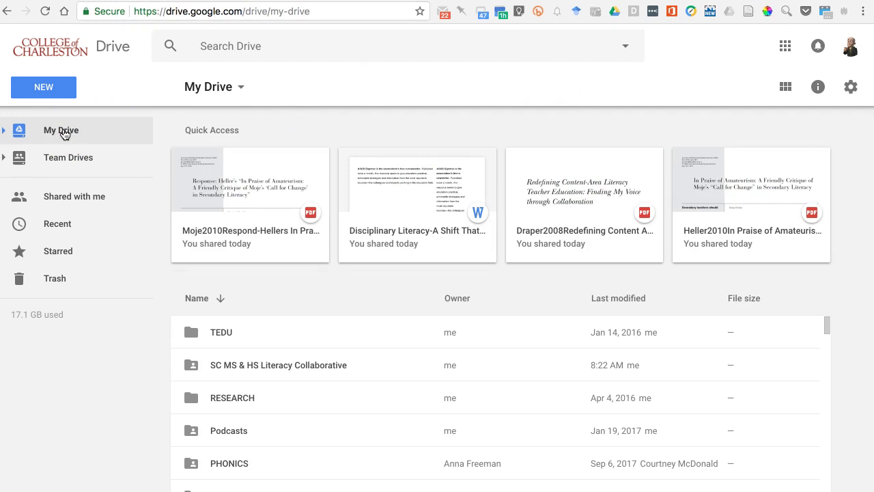
mouse_move(17, 323)
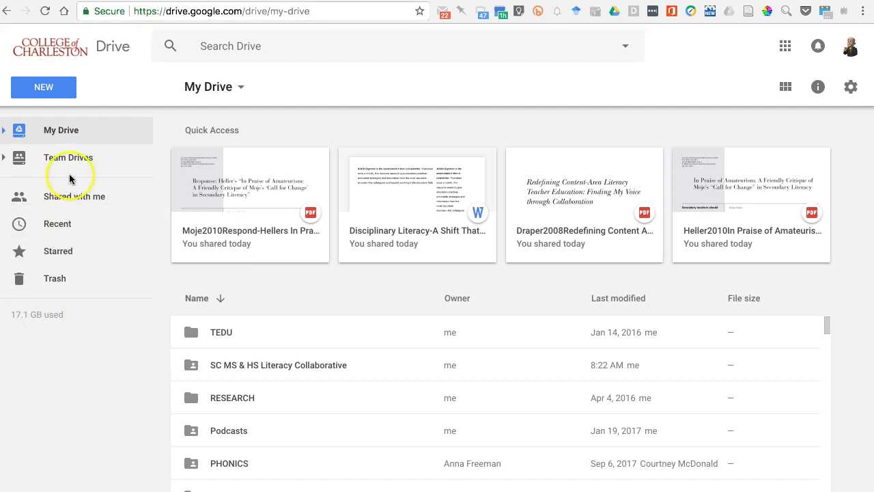
scroll(294, 330, "down", 20)
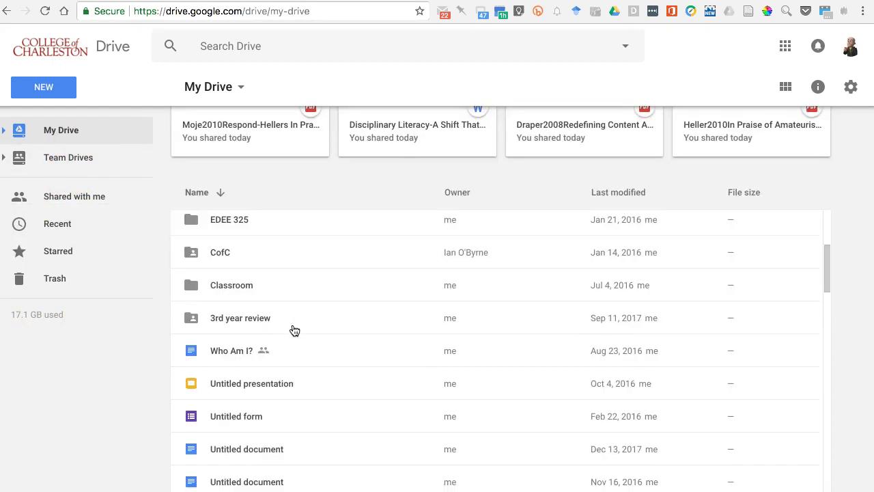
scroll(294, 330, "up", 20)
scroll(294, 331, "up", 10)
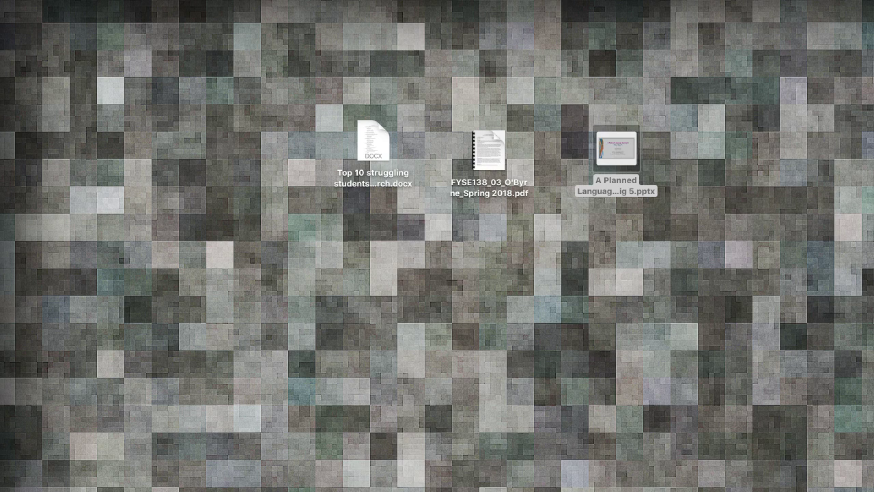
Step: Switch to Finder, view the computer's Documents folder in a new window, and close that window
mouse_move(14, 103)
key("super+n")
left_click_drag(412, 37, 262, 83)
mouse_move(221, 312)
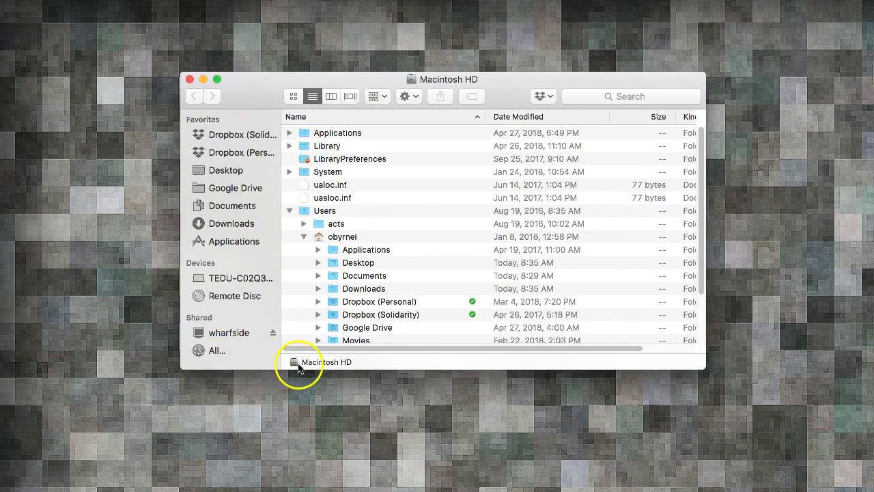
double_click(348, 274)
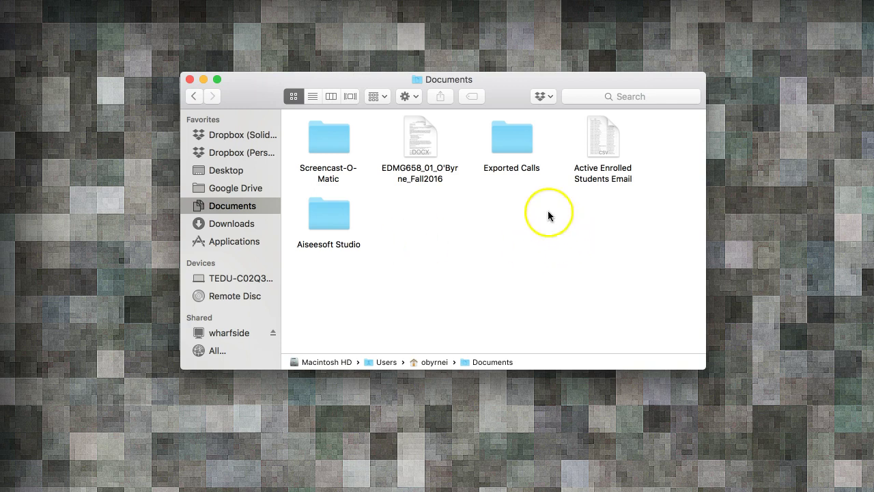
left_click(199, 95)
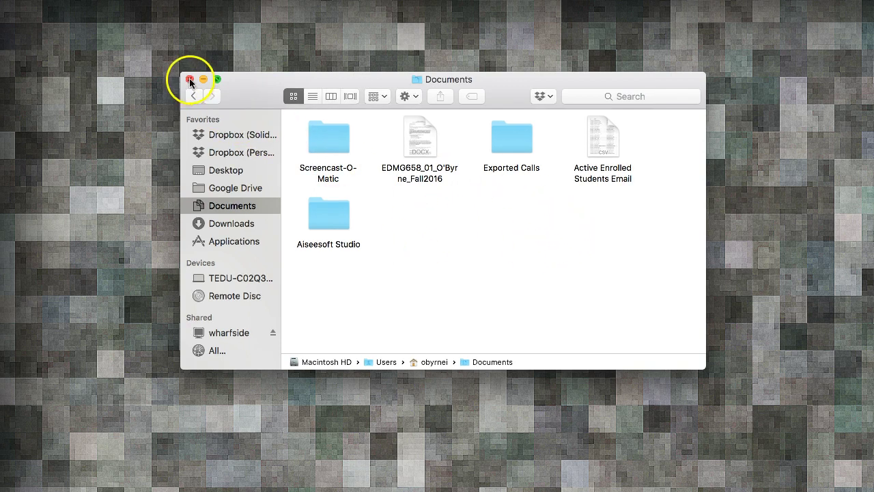
left_click(189, 81)
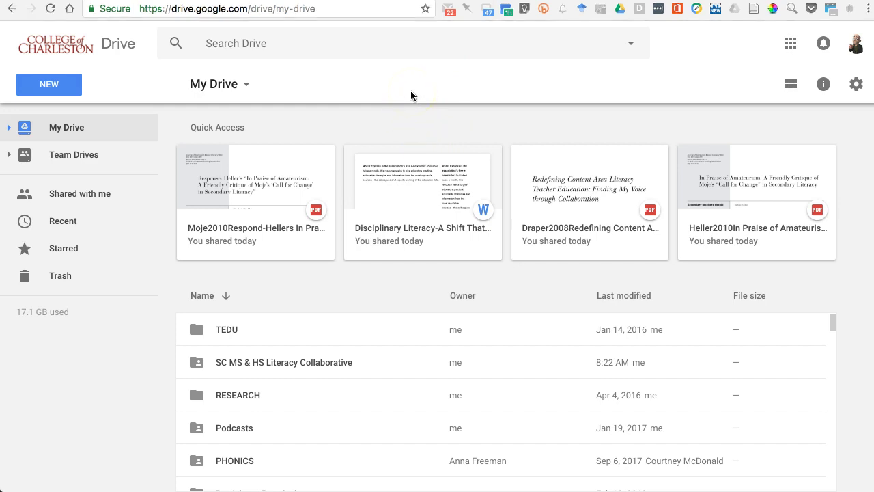
Step: In Google Drive, view the Team Drives list and the files under Shared with me
left_click(69, 152)
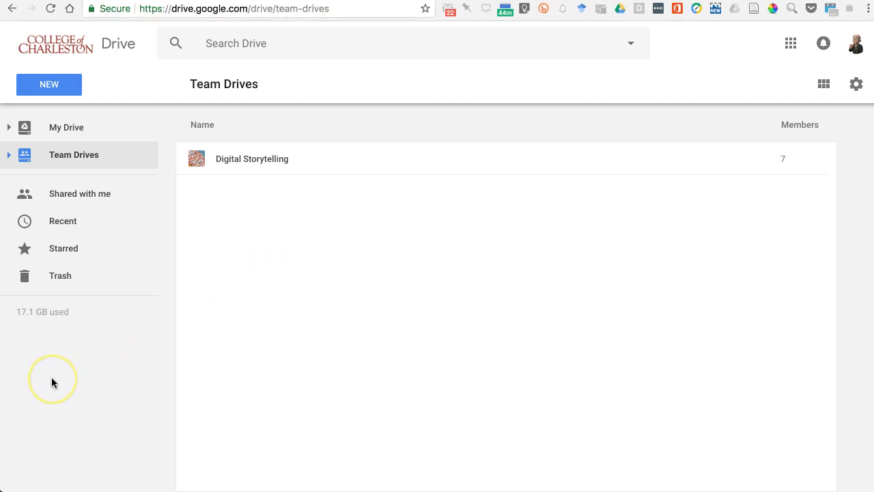
left_click(81, 198)
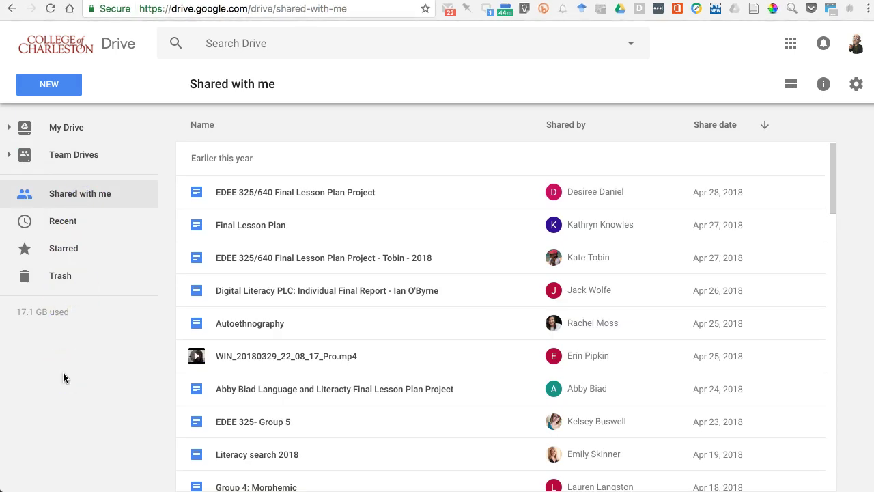
left_click(81, 200)
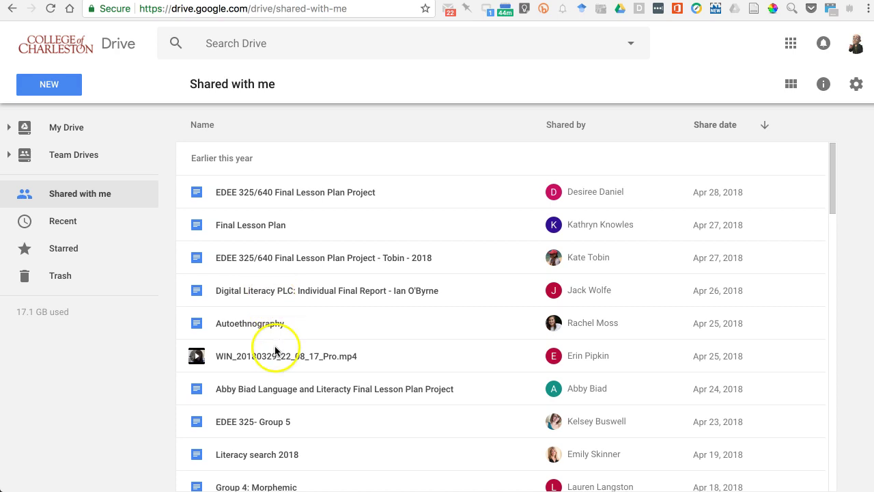
Step: Examine the available actions for the shared Digital Literacy PLC final report and dismiss them without choosing any
left_click(277, 291)
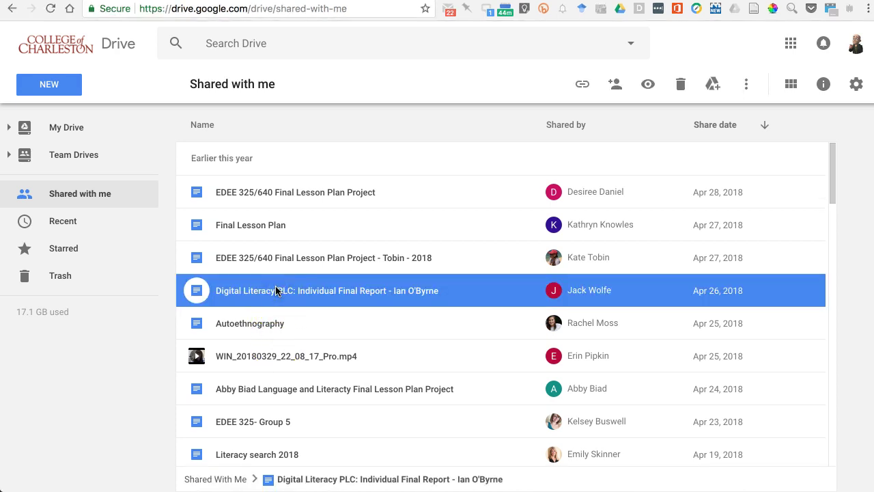
double_click(276, 291)
right_click(276, 291)
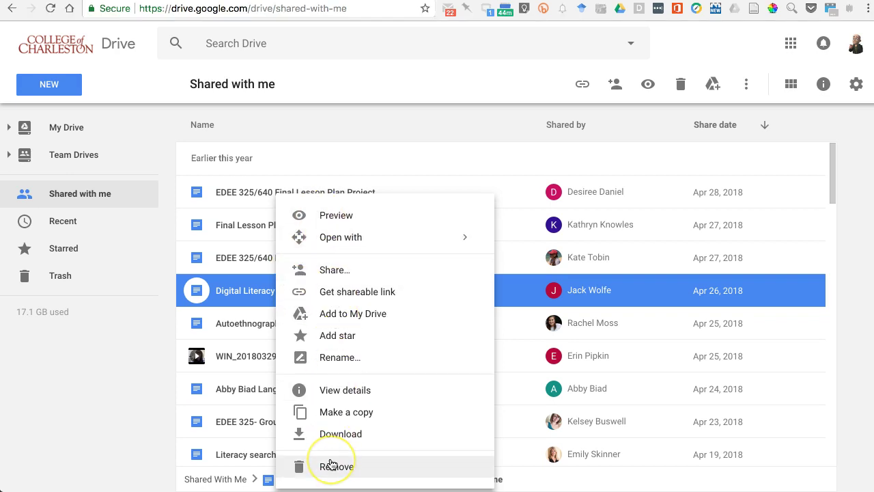
mouse_move(353, 238)
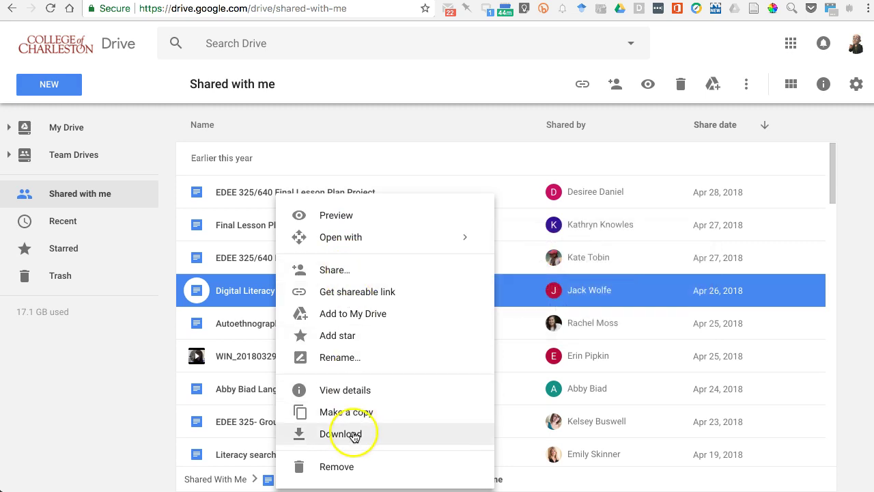
left_click(71, 416)
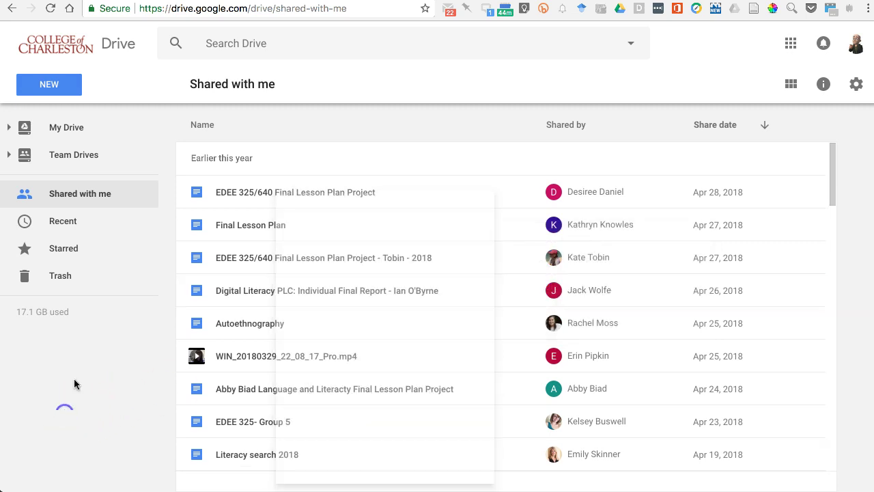
Step: Add the shared Digital Literacy PLC individual final report to My Drive
left_click(101, 195)
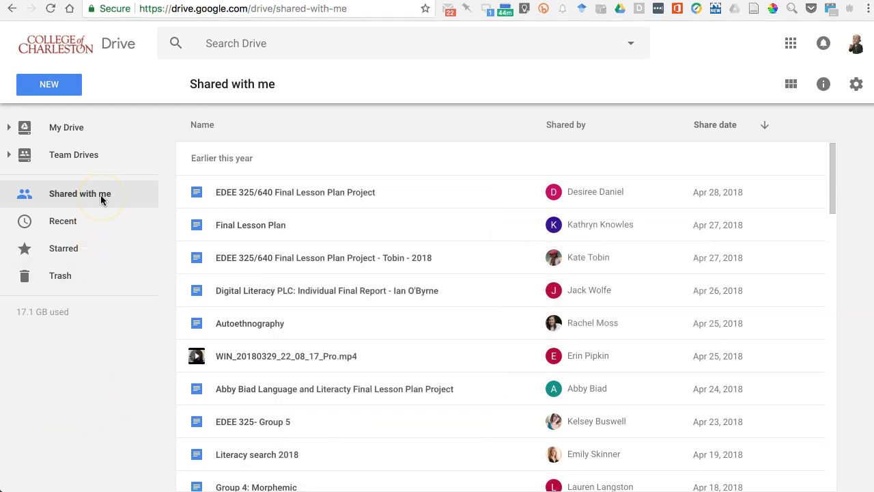
left_click(307, 292)
right_click(306, 295)
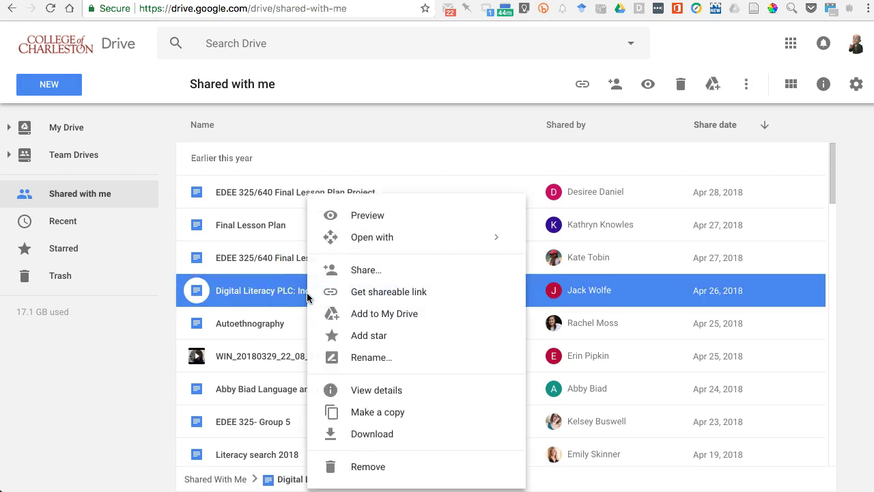
left_click(347, 314)
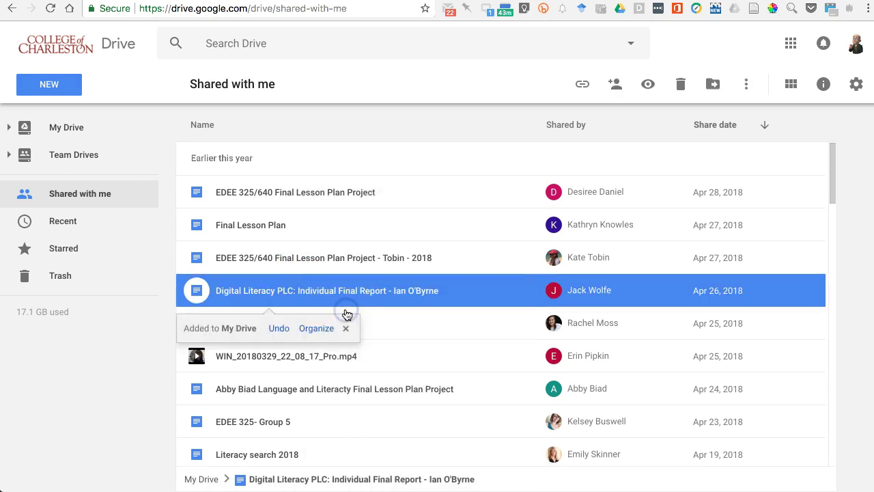
Step: Return to My Drive, look through the full list of folders and files, and go back to the start of the list
left_click(65, 129)
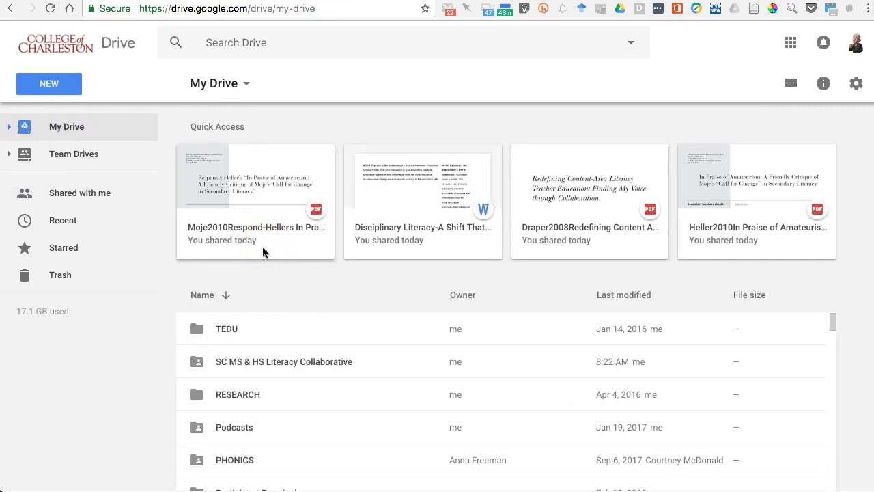
scroll(322, 447, "down", 5)
scroll(325, 448, "down", 12)
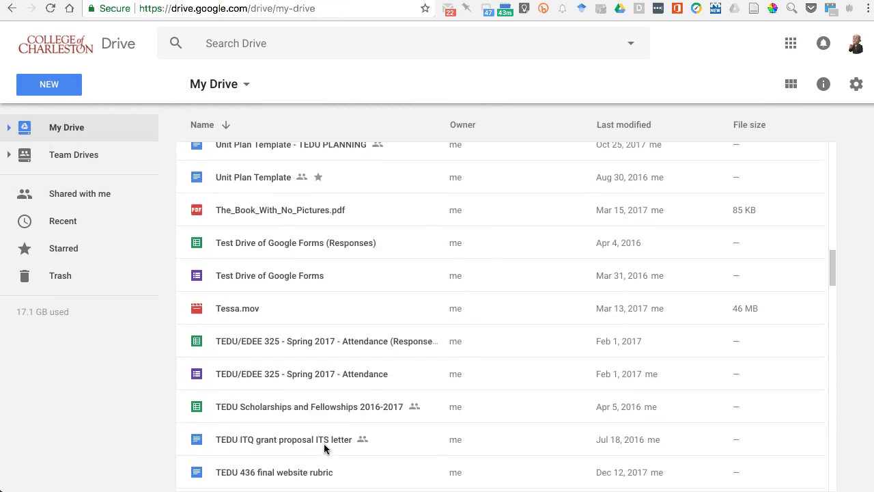
scroll(323, 446, "down", 15)
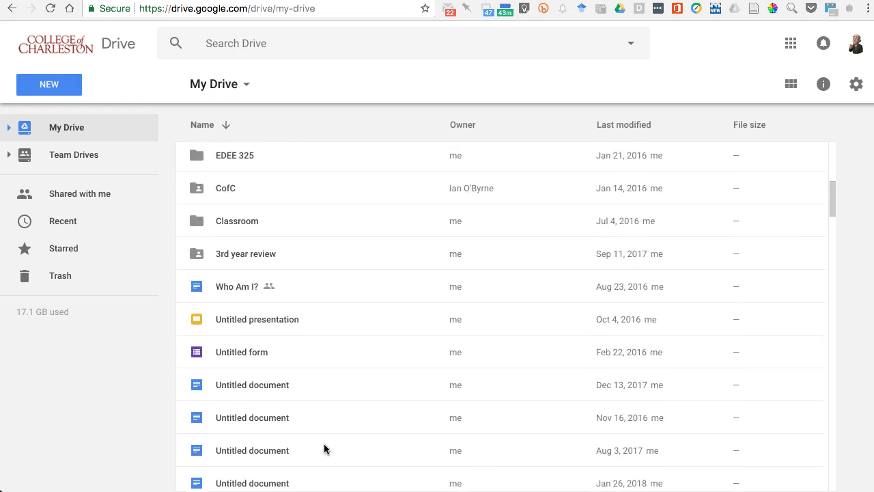
scroll(324, 448, "down", 1)
left_click(390, 321)
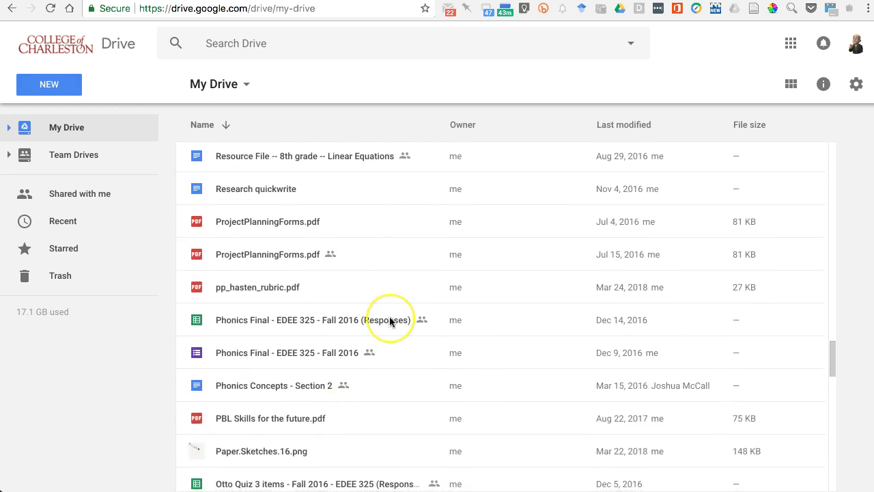
scroll(389, 316, "down", 5)
scroll(389, 316, "up", 20)
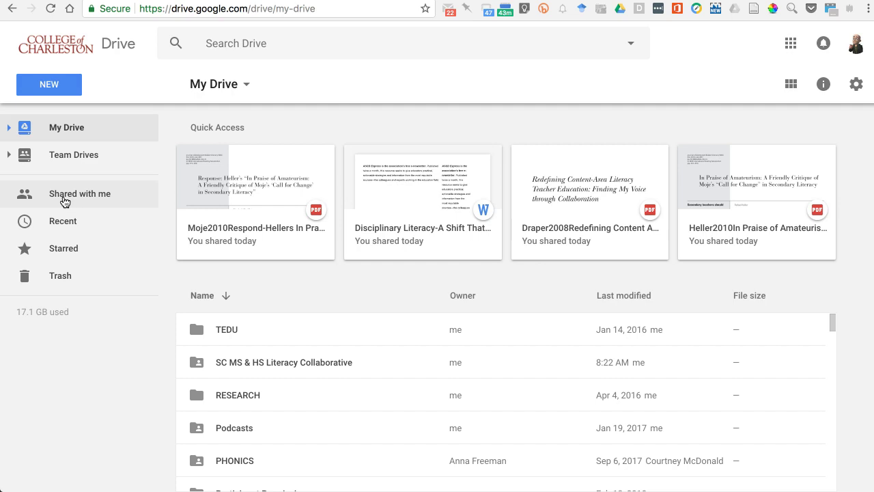
Step: Open the Recent view and look through the recently opened and uploaded files
left_click(64, 221)
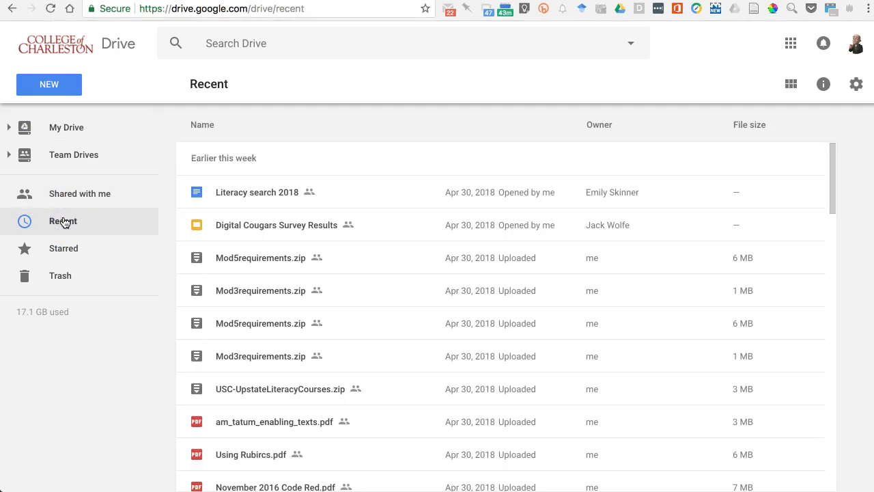
scroll(337, 352, "down", 4)
scroll(337, 354, "down", 8)
scroll(337, 352, "down", 9)
scroll(337, 351, "down", 2)
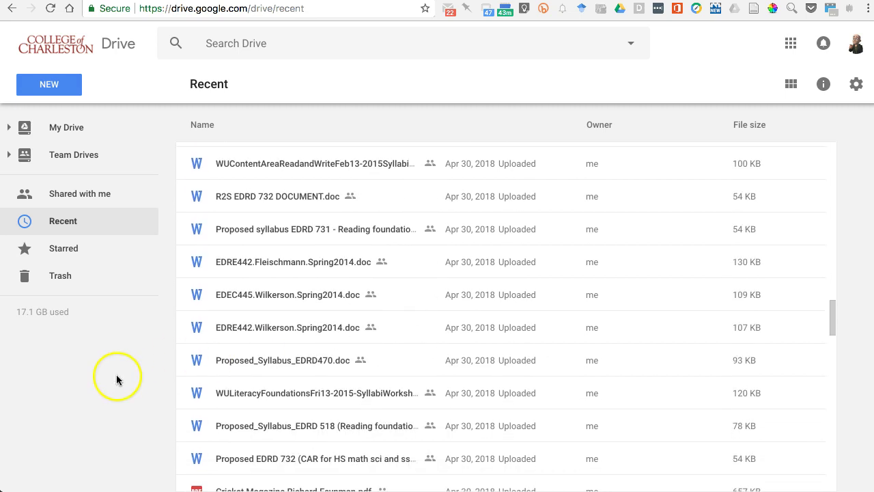
scroll(294, 383, "down", 8)
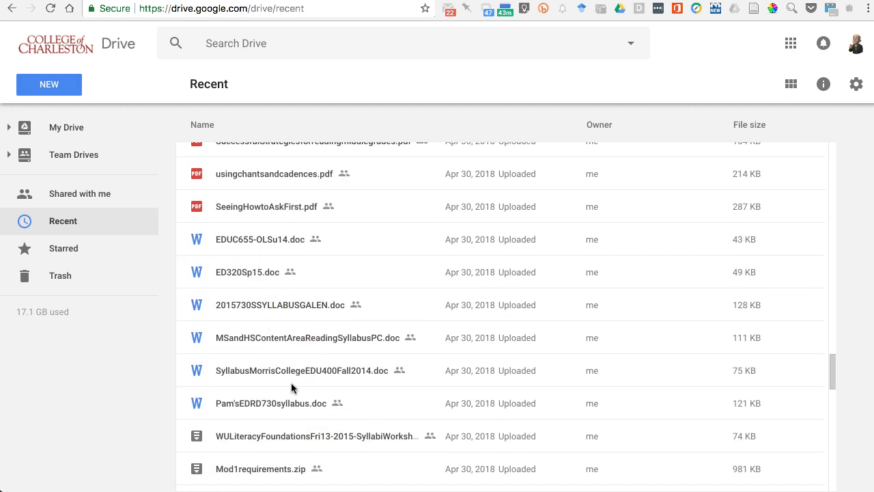
scroll(291, 387, "down", 5)
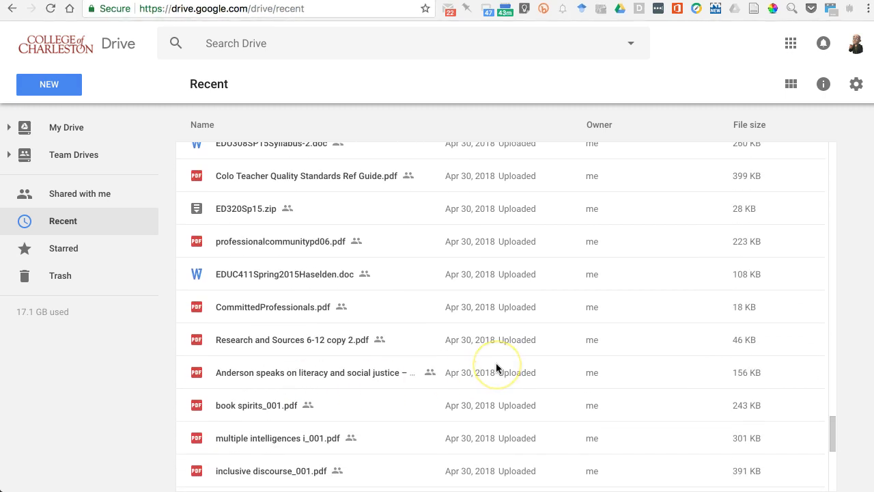
scroll(290, 356, "up", 10)
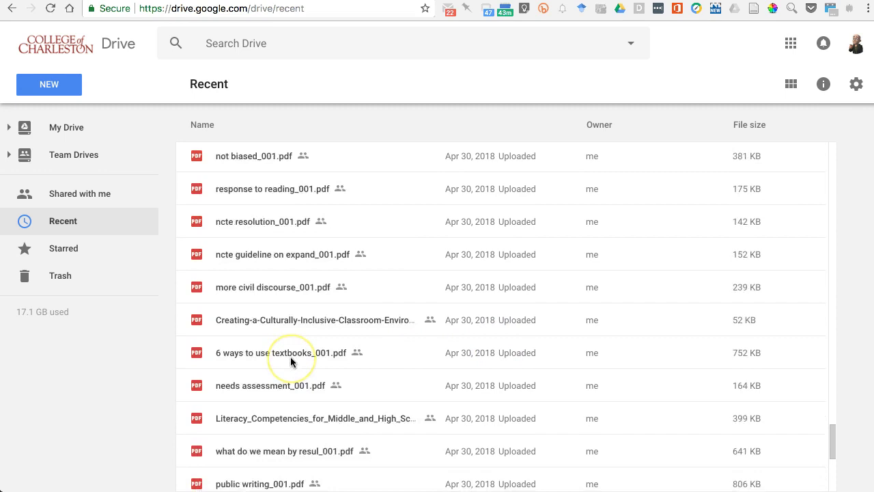
scroll(290, 356, "down", 10)
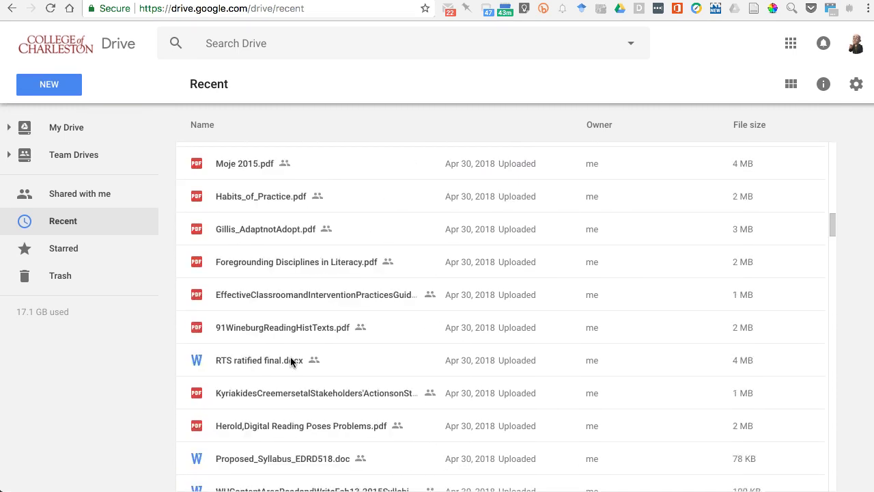
Step: Open the Starred view to see the files marked as important
left_click(76, 252)
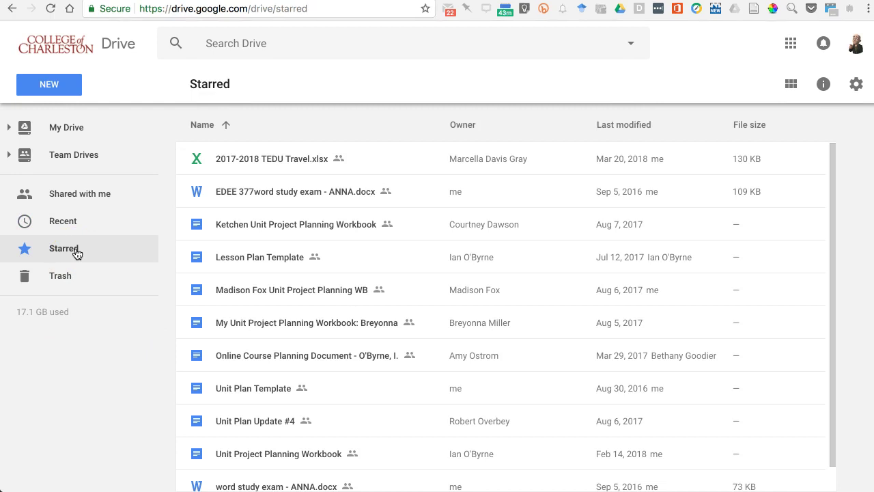
Step: Check the file options of the starred 2017-2018 TEDU Travel.xlsx, then open the spreadsheet for viewing and close it
left_click(262, 165)
right_click(261, 167)
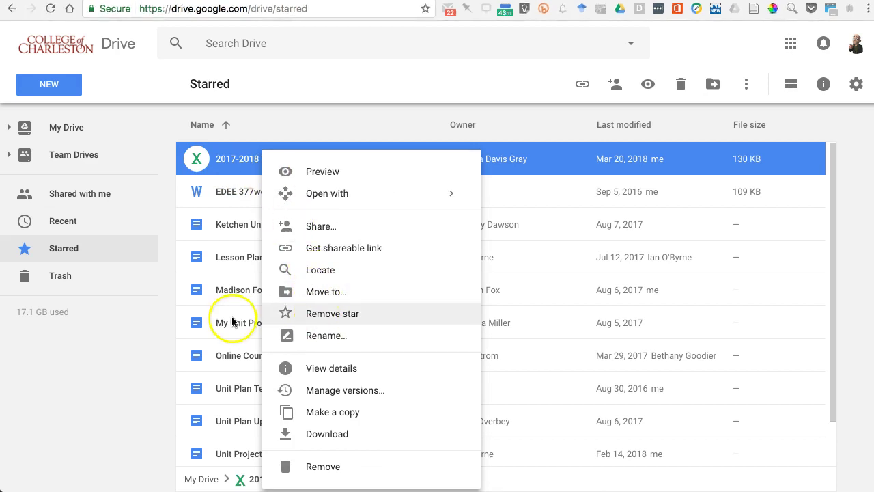
left_click(107, 443)
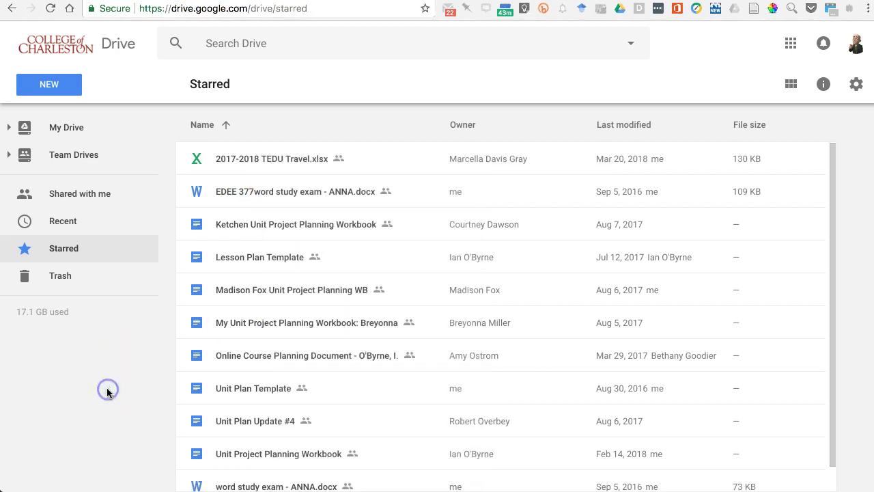
double_click(292, 162)
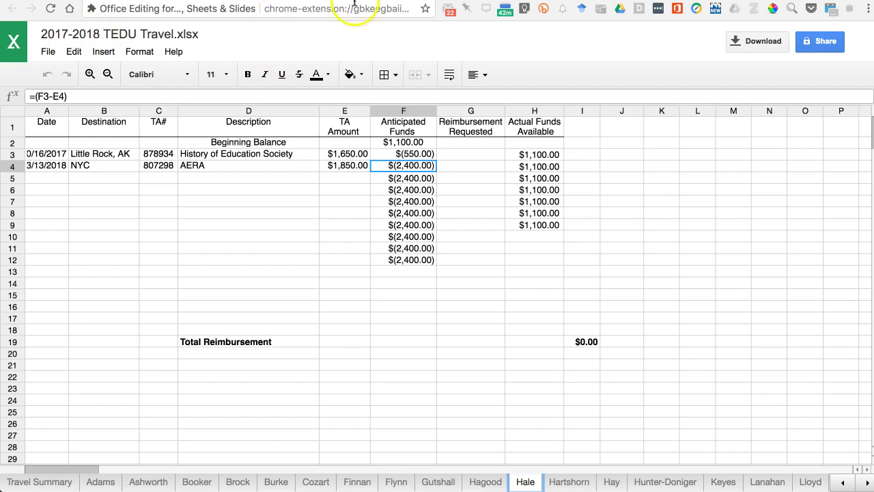
key("super+w")
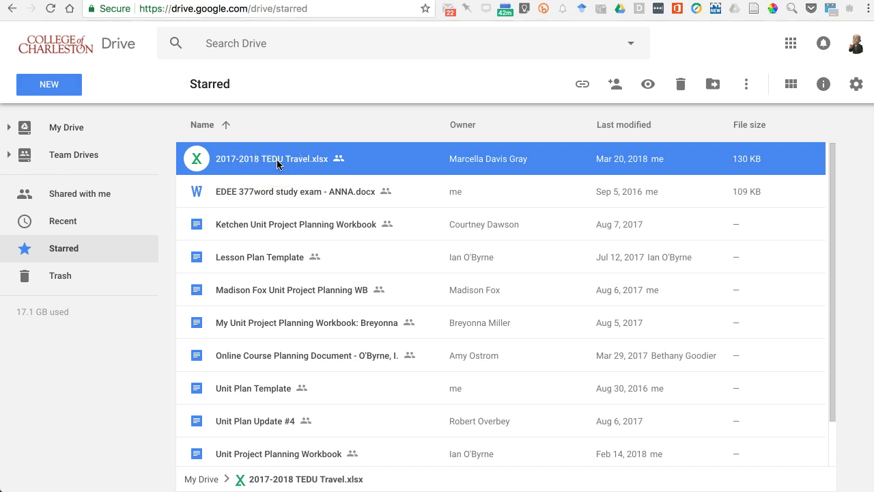
Step: View the files deleted from My Drive in Trash, and bring up the Empty Trash confirmation without emptying it
left_click(61, 280)
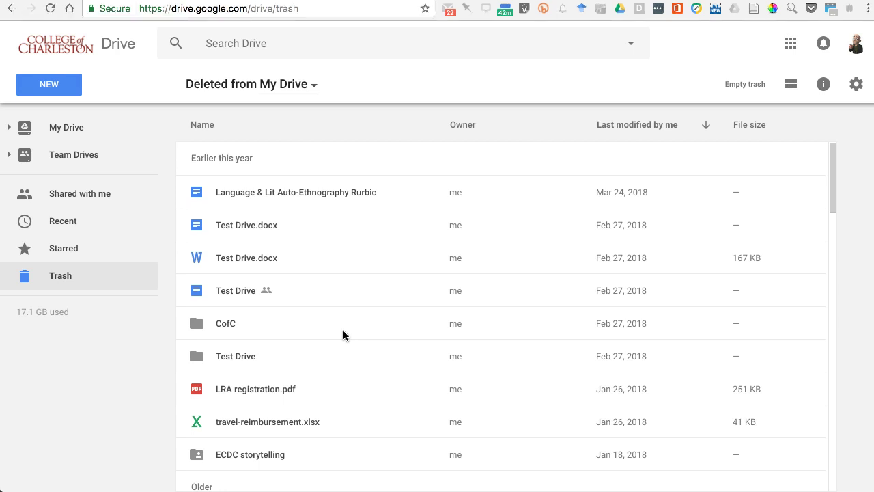
left_click(313, 84)
left_click(35, 367)
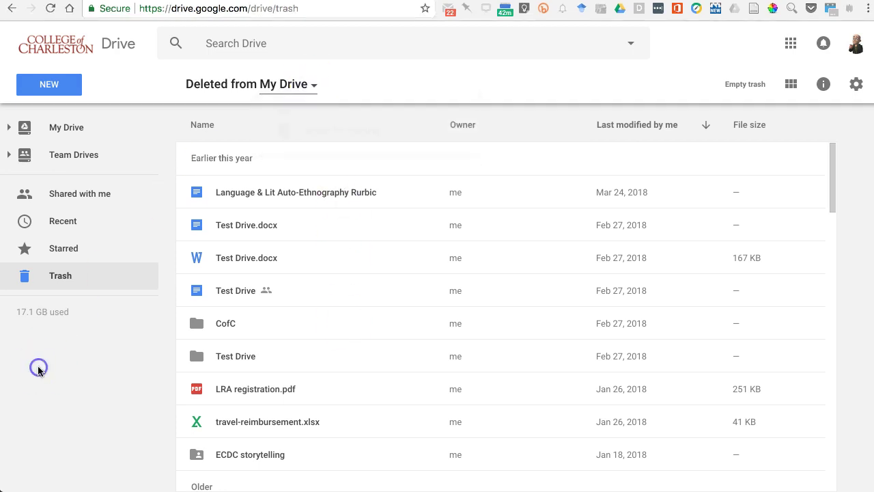
left_click(743, 84)
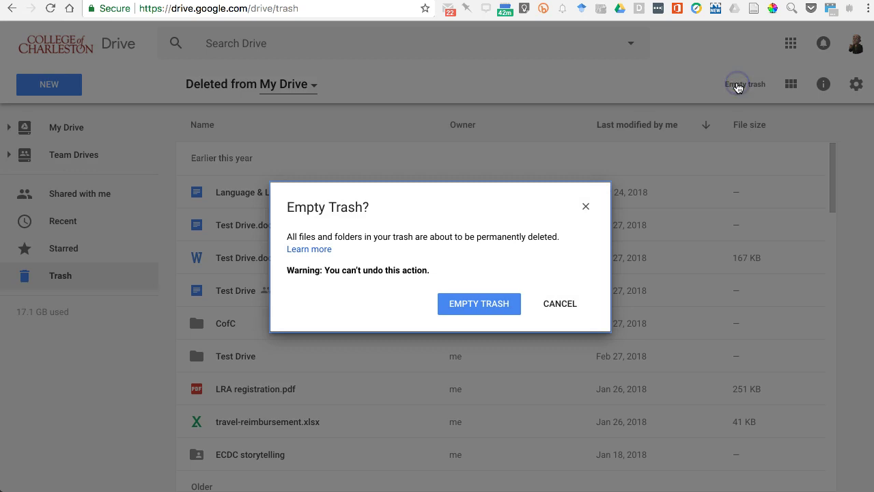
left_click(559, 303)
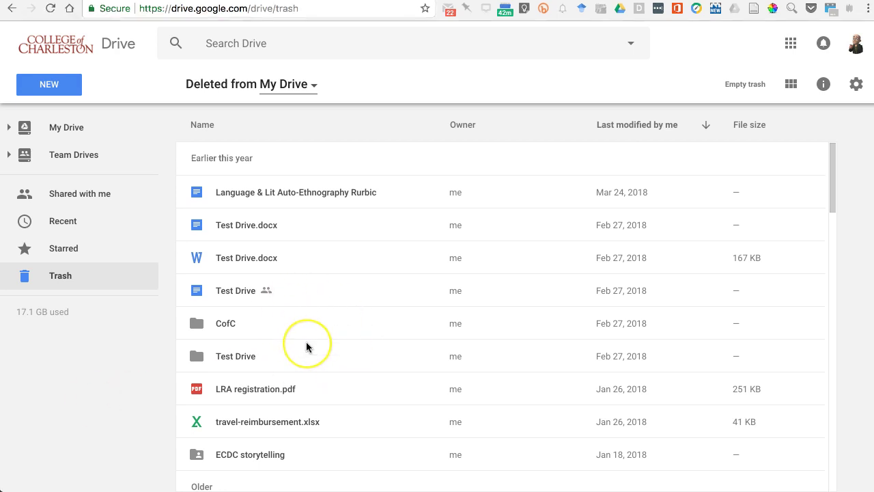
left_click(74, 280)
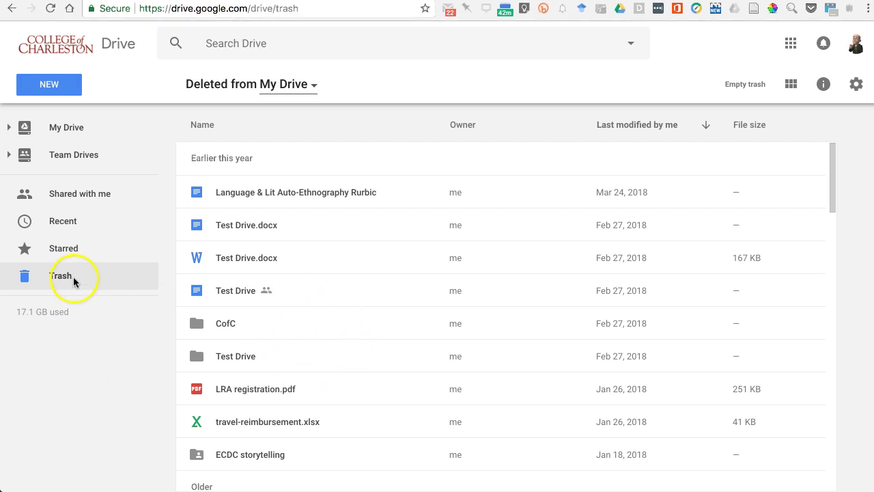
Step: Return to My Drive, open the CofC folder and look through its files
left_click(77, 124)
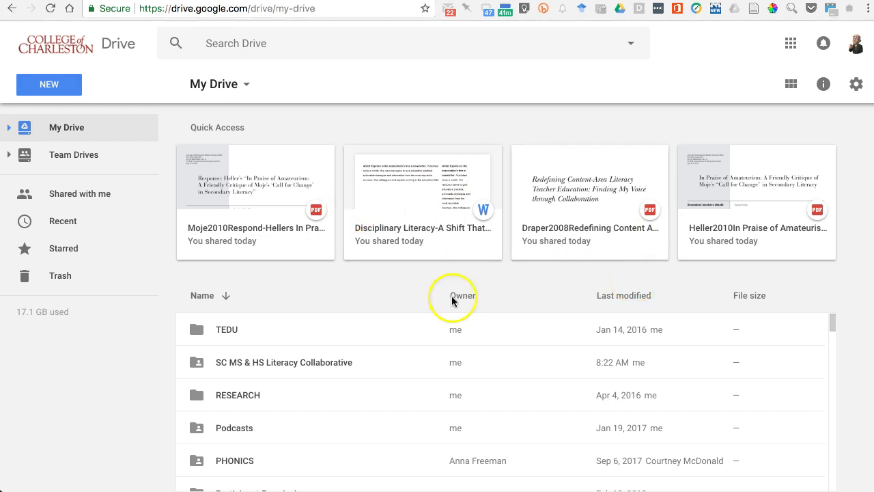
scroll(343, 362, "down", 10)
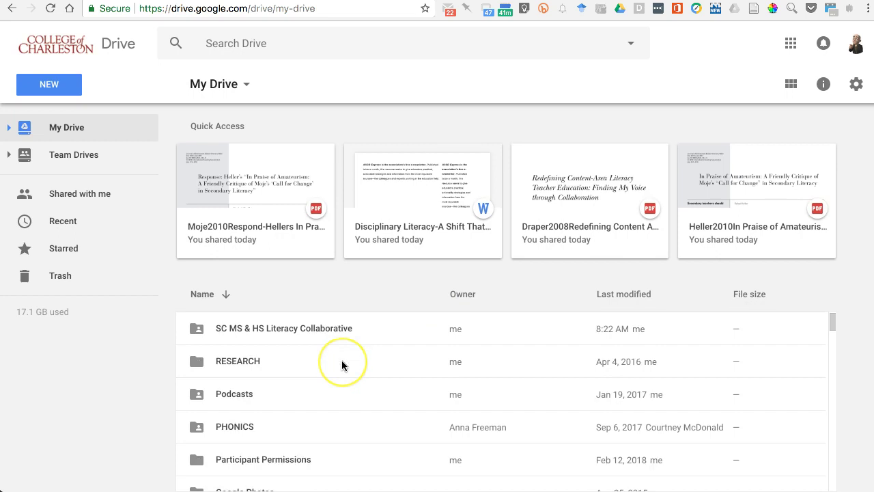
scroll(342, 362, "up", 10)
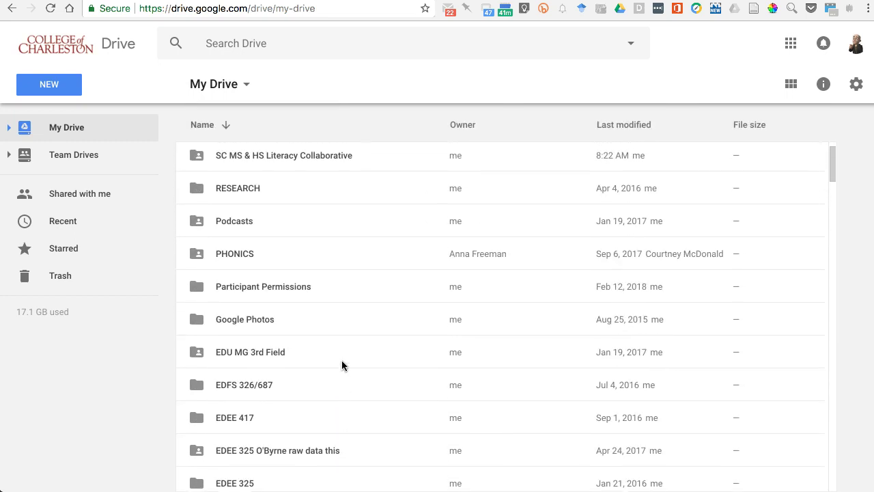
scroll(343, 362, "down", 5)
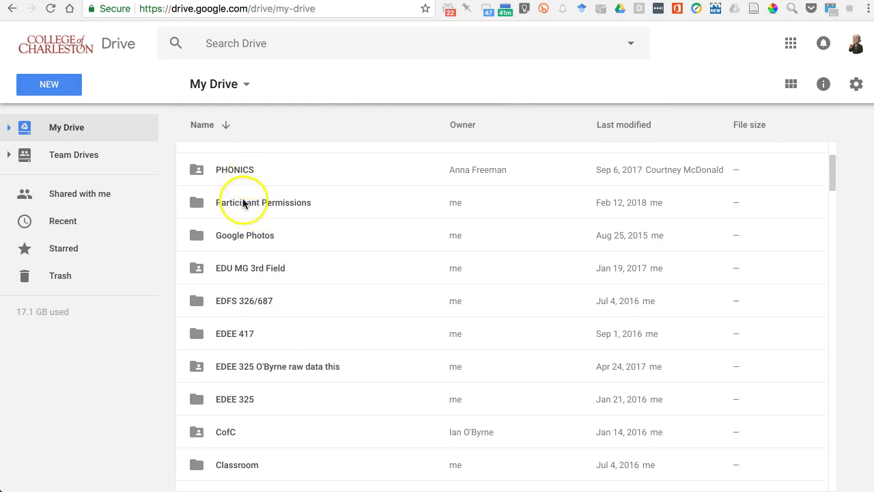
double_click(221, 433)
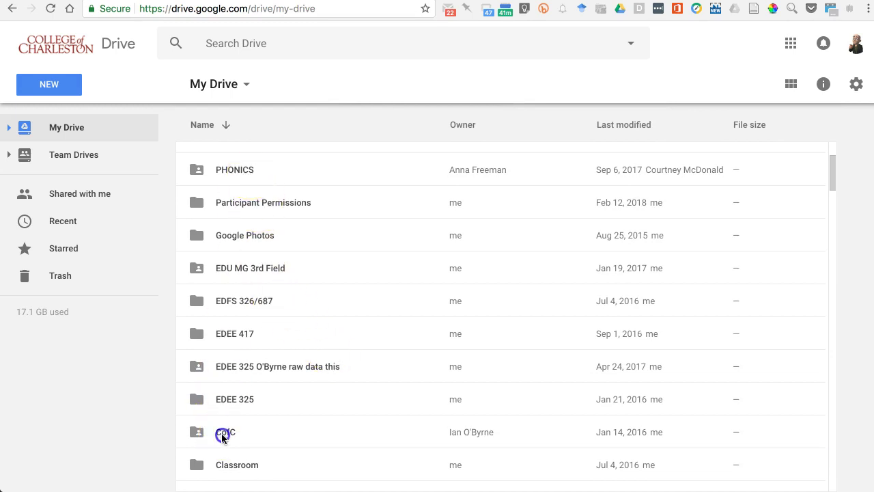
scroll(245, 182, "down", 6)
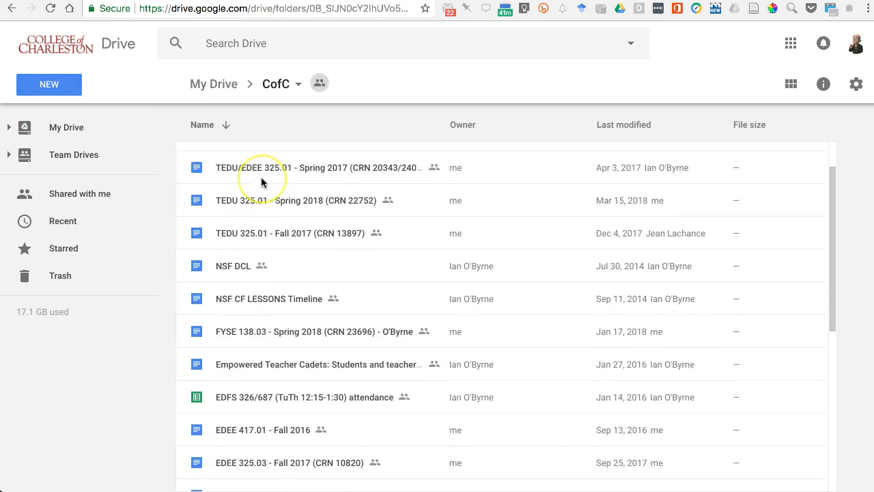
Step: Go back to My Drive, find the RESEARCH folder and open its Digitally Literate subfolder
left_click(223, 84)
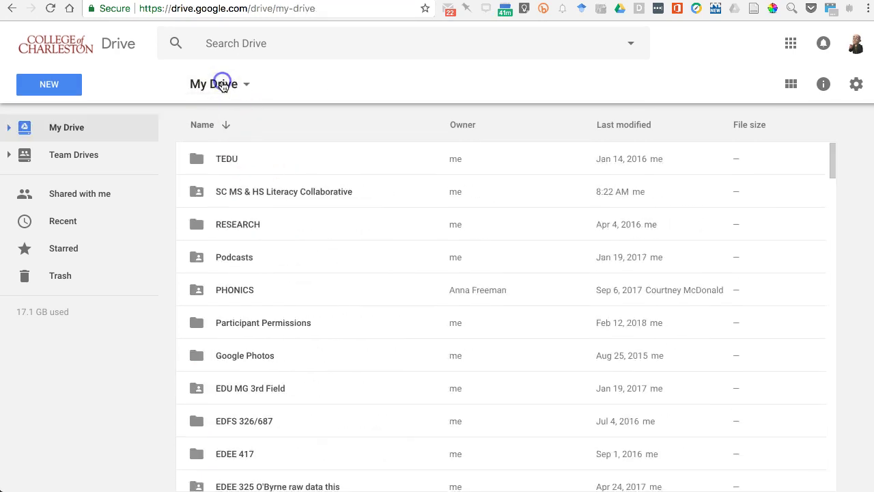
scroll(302, 351, "down", 8)
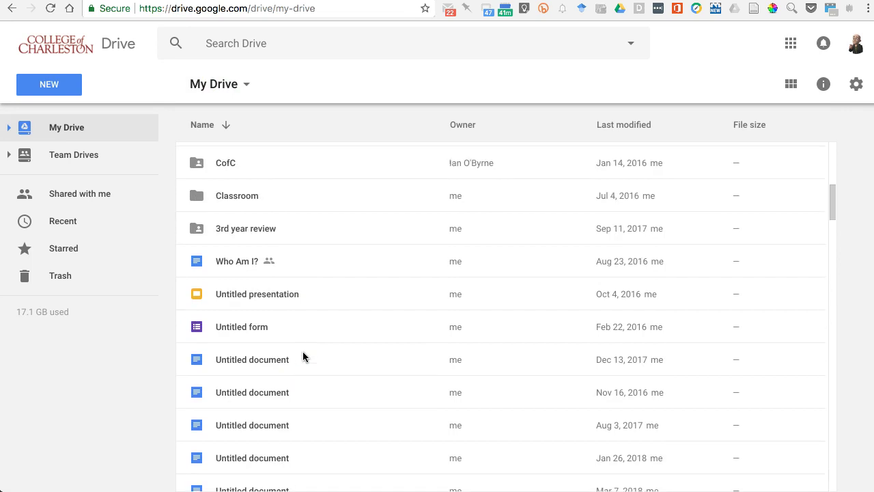
scroll(302, 351, "up", 4)
double_click(232, 401)
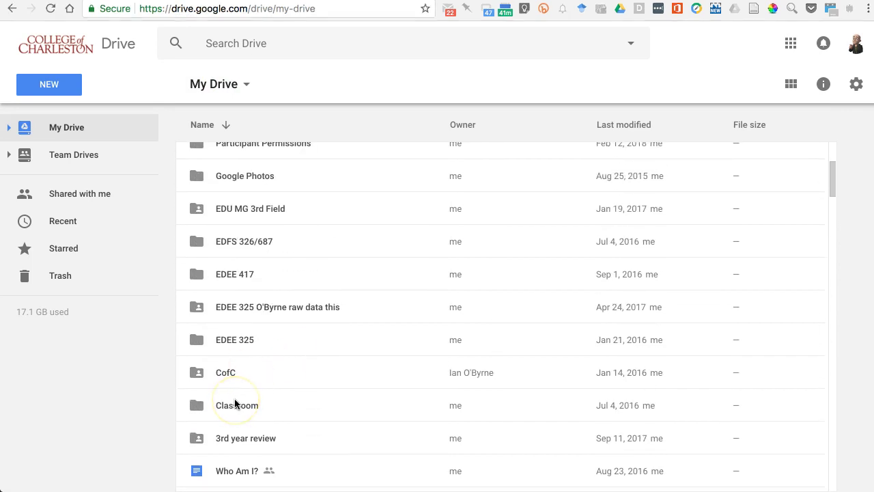
scroll(245, 322, "up", 3)
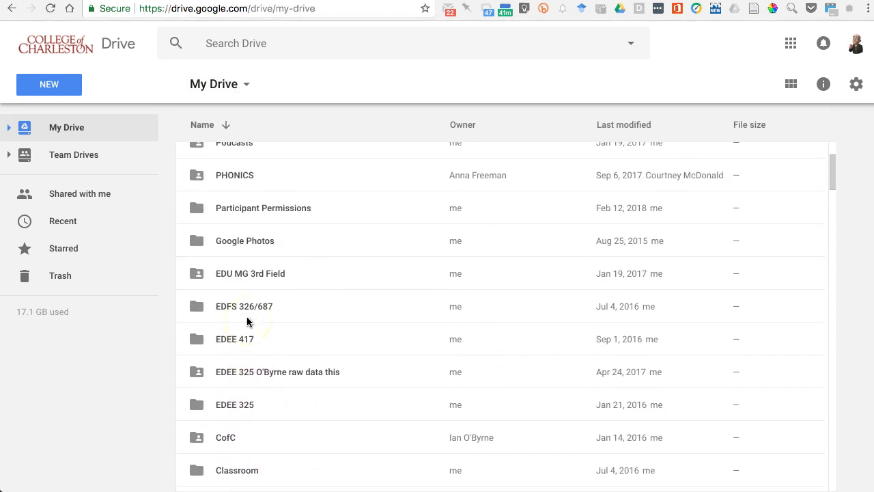
scroll(246, 321, "up", 3)
left_click(243, 394)
double_click(243, 394)
left_click(252, 467)
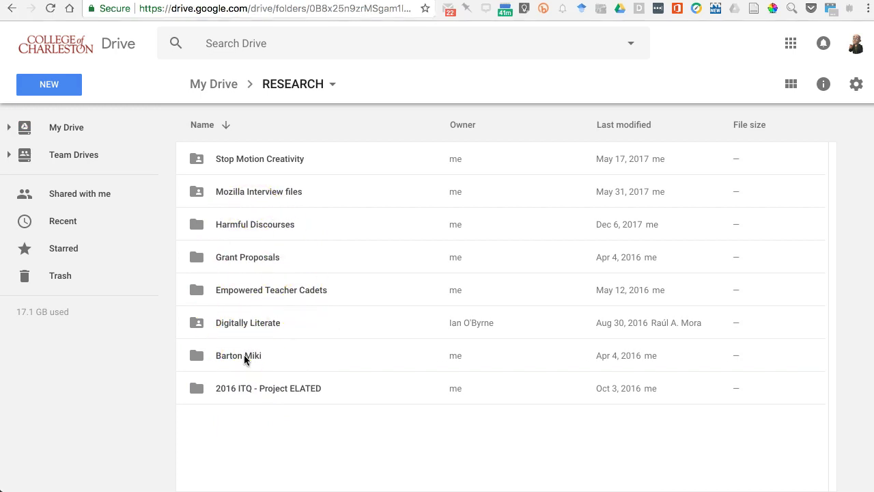
double_click(239, 319)
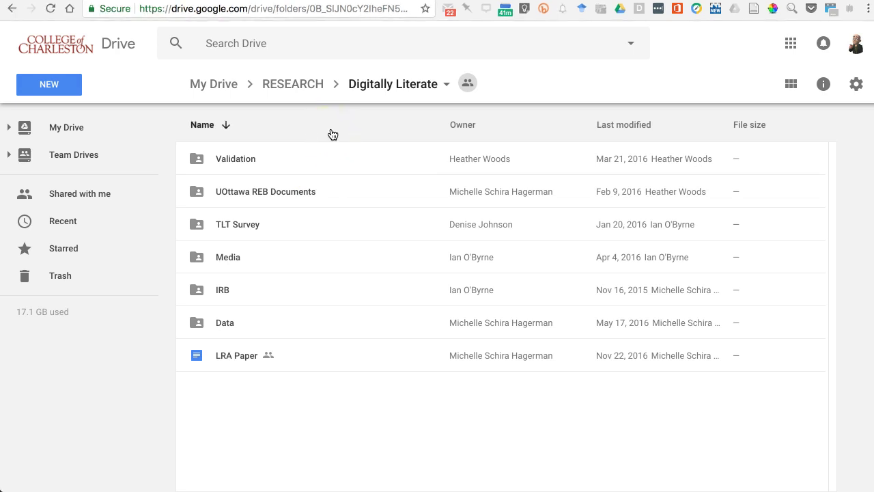
Step: Go back to My Drive and review the types of new items available, including the additional apps
left_click(225, 83)
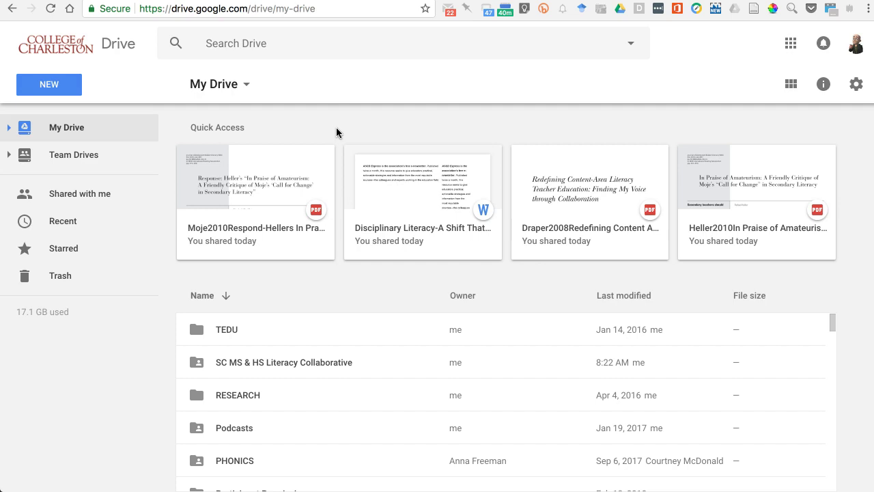
left_click(47, 84)
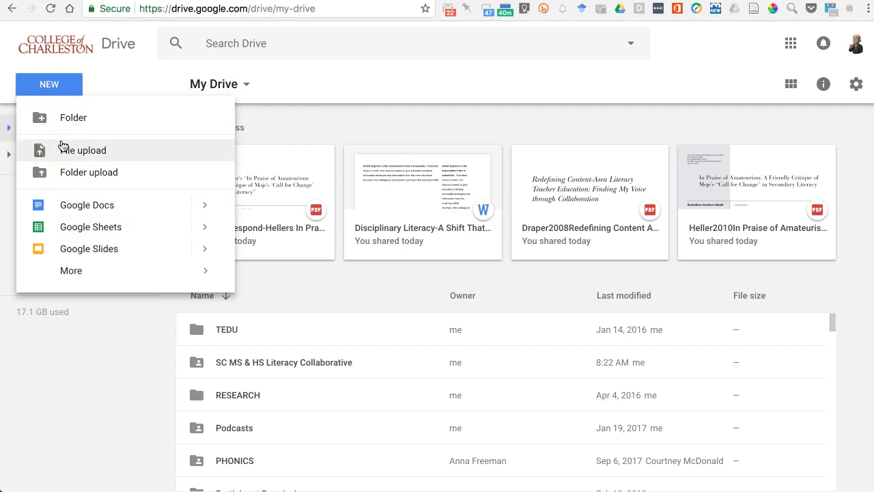
left_click(69, 174)
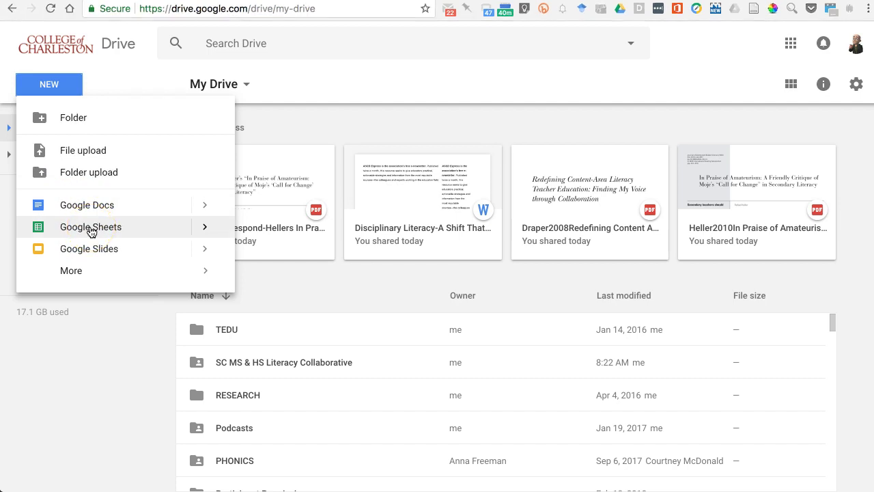
left_click(71, 269)
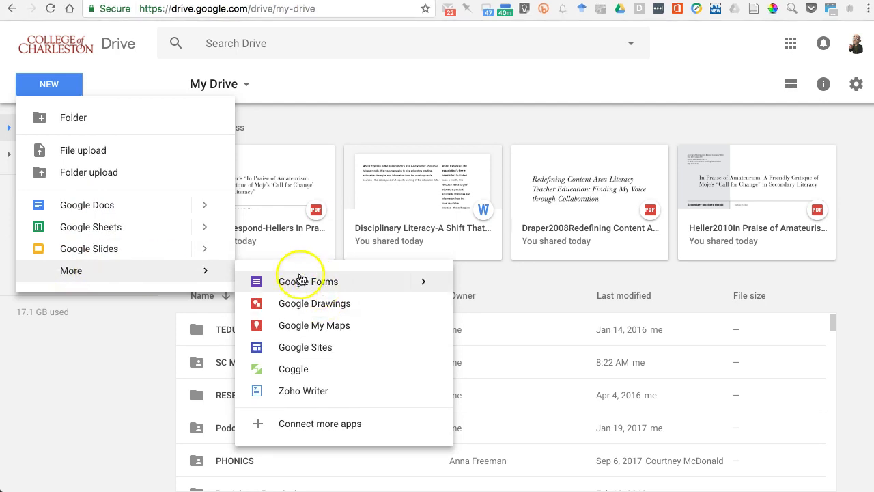
Step: Create a new folder named Test Folder in My Drive
left_click(80, 118)
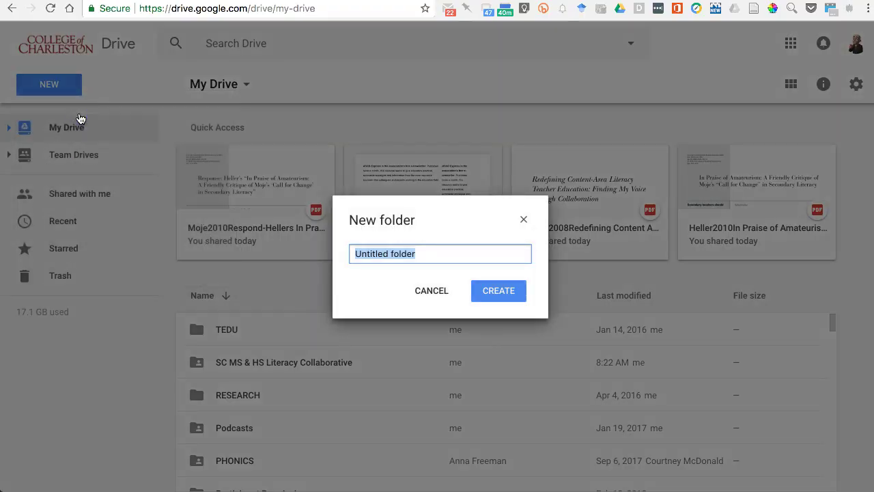
type("Test Folder")
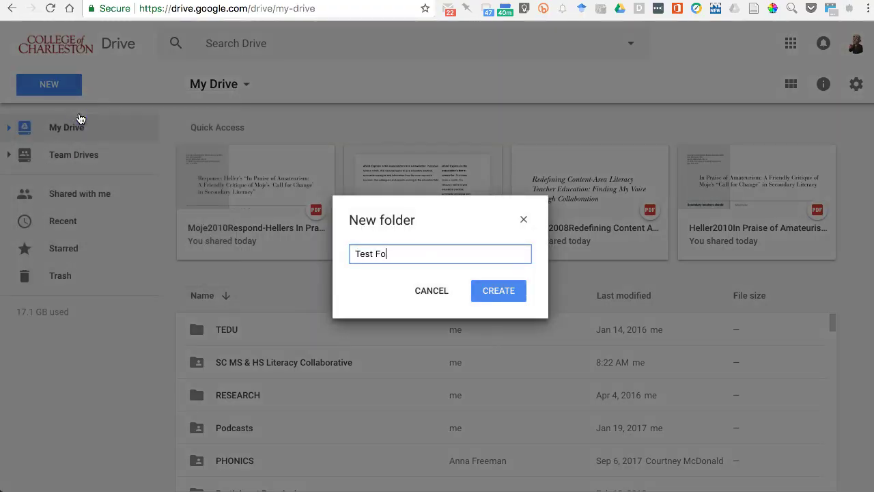
key("Return")
left_click(45, 189)
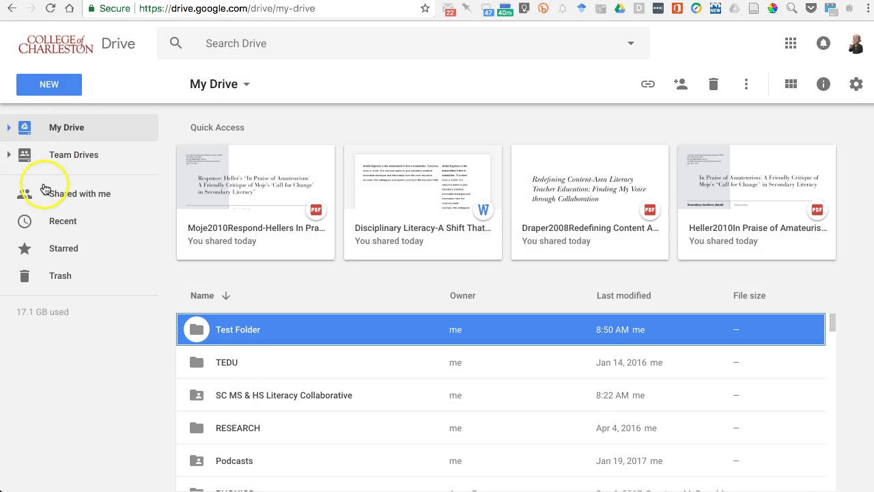
Step: Open Test Folder to view its contents, return to My Drive and select the Heller2010 file in Quick Access
double_click(227, 331)
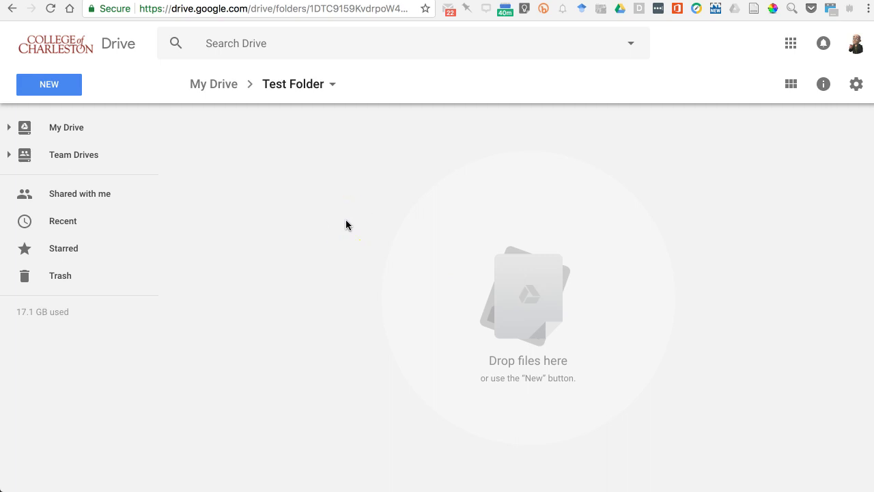
left_click(28, 130)
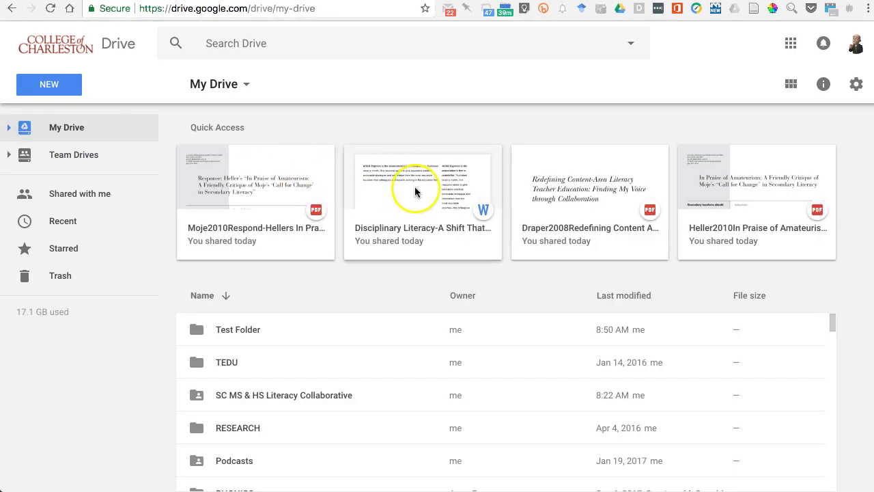
left_click(758, 185)
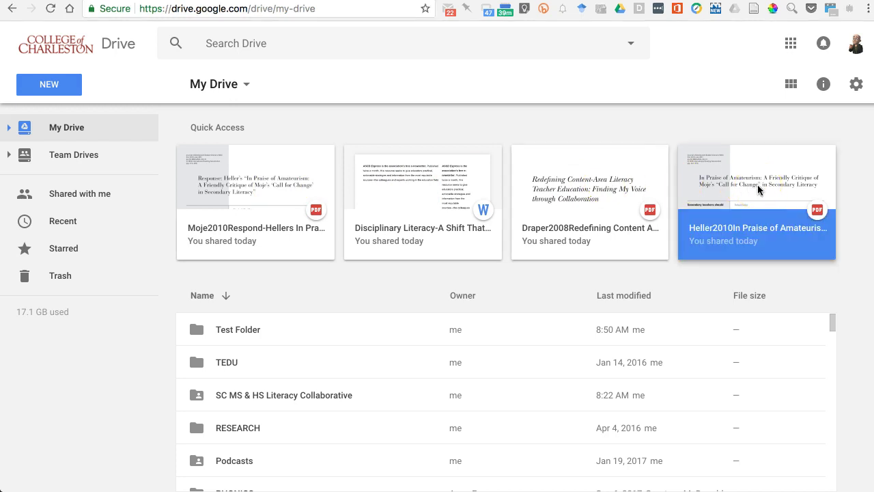
Step: Expand the My Drive folder tree and move the Who Am I? document from My Drive into Test Folder
scroll(375, 386, "down", 10)
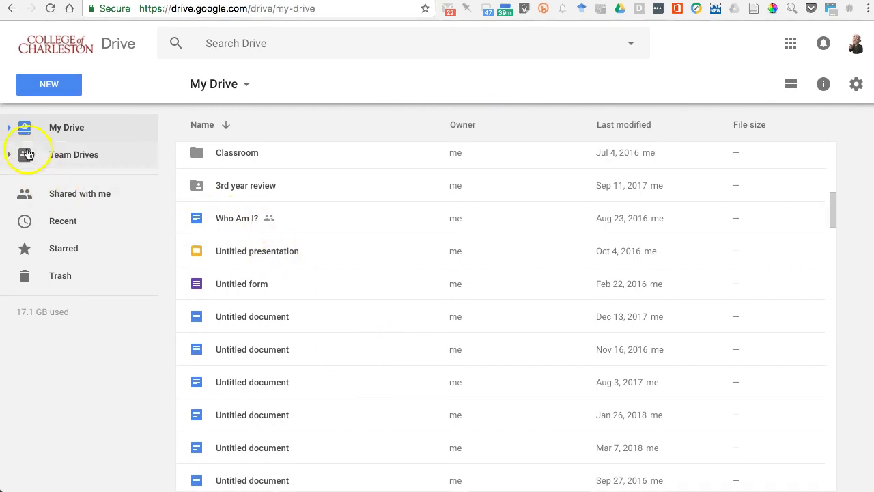
left_click(9, 127)
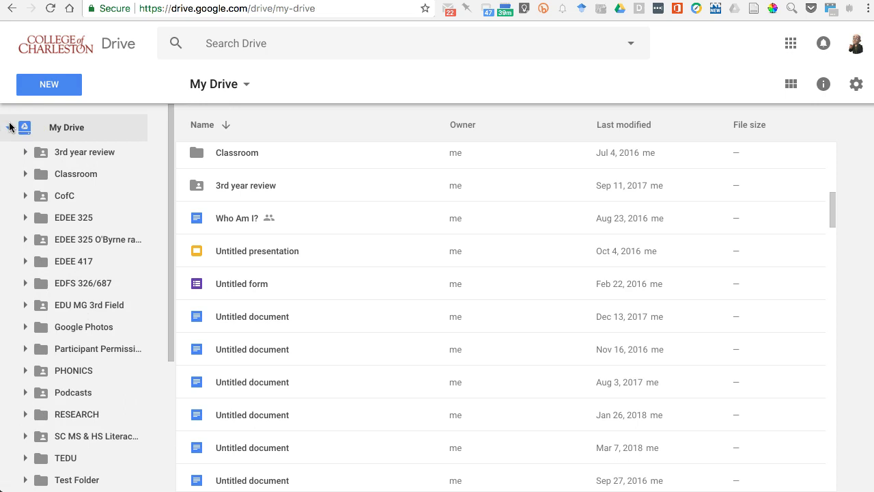
scroll(80, 292, "down", 3)
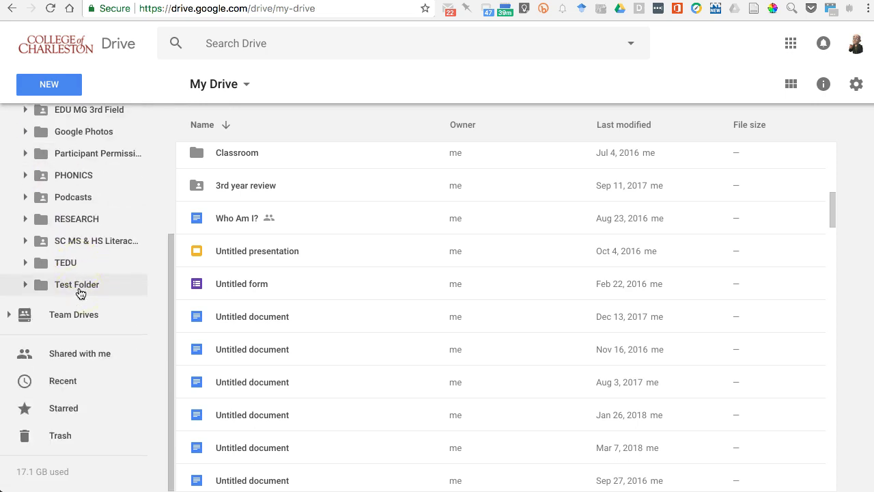
left_click(217, 218)
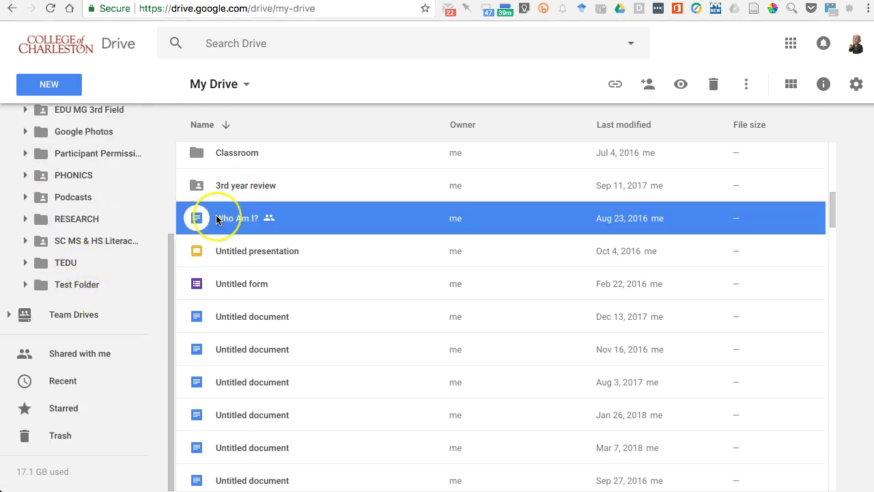
left_click_drag(195, 217, 89, 285)
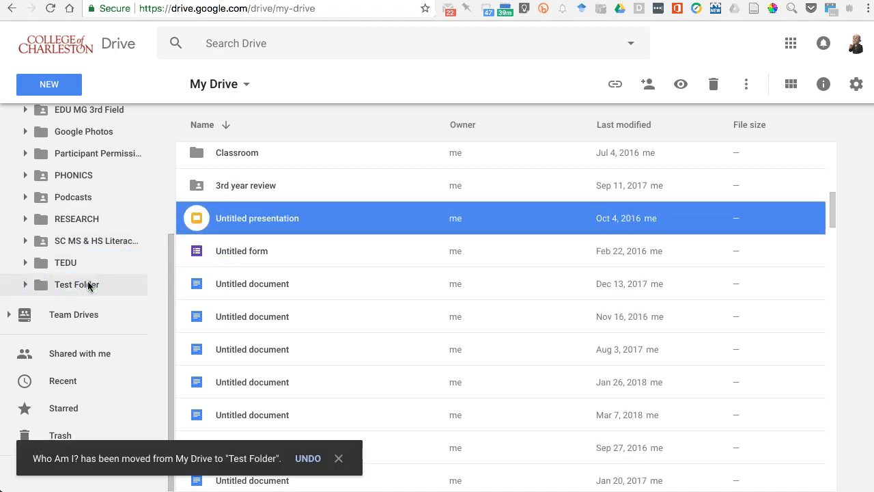
Step: Open Test Folder from the folder tree to check its contents, return to My Drive and reopen it from the file list
left_click(88, 285)
left_click(361, 265)
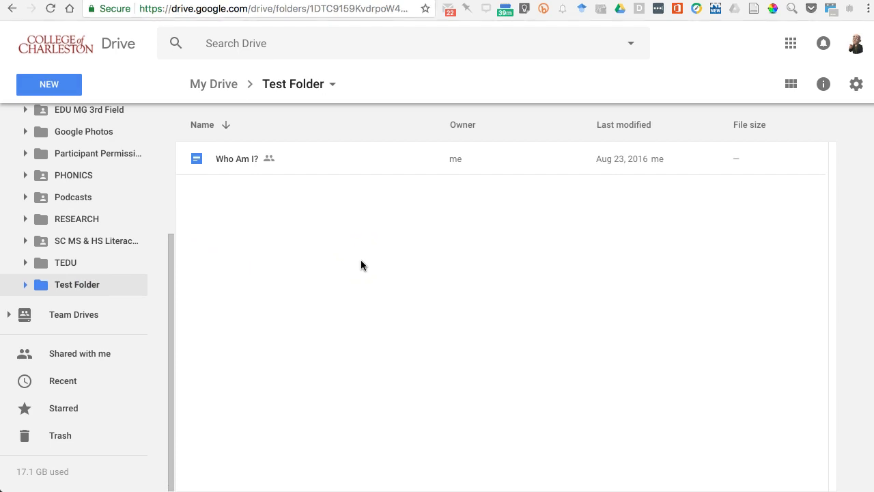
left_click(235, 93)
left_click(229, 324)
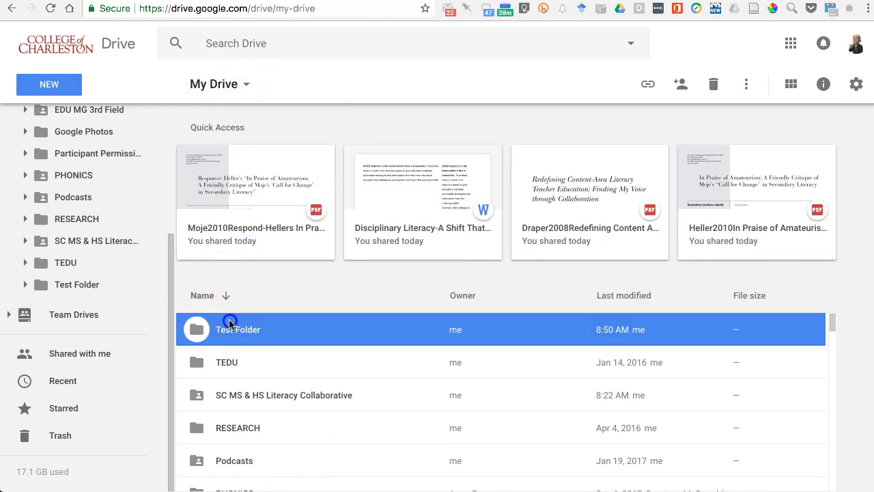
double_click(229, 324)
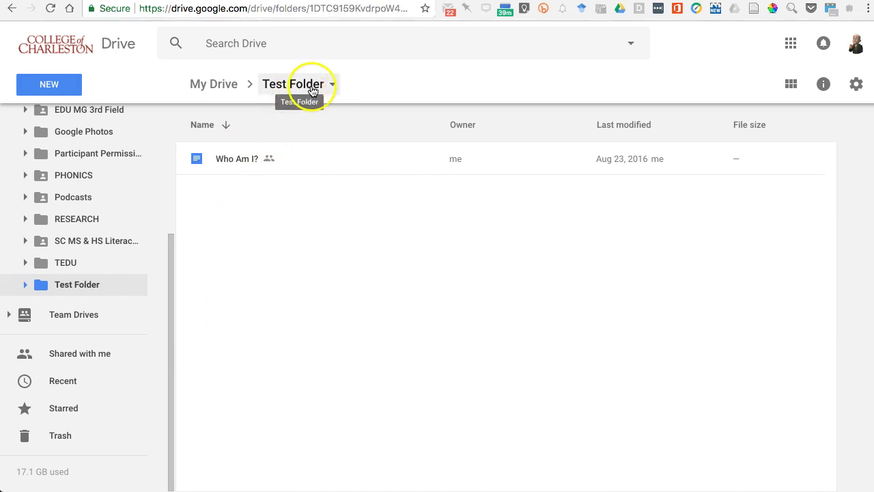
Step: Review the actions available for Test Folder, including the Open with apps and the folder color choices
left_click(333, 88)
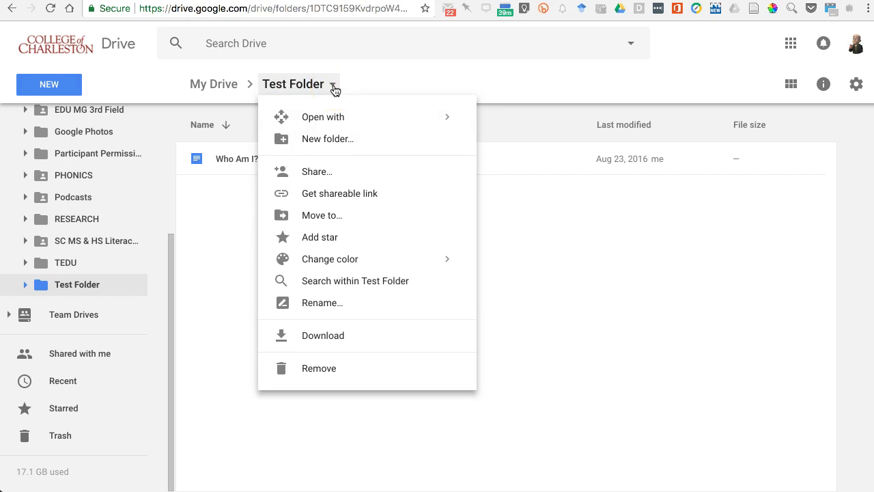
mouse_move(328, 124)
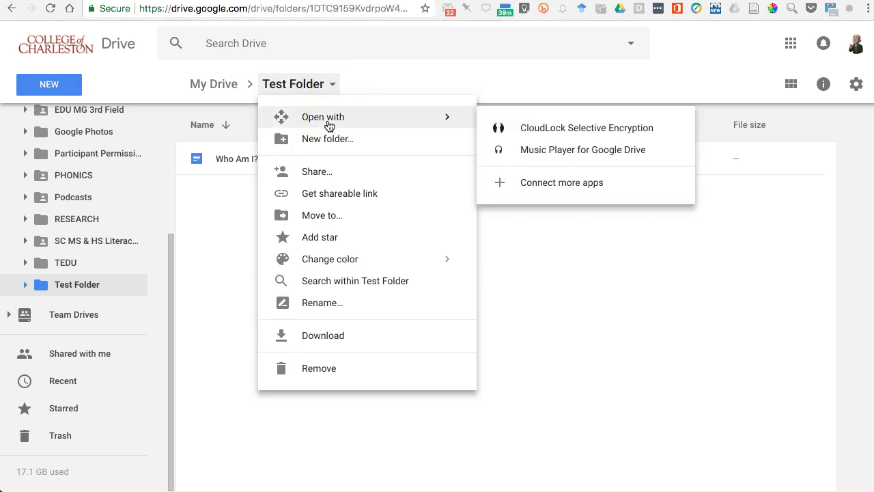
left_click(237, 230)
left_click(325, 87)
mouse_move(327, 261)
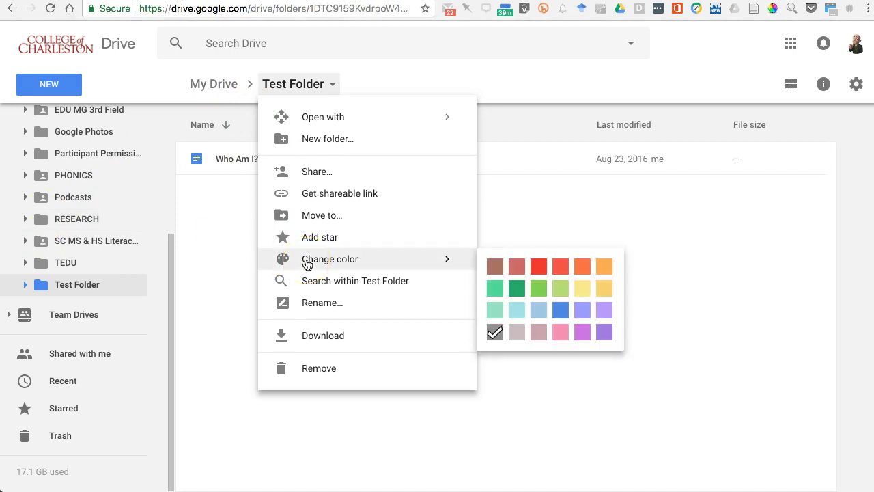
left_click(314, 310)
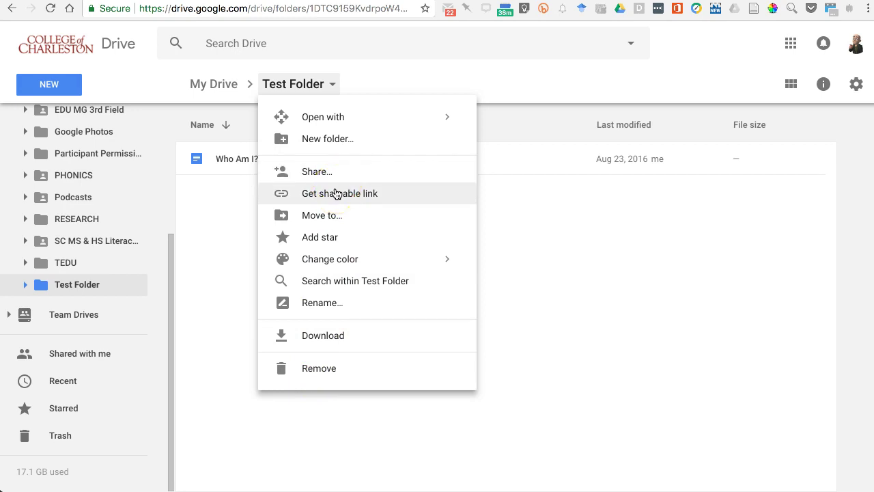
left_click(306, 9)
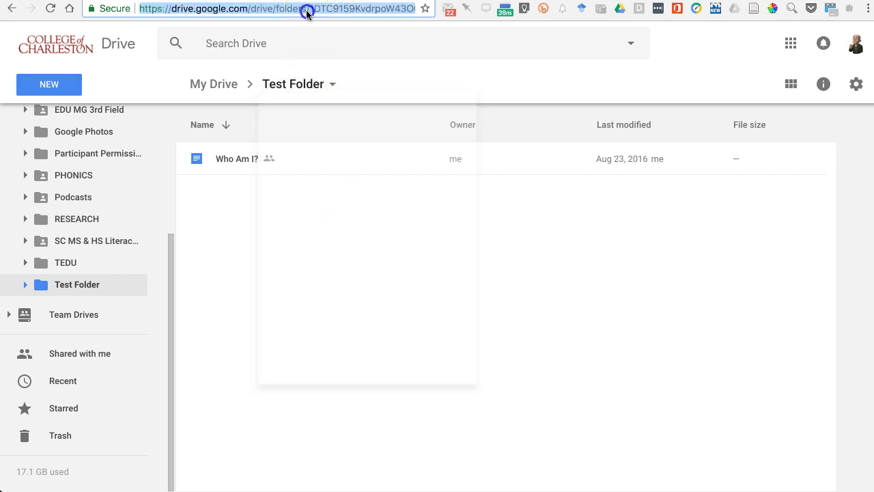
Step: Open Test Folder's advanced sharing settings and review the link sharing options, leaving without saving a change
left_click(332, 84)
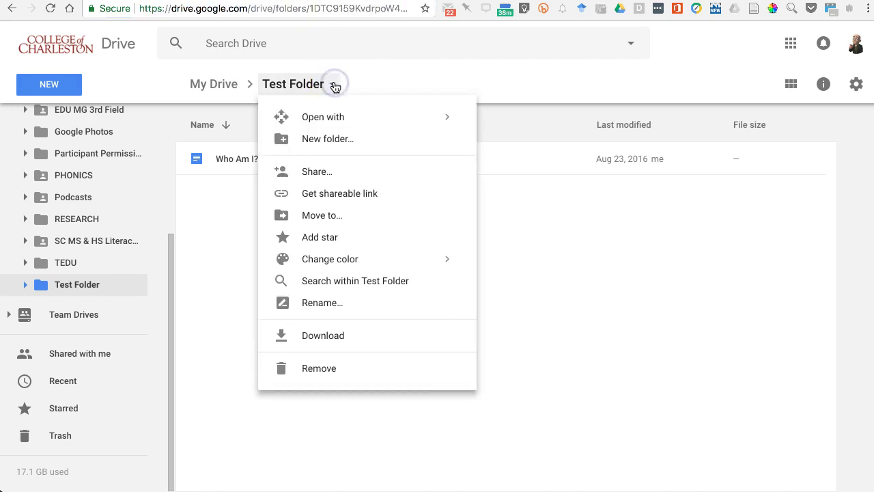
left_click(320, 172)
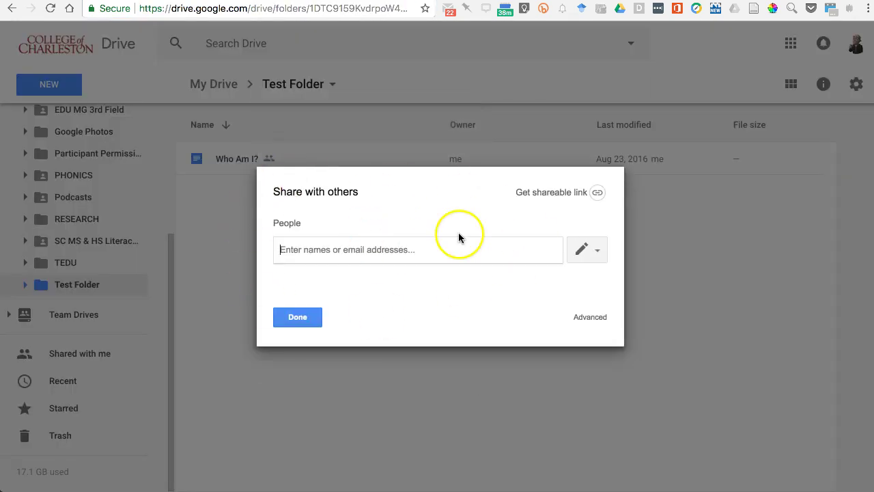
left_click(590, 317)
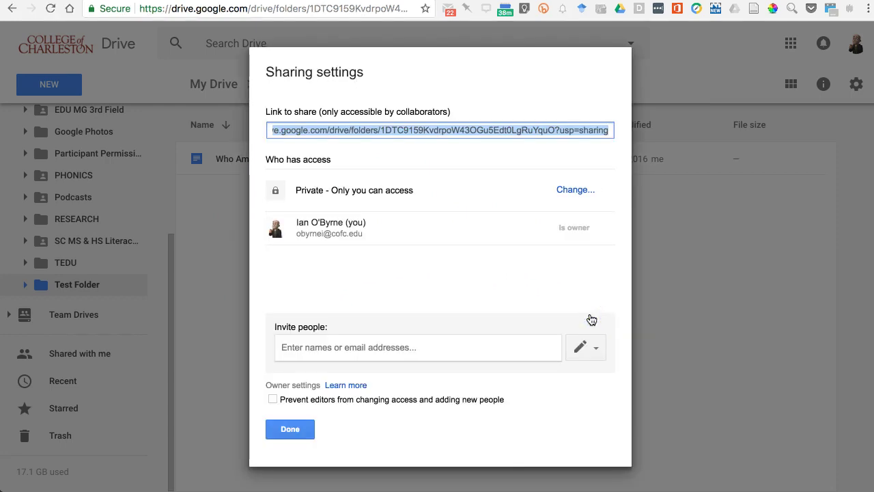
left_click(578, 191)
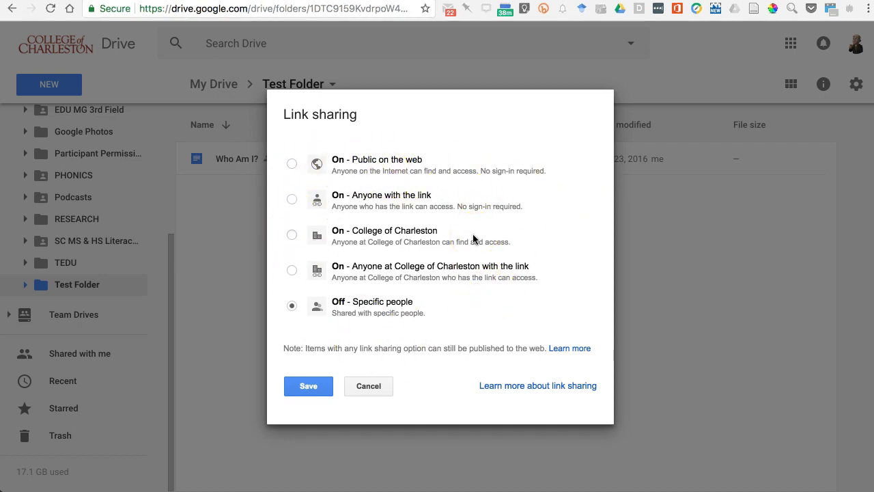
left_click(368, 386)
left_click(378, 346)
type("gr")
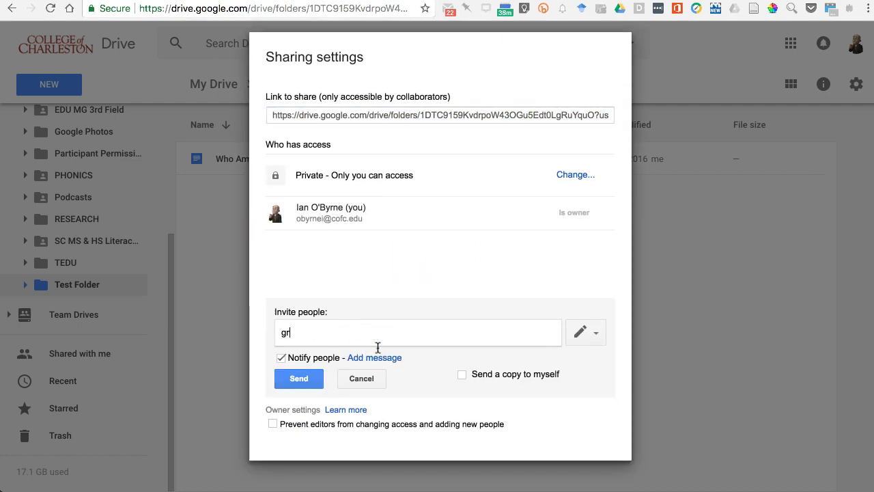
type("eg mce")
key("BackSpace")
key("BackSpace")
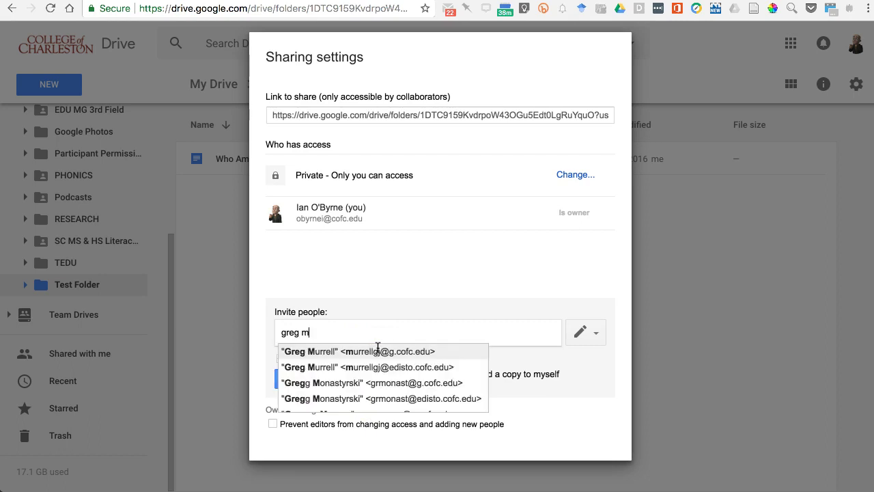
type("cv")
key("BackSpace")
key("BackSpace")
key("BackSpace")
key("BackSpace")
key("BackSpace")
key("BackSpace")
key("BackSpace")
key("BackSpace")
Step: Add a colleague's suggested e-mail as an invitee to Test Folder with the "Can organize, add, & edit" permission
type("n")
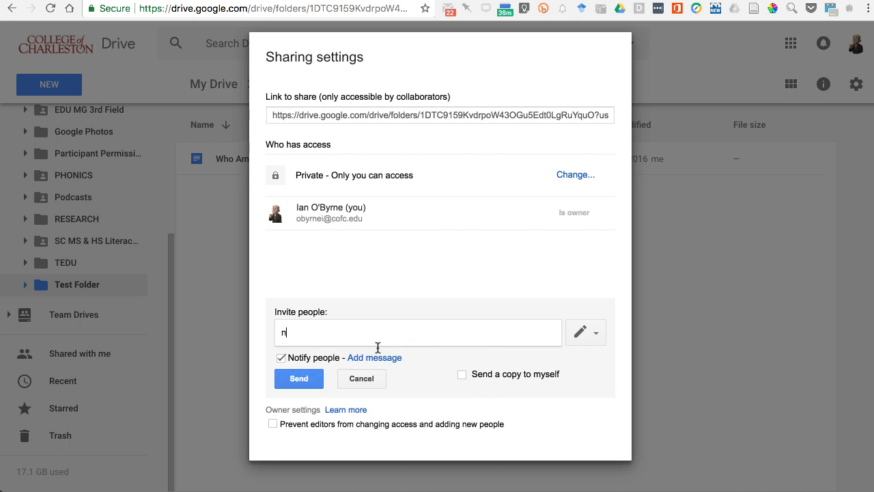
type("enad")
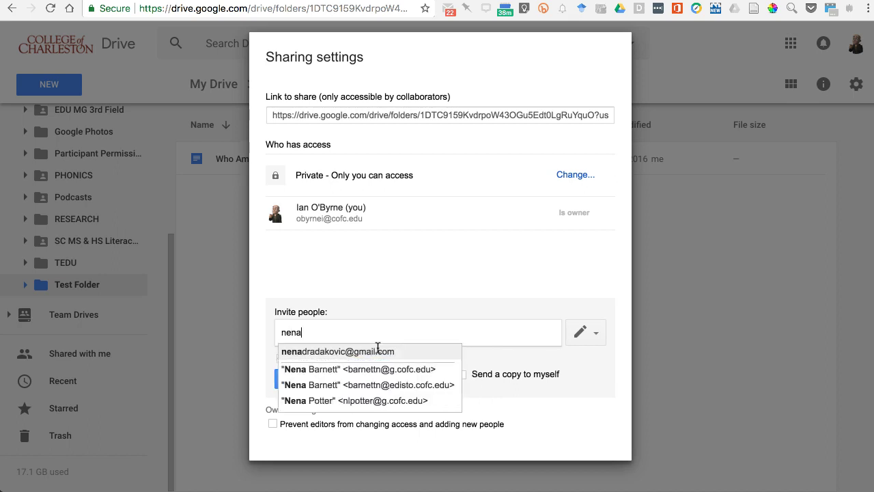
left_click(378, 350)
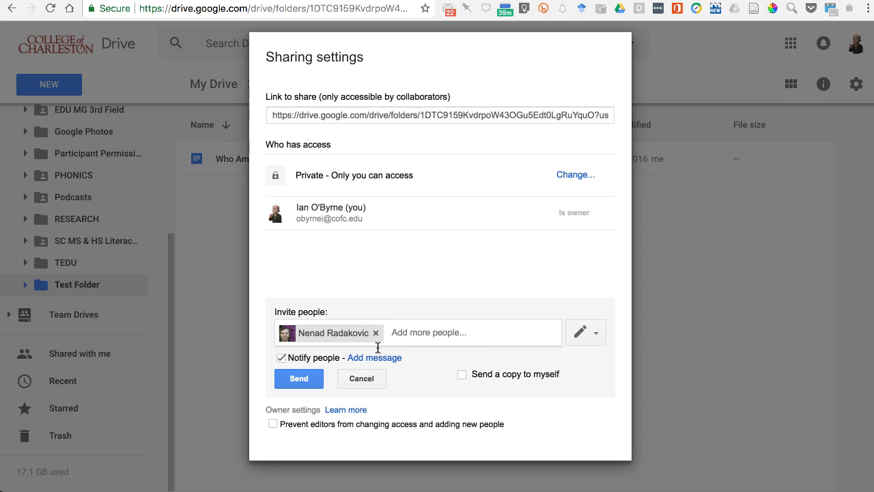
left_click(434, 333)
left_click(594, 333)
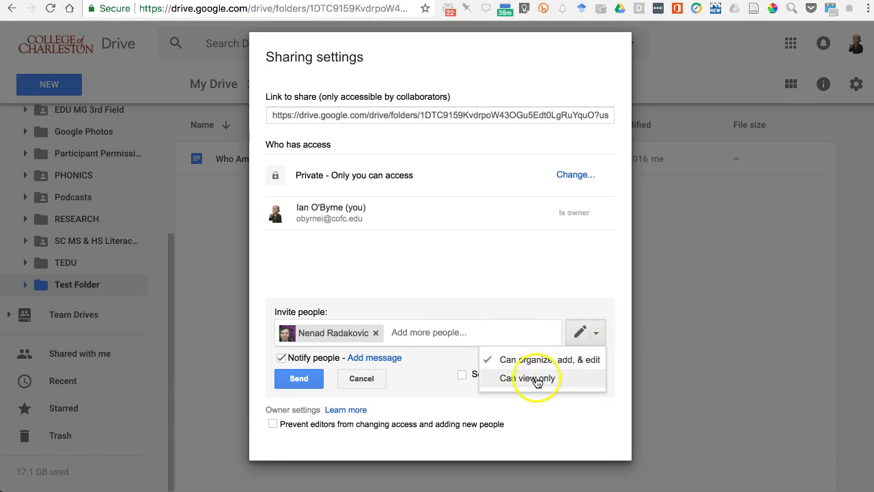
left_click(558, 359)
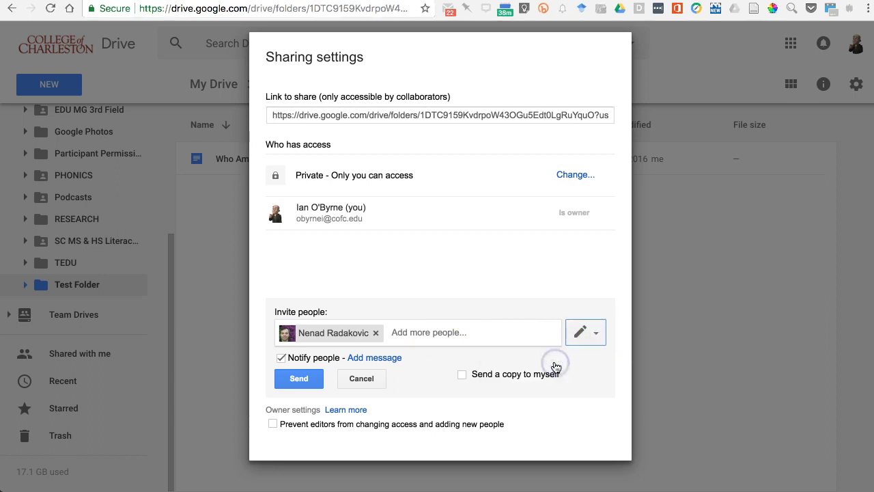
Step: Add the signed message "Hey, here's the folder I set up." to the invitation, cancel it and close the sharing settings
left_click(382, 359)
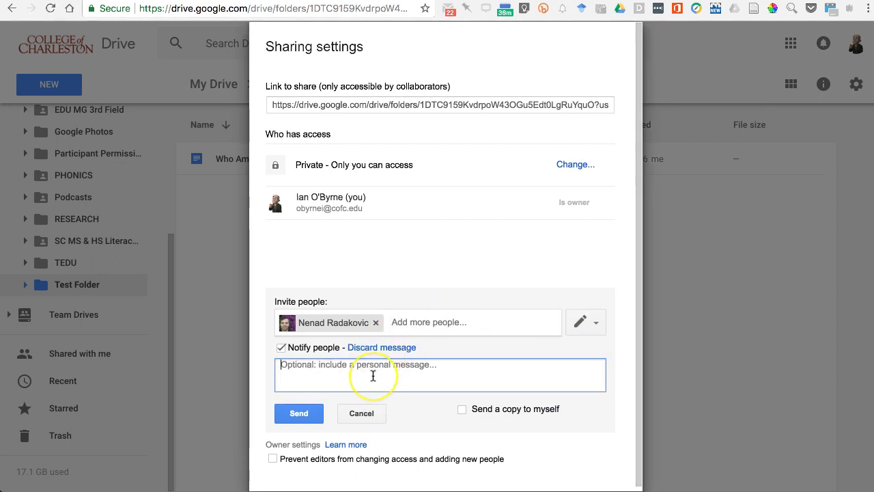
type("Hey, here's")
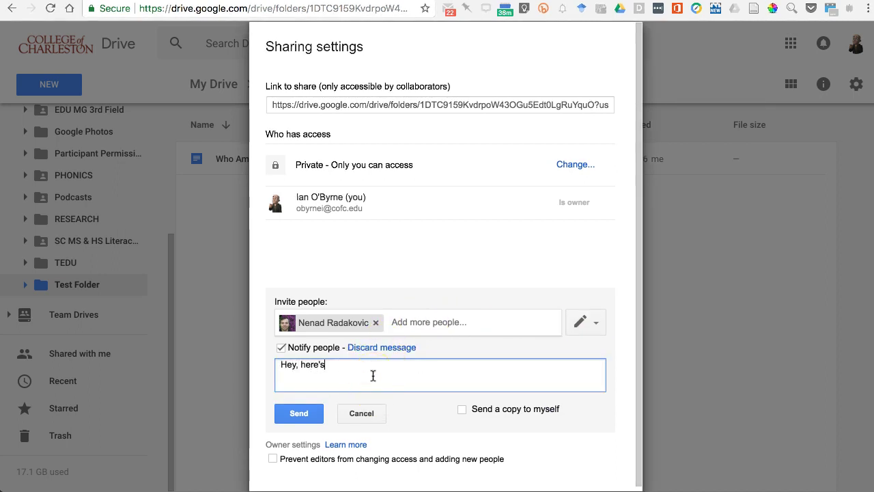
type(" the folder I set up.  ")
type("- Ian")
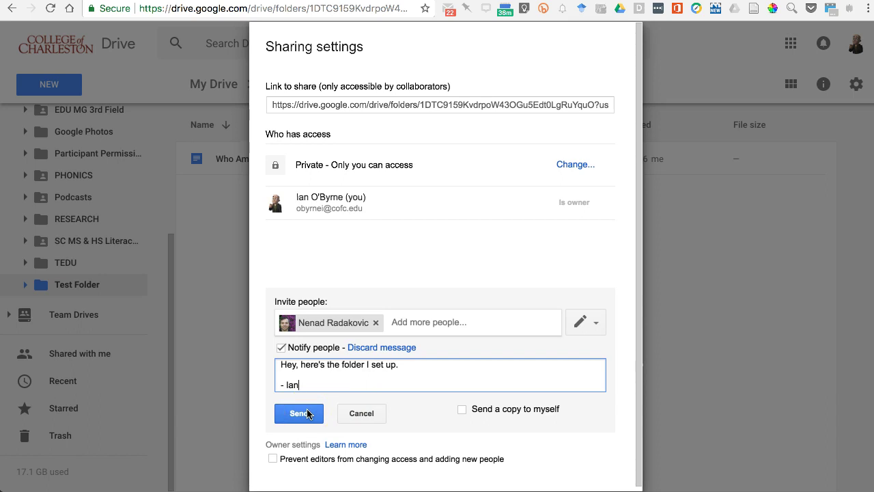
left_click(361, 413)
left_click(300, 405)
left_click(271, 213)
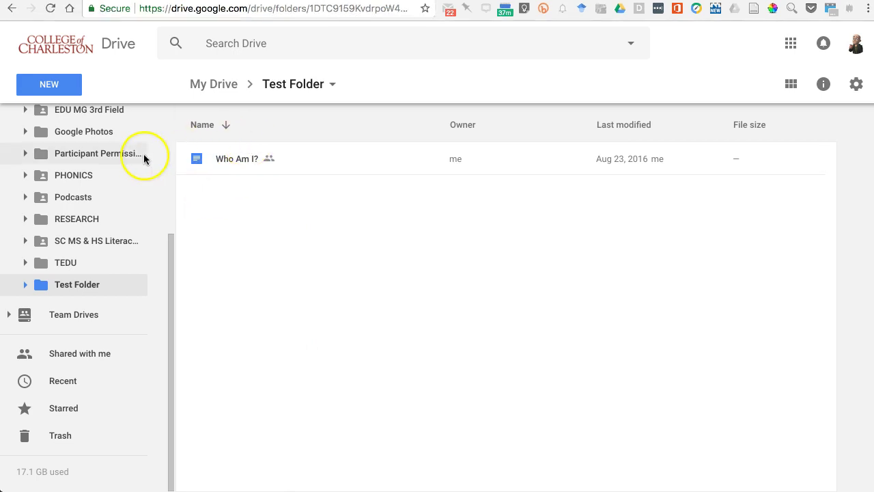
Step: Check Test Folder's available actions once more and move the Who Am I? document back to My Drive
left_click(328, 85)
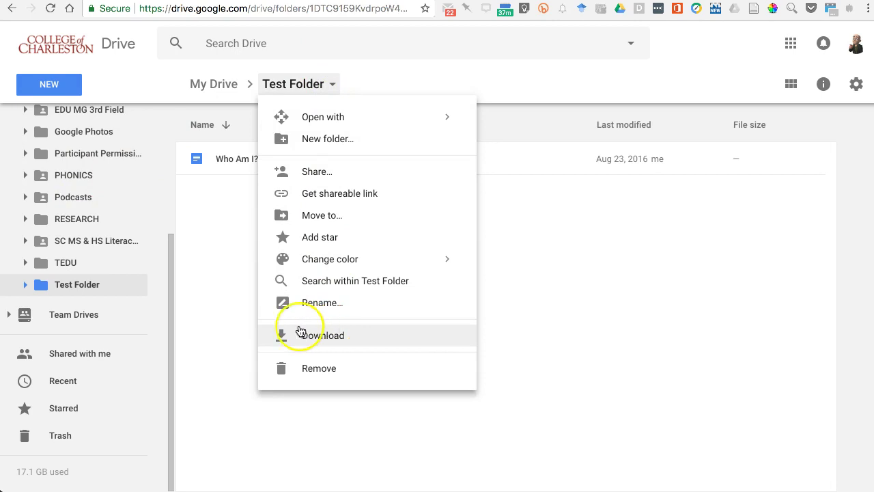
left_click(230, 289)
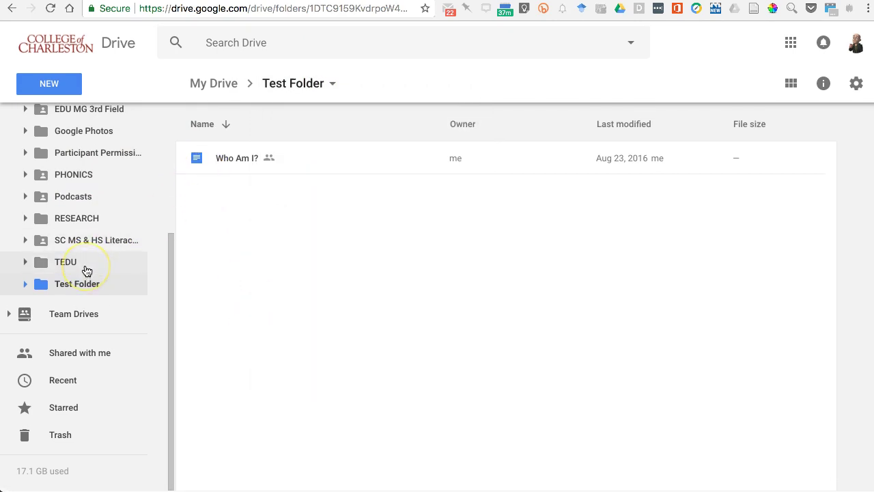
scroll(87, 271, "up", 5)
left_click_drag(204, 159, 99, 129)
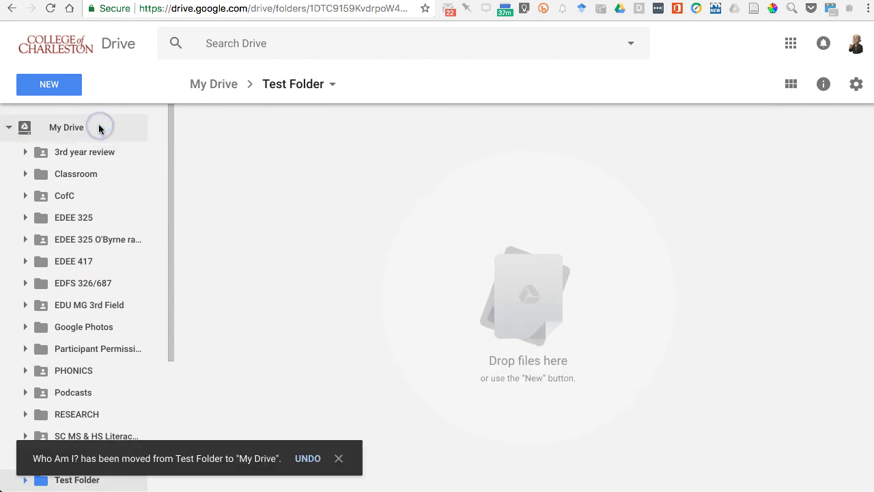
Step: Remove the empty Test Folder and continue to My Drive without restoring it
left_click(325, 83)
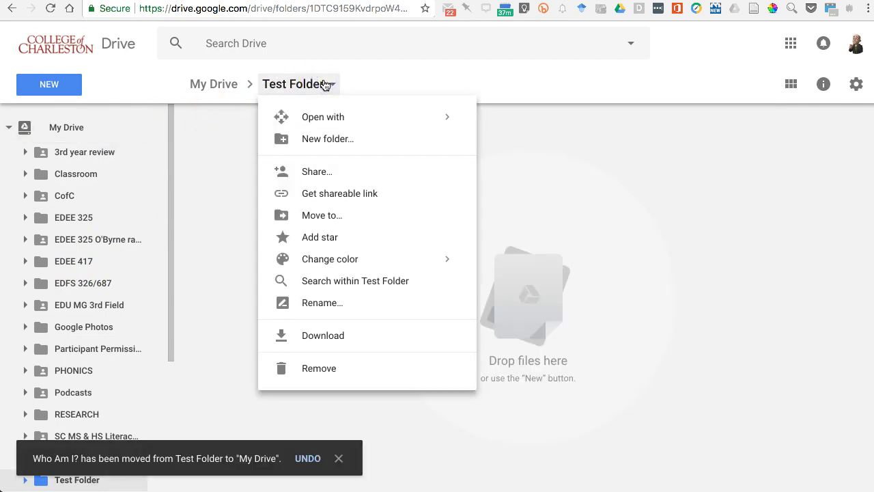
left_click(331, 369)
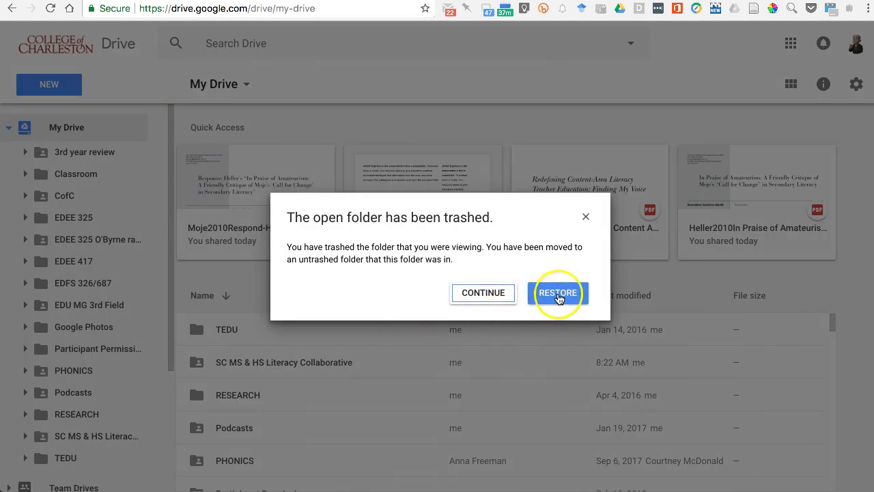
left_click(483, 292)
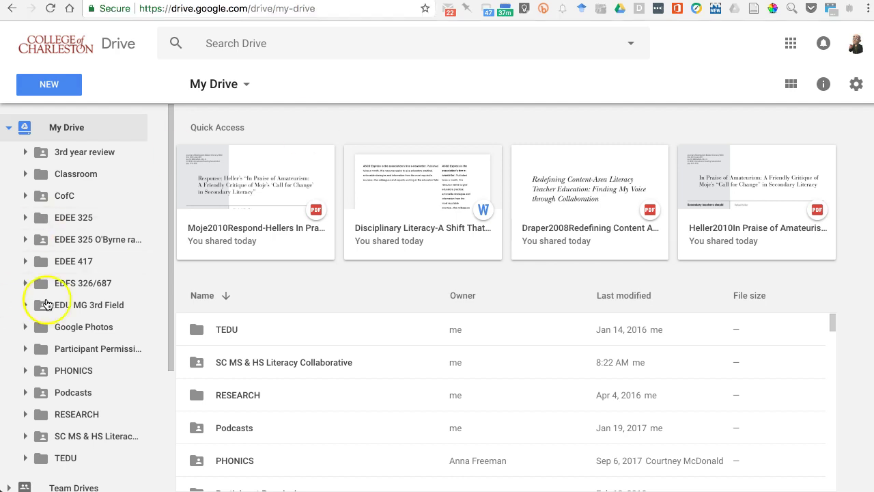
Step: Examine the storage usage breakdown for Drive, Google Photos and Gmail
scroll(58, 307, "down", 5)
mouse_move(70, 476)
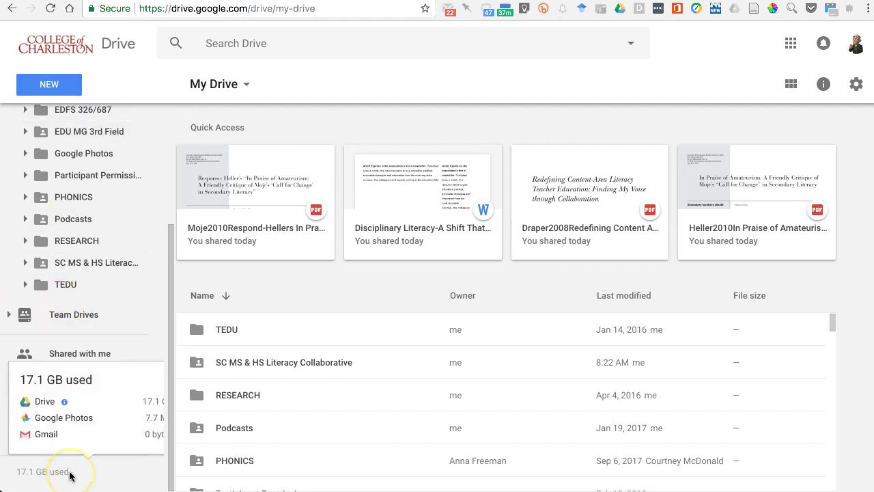
Step: Create a new Google Docs document in My Drive and title it "Test Doc"
scroll(89, 260, "up", 5)
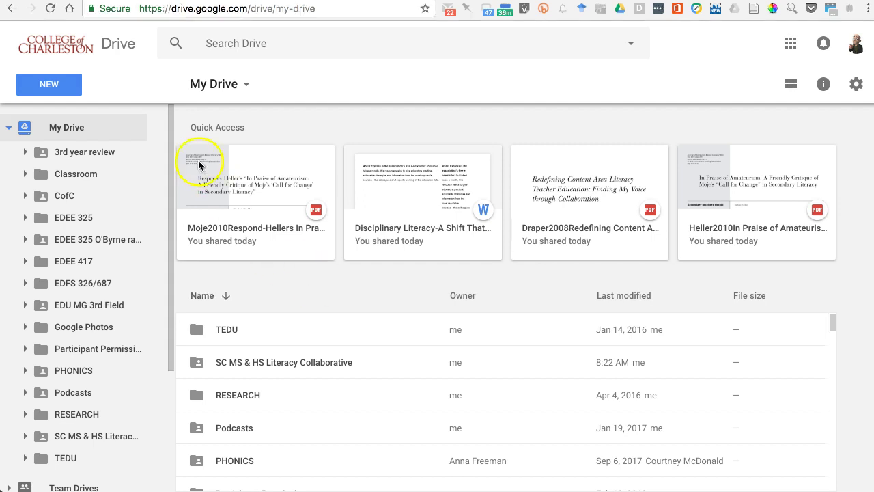
left_click(56, 88)
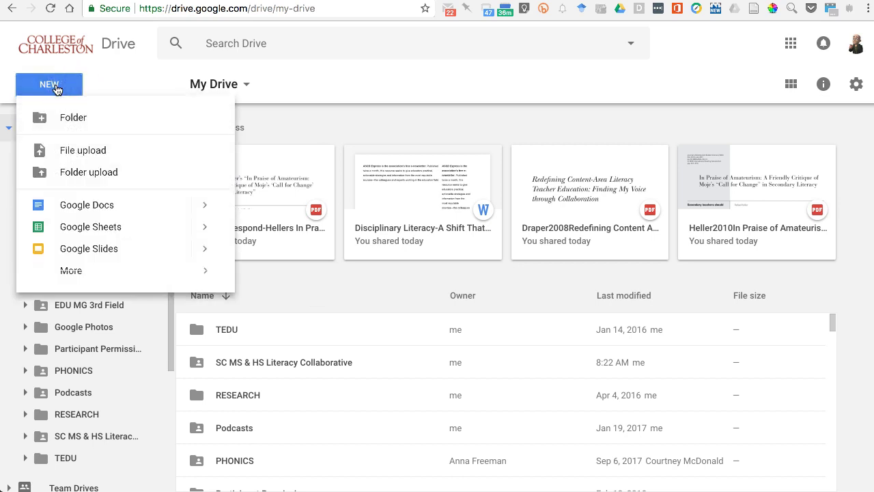
left_click(87, 206)
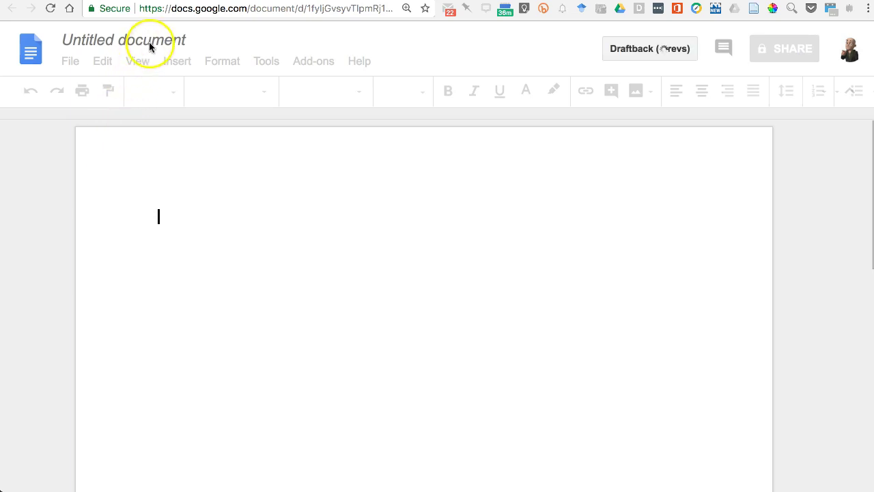
left_click(149, 41)
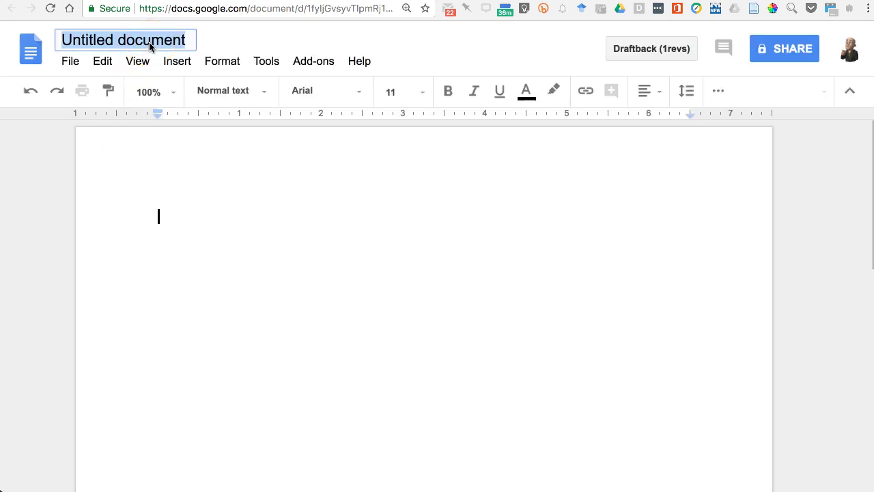
type("Test Doc")
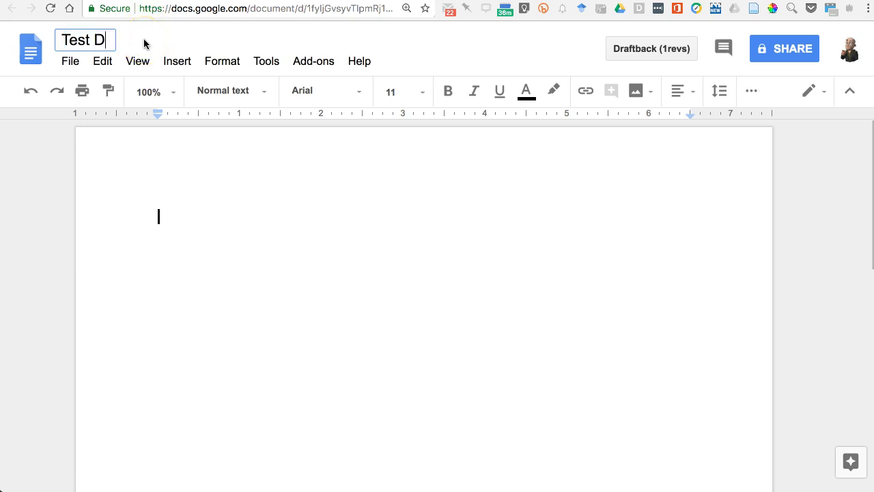
left_click(244, 212)
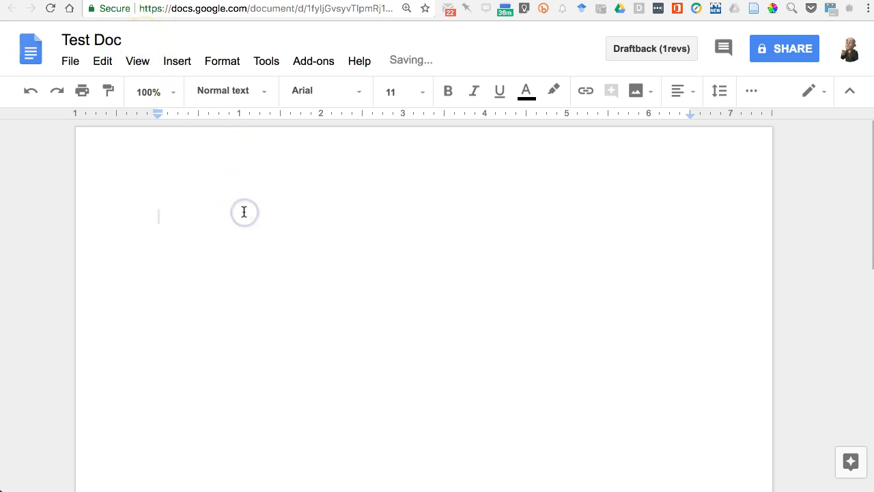
Step: Browse the document's destination folders without moving it, and extend its title to "Test Doc One"
left_click(171, 43)
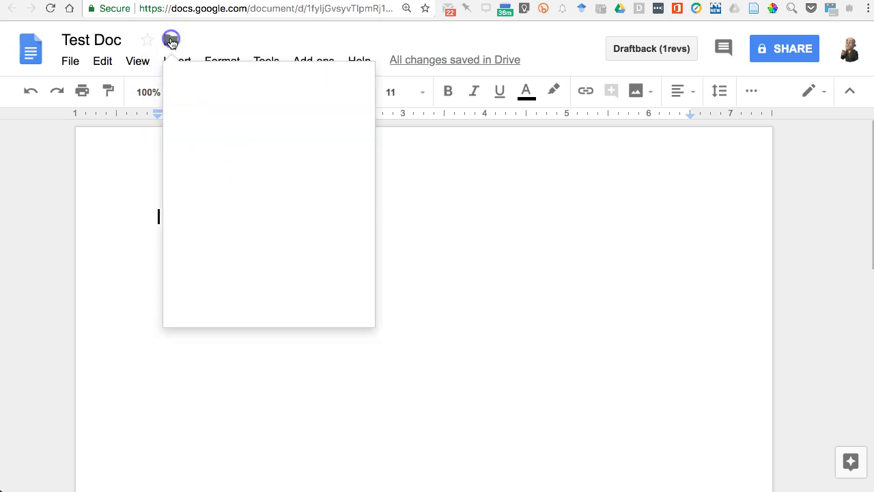
scroll(230, 182, "down", 10)
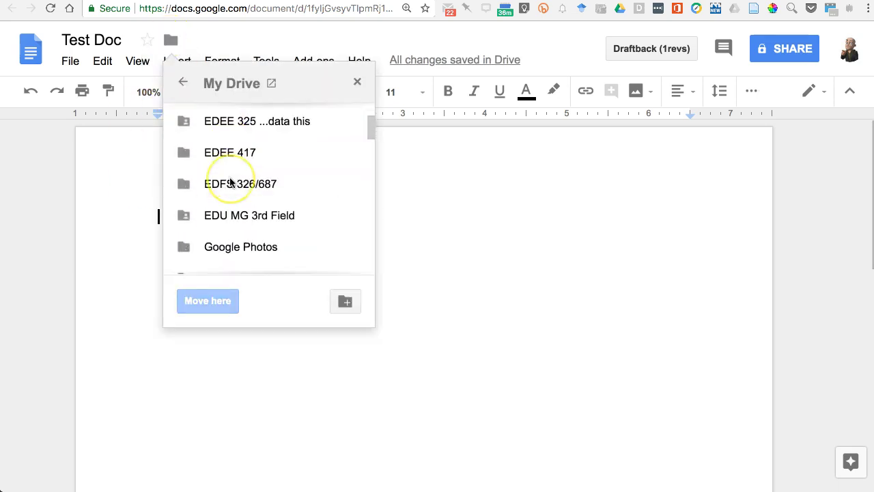
scroll(230, 180, "up", 10)
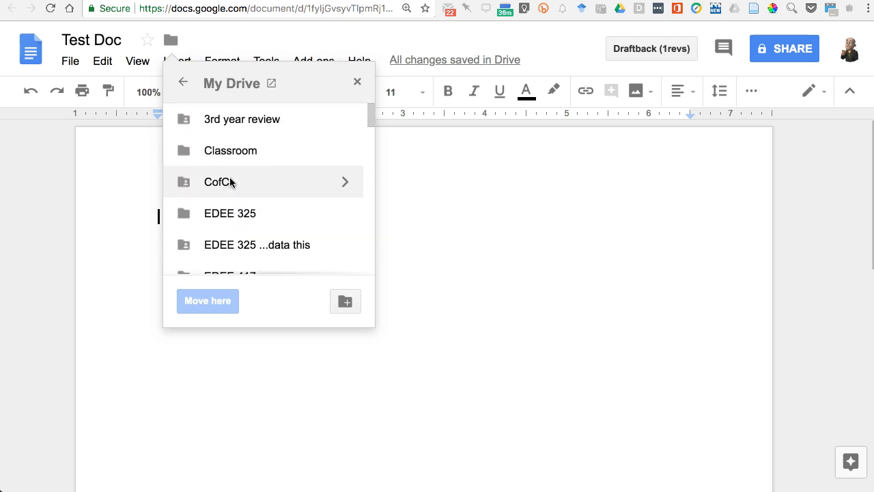
left_click(358, 83)
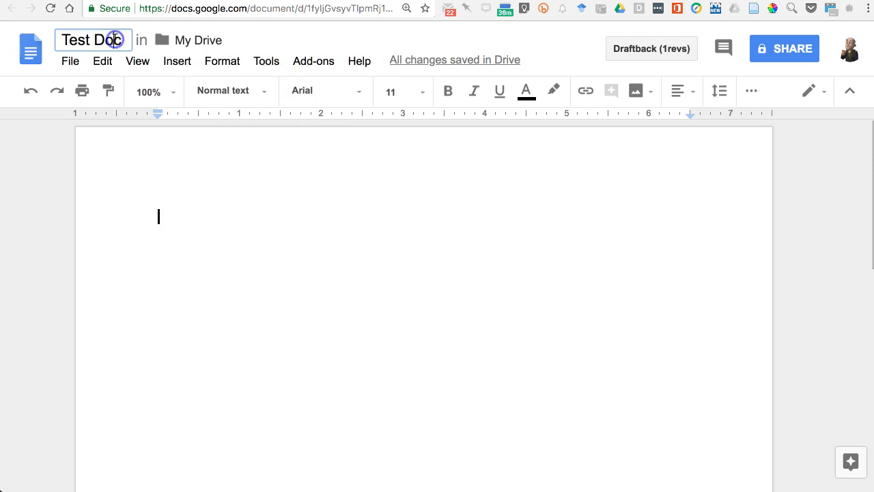
type("One")
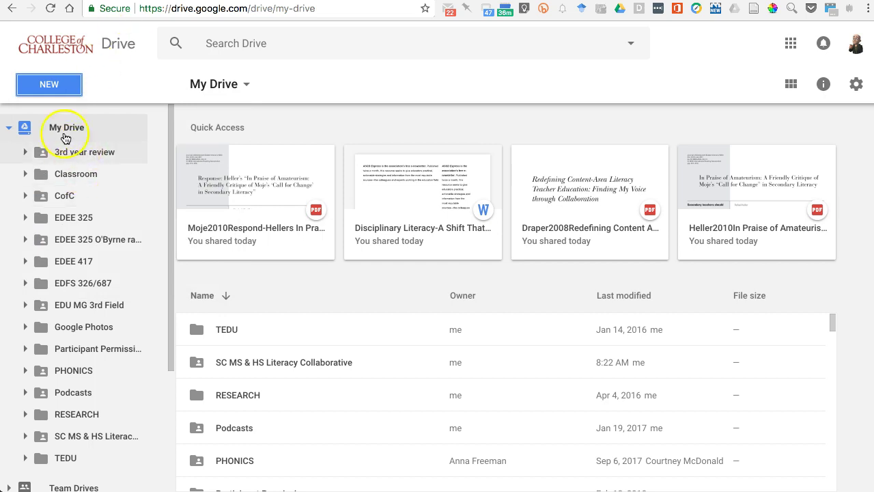
Step: Collapse the My Drive folder tree in Drive, find Test Doc One among the recent files and remove it
left_click(9, 128)
left_click(62, 233)
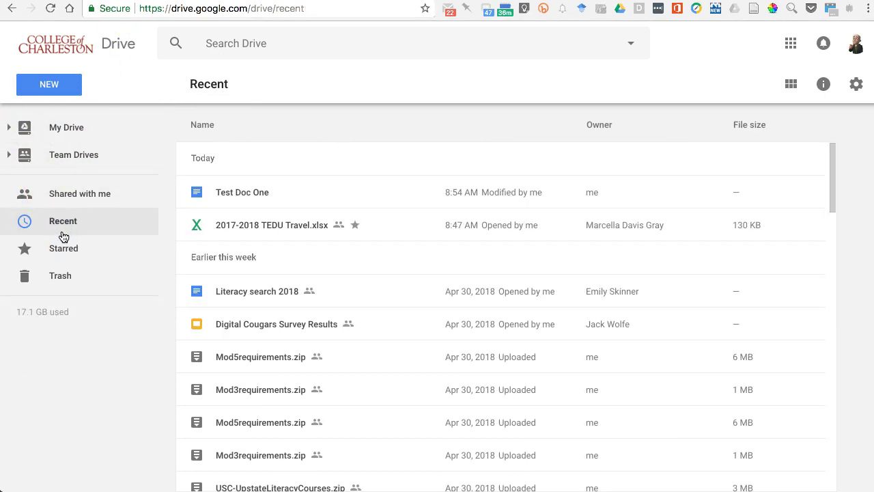
left_click(243, 193)
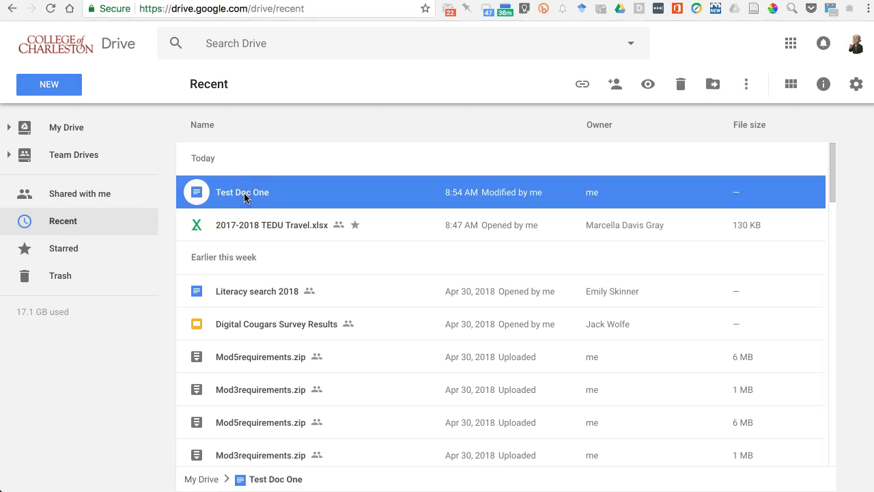
right_click(244, 195)
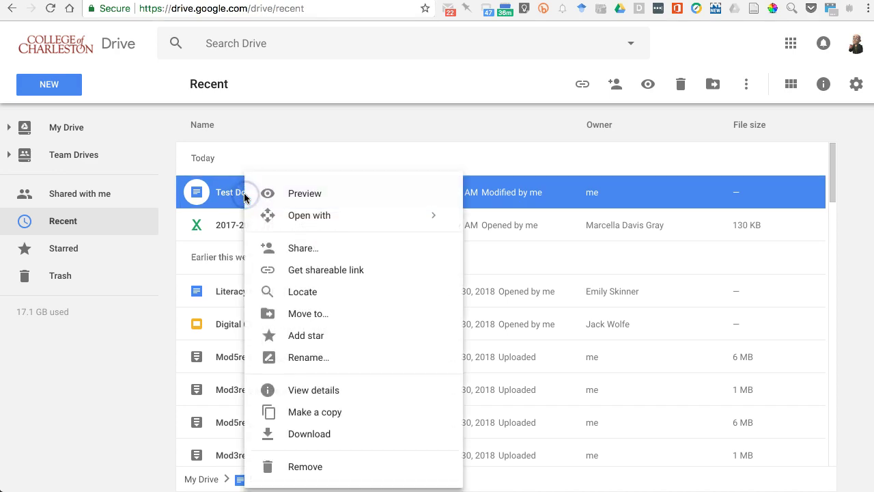
left_click(335, 462)
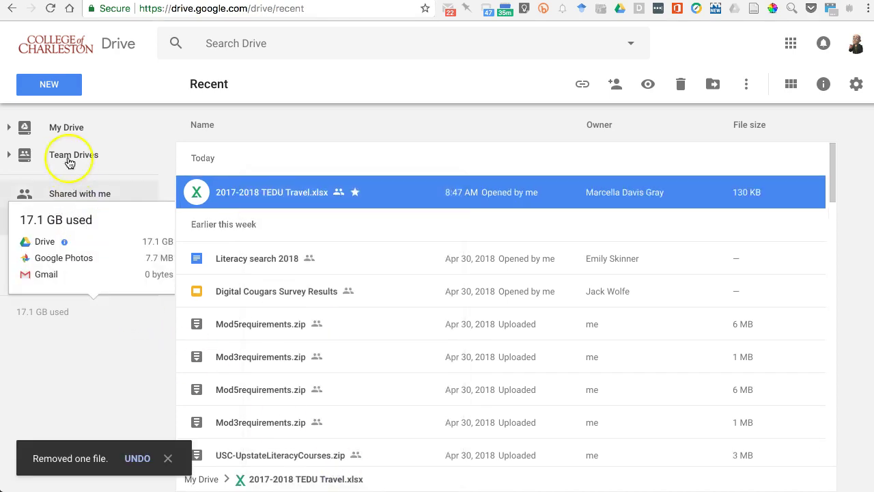
Step: Return to My Drive and review the options for creating or uploading items without choosing one
left_click(71, 119)
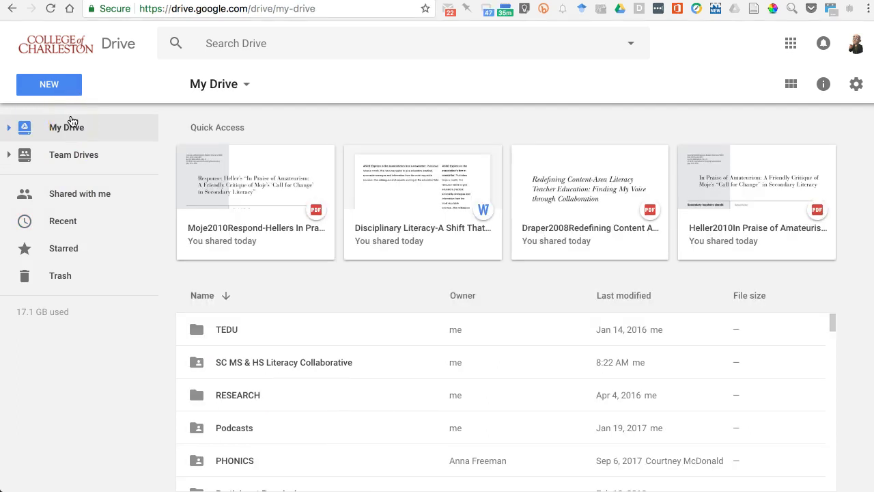
left_click(59, 95)
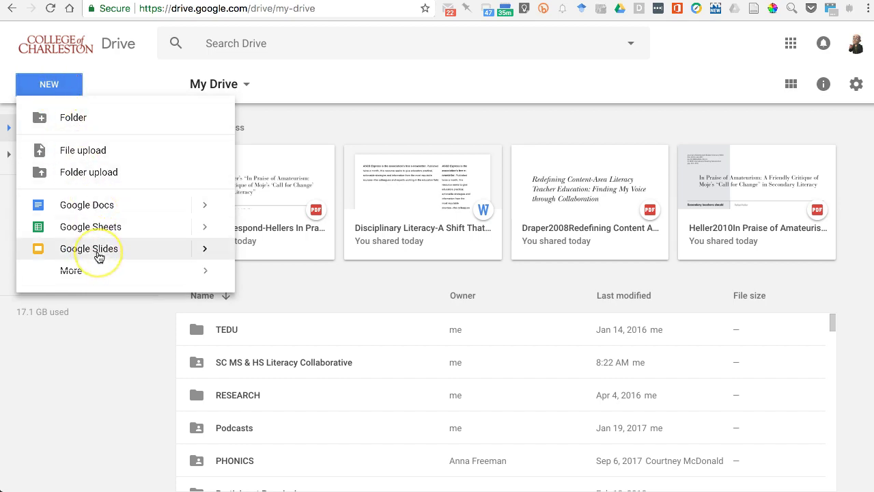
left_click(103, 382)
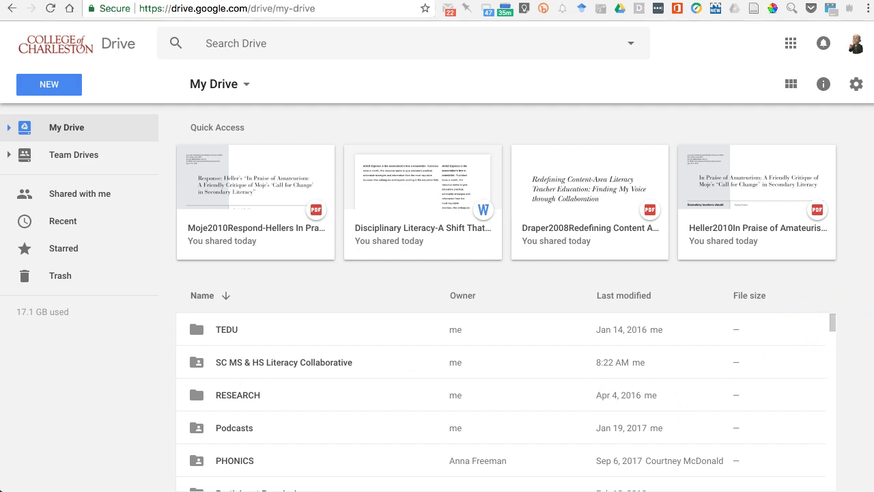
left_click_drag(806, 318, 644, 301)
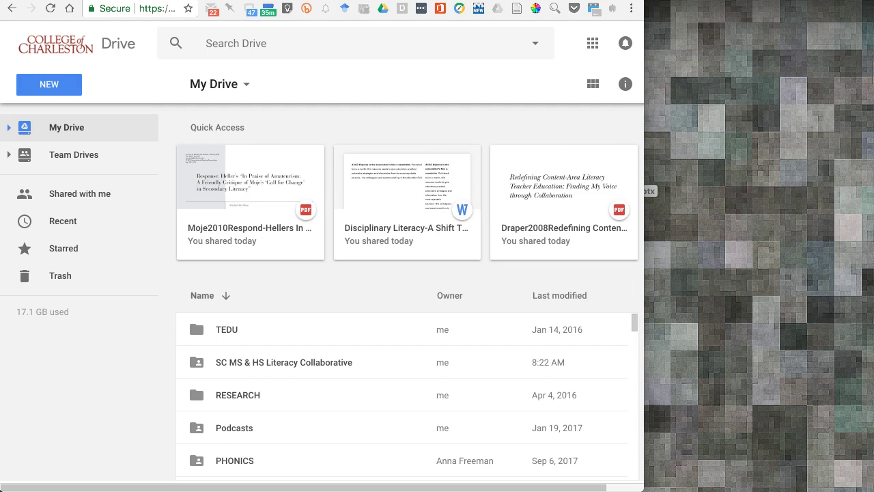
key("F11")
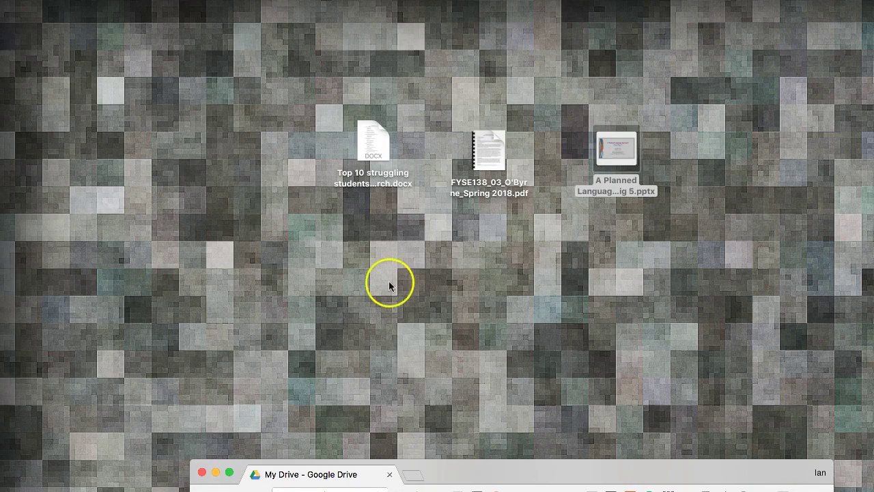
mouse_move(618, 157)
left_click_drag(542, 471, 350, 0)
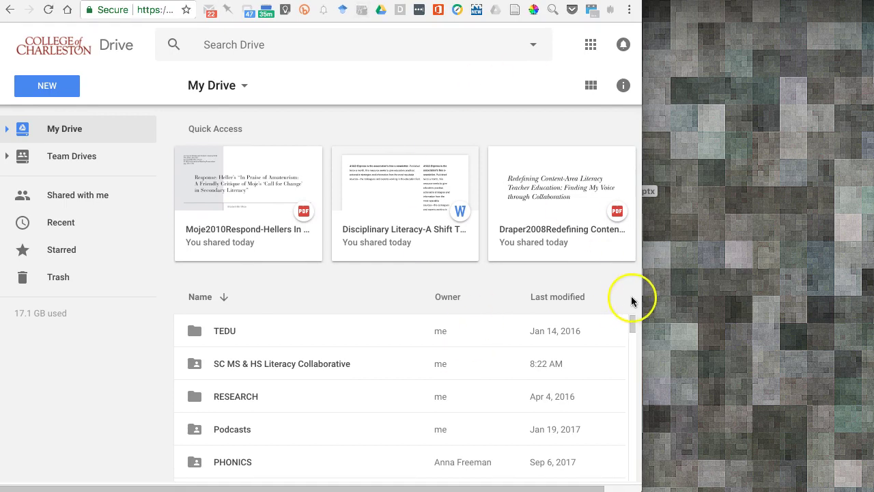
left_click_drag(642, 297, 872, 298)
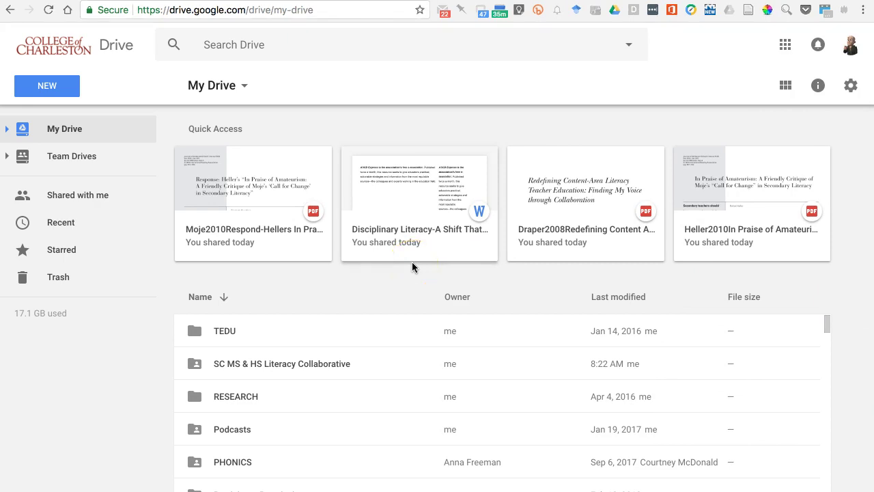
left_click_drag(430, 10, 424, 191)
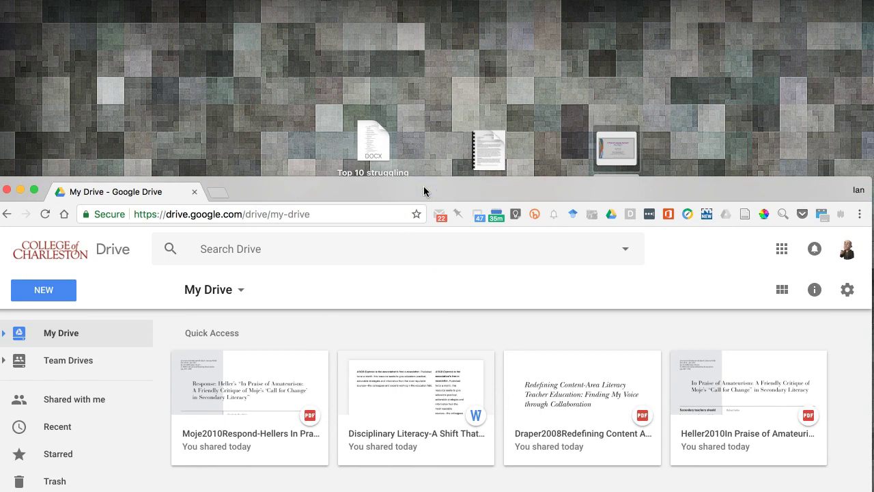
left_click_drag(425, 190, 425, 6)
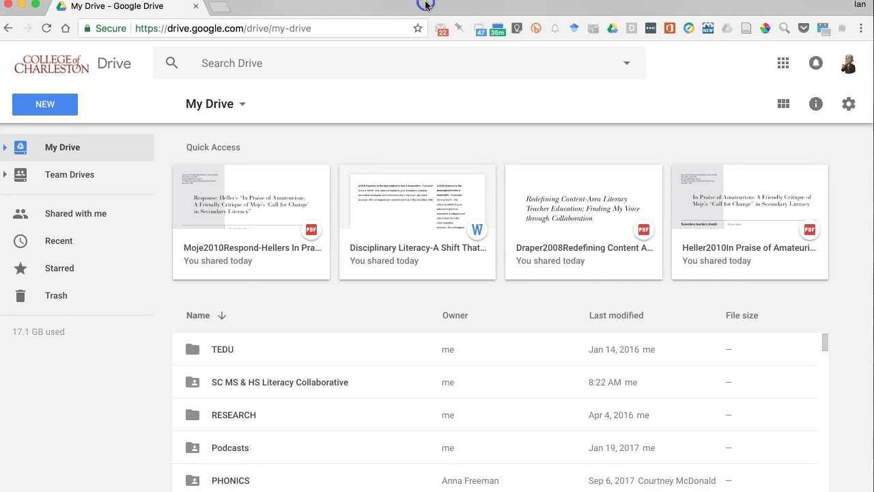
Step: Narrow the browser window to expose the desktop and move the "A Planned Languag...ig 5.pptx" file lower beside it
left_click_drag(872, 163, 553, 164)
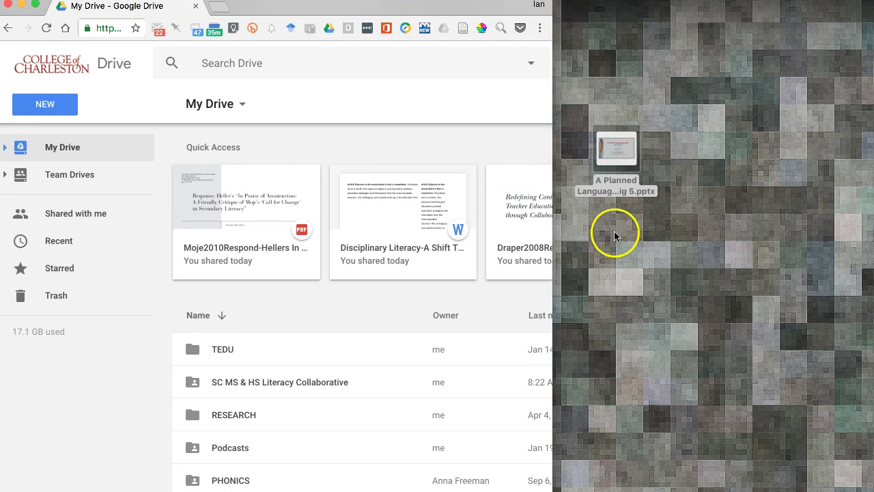
left_click(617, 149)
left_click(407, 322)
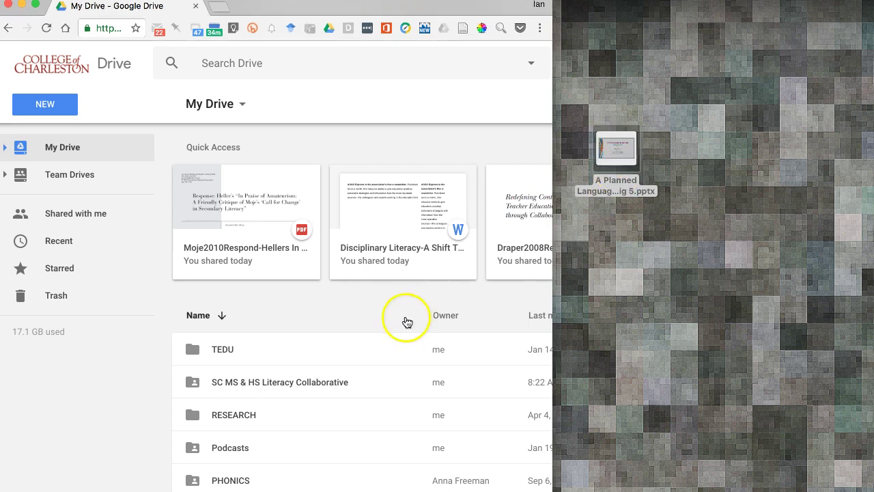
mouse_move(621, 149)
left_click_drag(622, 149, 668, 275)
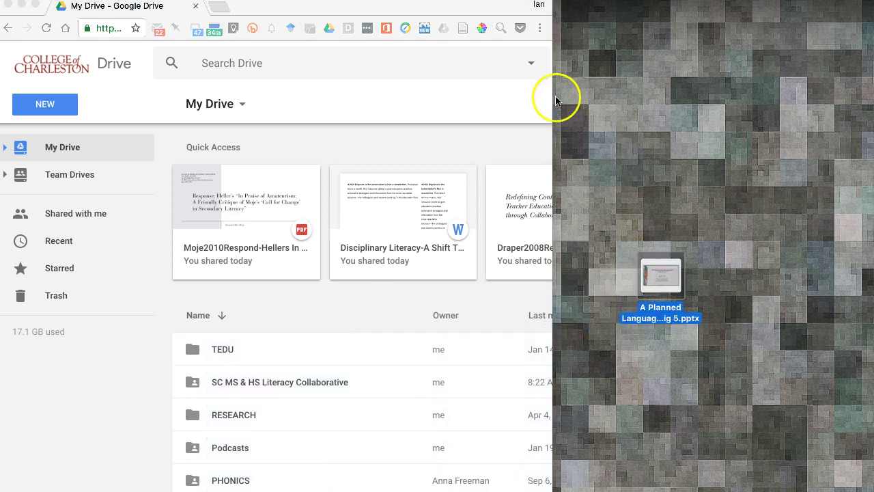
Step: Widen the browser window again and create a folder named "Drop Folder" in My Drive
left_click_drag(552, 102, 872, 124)
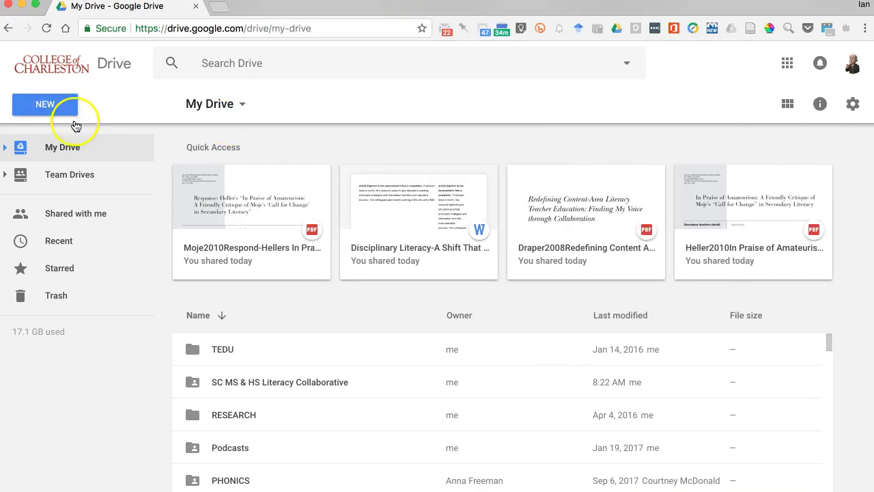
left_click(73, 146)
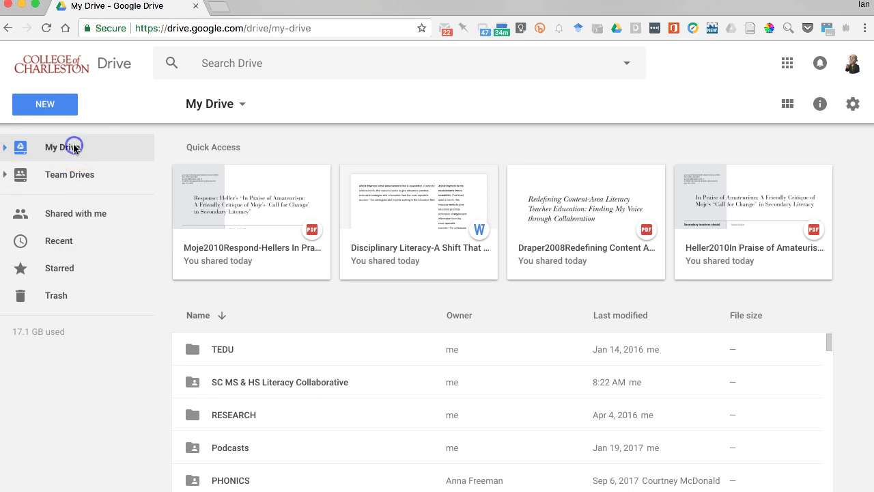
left_click(41, 108)
left_click(55, 142)
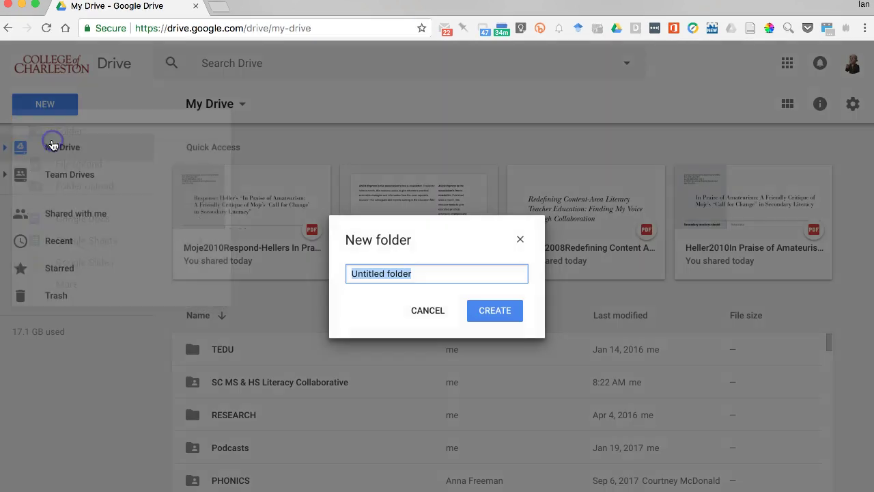
type("Drop Folder")
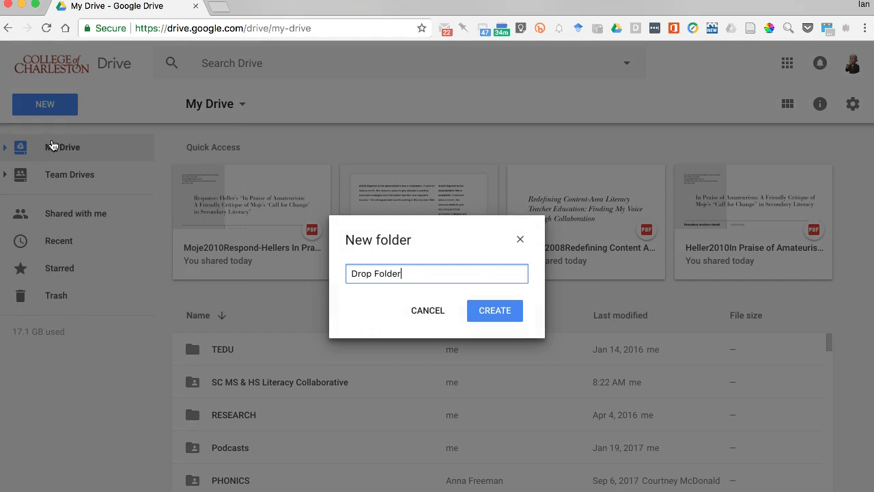
key("Return")
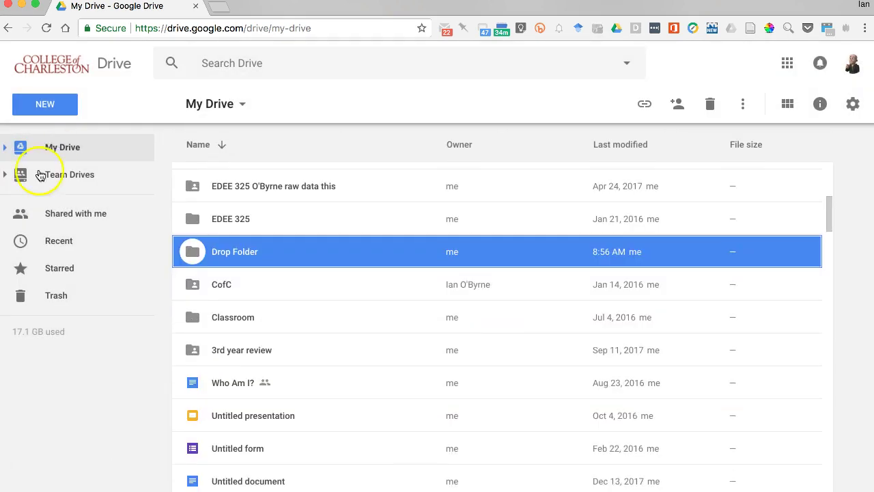
Step: Open Drop Folder, narrow the browser window to expose the desktop, and add "A Planned Language Approach Big 5.pptx" from the desktop to it
double_click(183, 241)
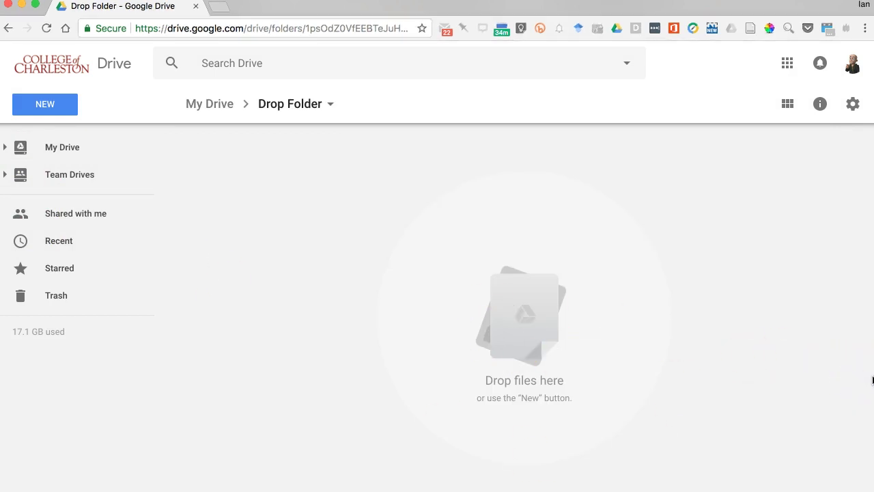
key("super+Tab")
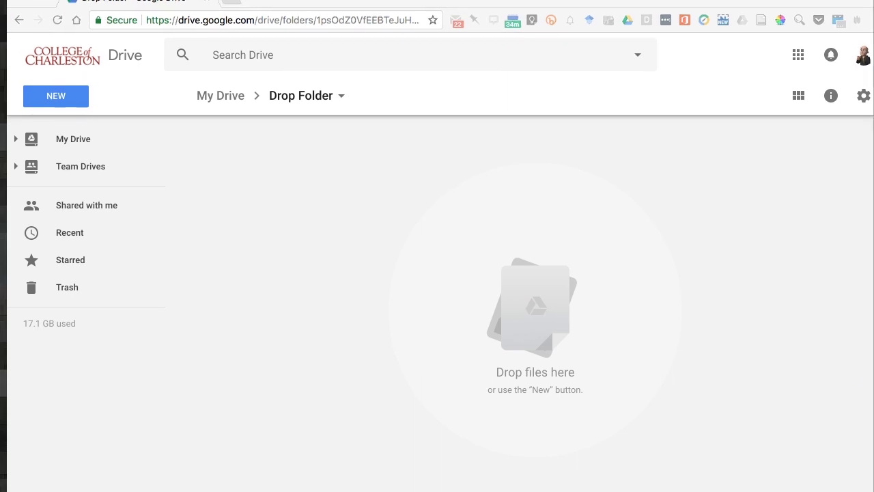
left_click(846, 380)
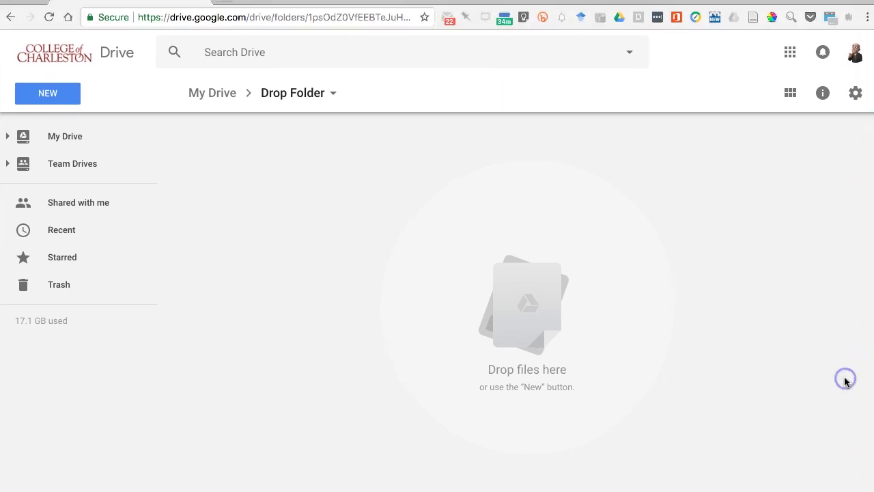
left_click_drag(846, 380, 613, 389)
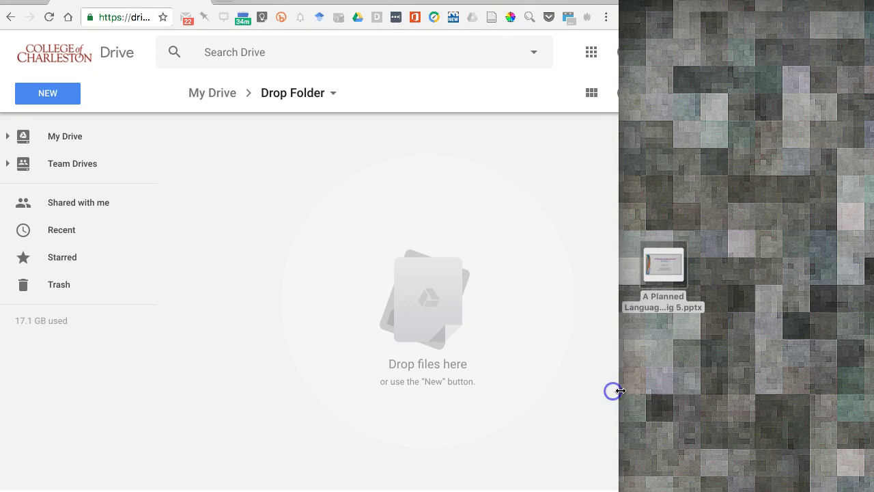
left_click_drag(663, 264, 404, 269)
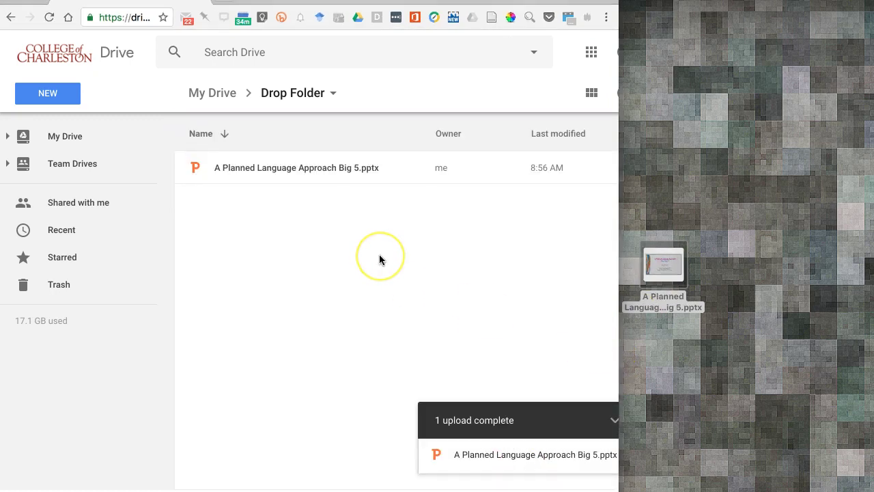
left_click(410, 249)
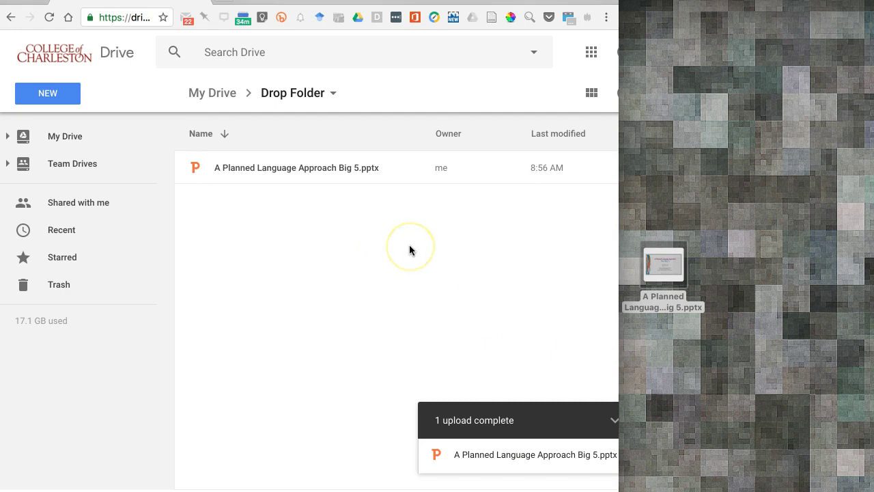
Step: Upload the Word file "Top 10 struggling students and comprehension with research.docx" from the Desktop through the file chooser
left_click(48, 95)
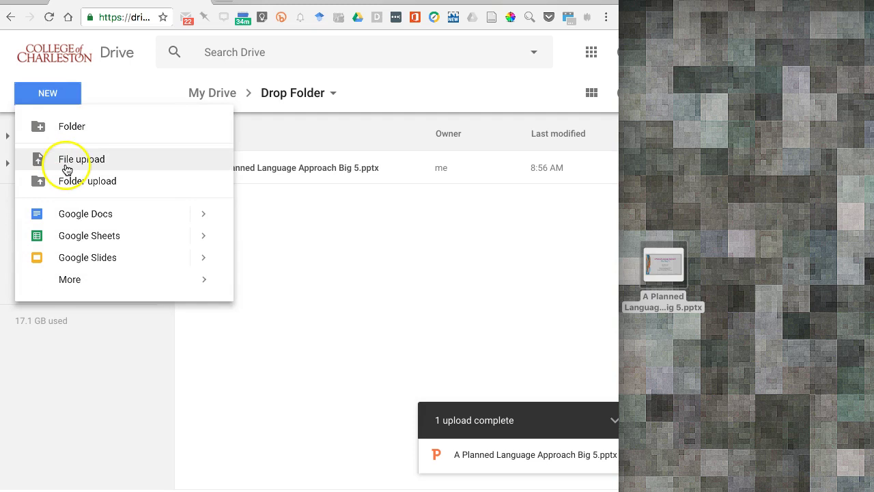
left_click(66, 168)
left_click(203, 80)
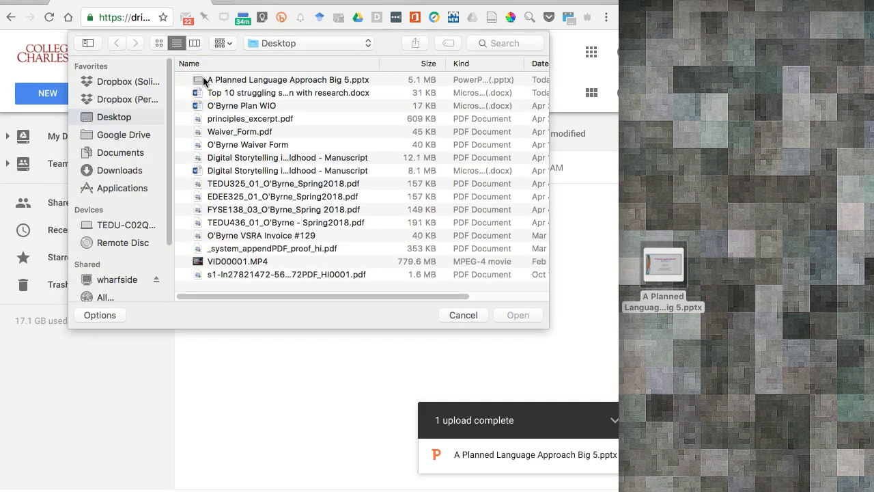
left_click(206, 92)
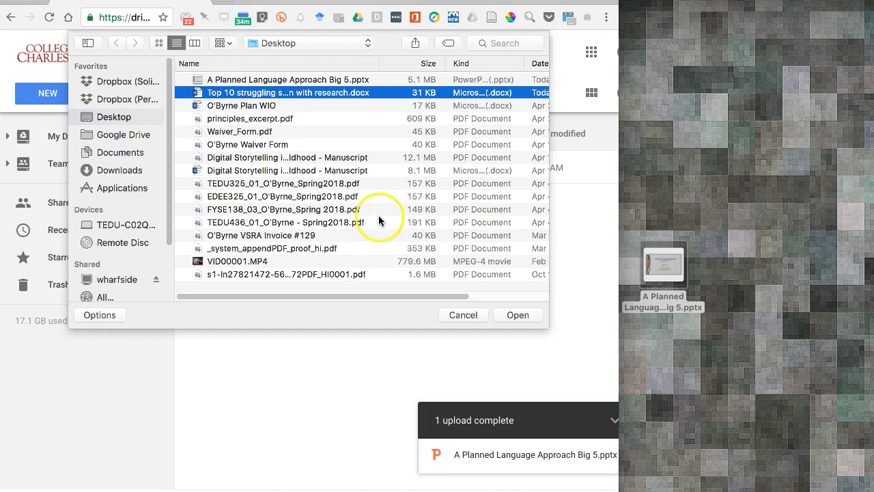
left_click(513, 316)
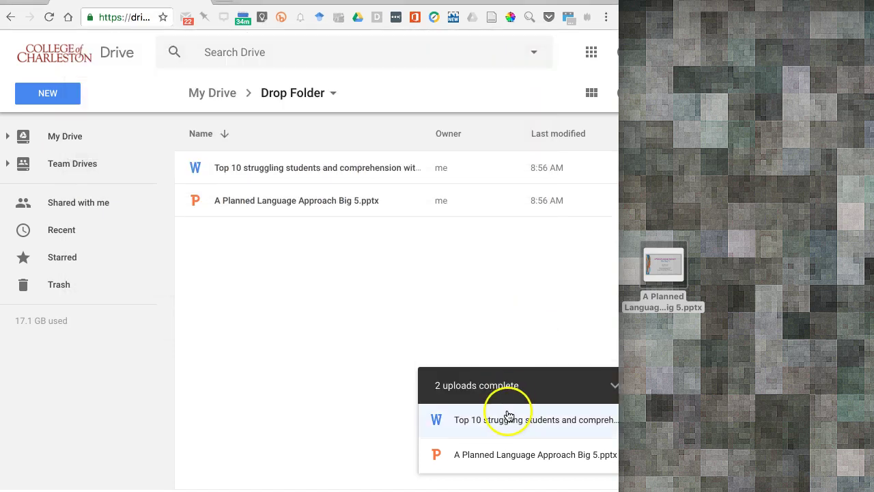
Step: Move the browser window down to uncover the desktop, add the FYSE138_03 Spring 2018 PDF to Drop Folder, and move the window back up
left_click_drag(444, 6, 495, 206)
left_click_drag(493, 125, 366, 443)
left_click_drag(362, 209, 356, 357)
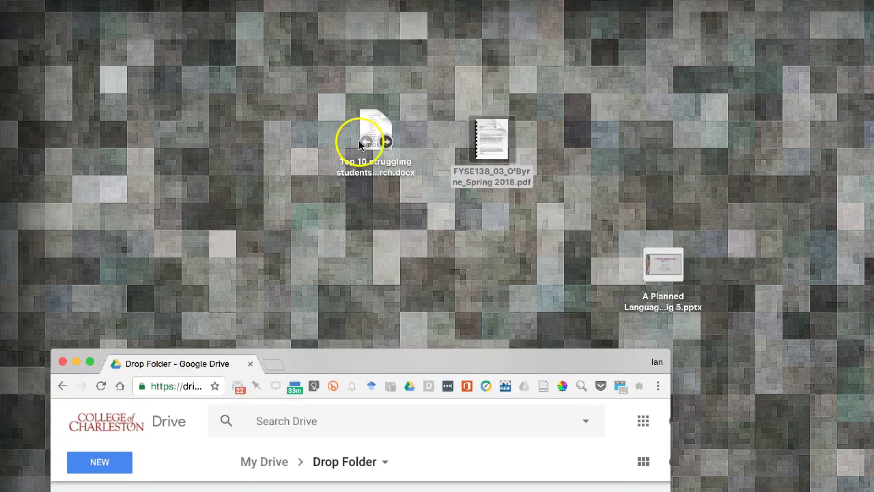
left_click_drag(380, 361, 326, 0)
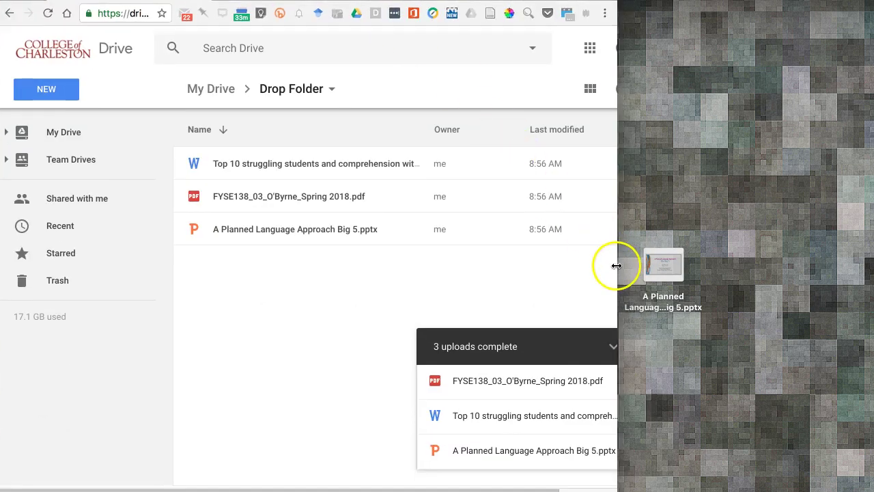
Step: Widen the browser window again and dismiss the upload summary
left_click_drag(617, 266, 866, 286)
left_click(466, 282)
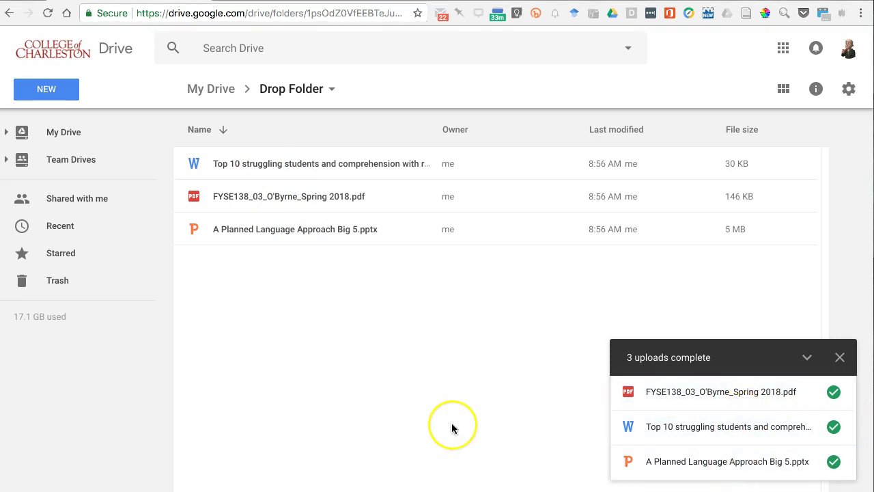
left_click(839, 357)
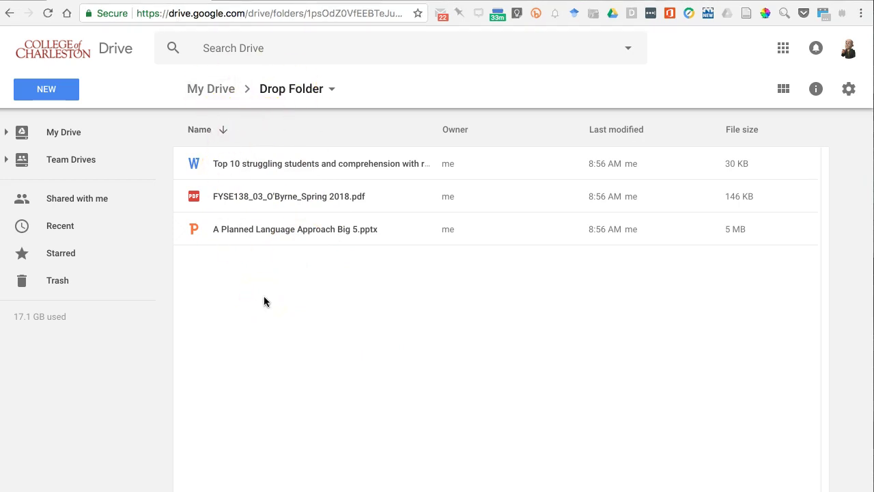
Step: Open the "Top 10 struggling students and comprehension" Word document to view it, and return to Drop Folder
double_click(271, 163)
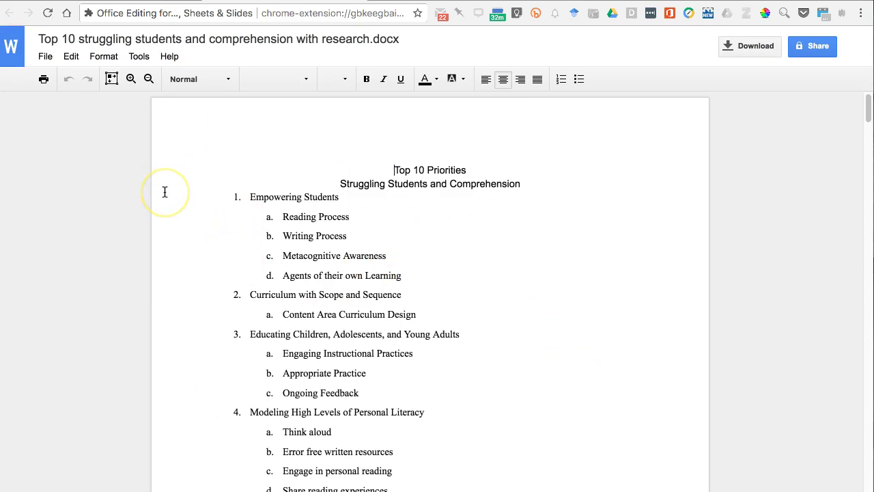
key("ctrl+w")
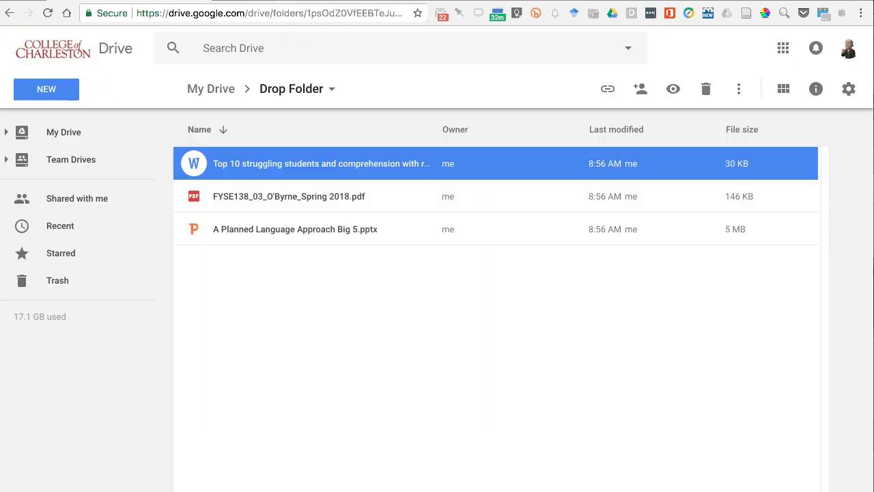
left_click(287, 346)
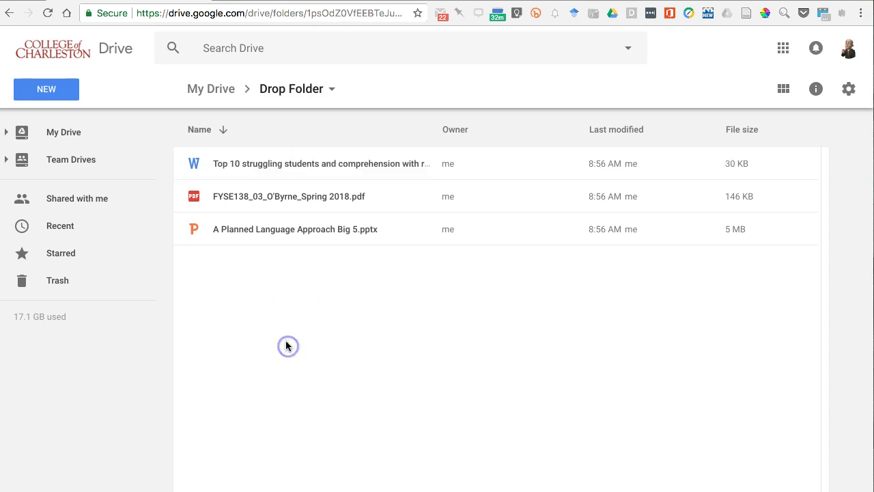
Step: Preview the FYSE138_03 Spring 2018 PDF and return to the folder's file list
left_click(269, 199)
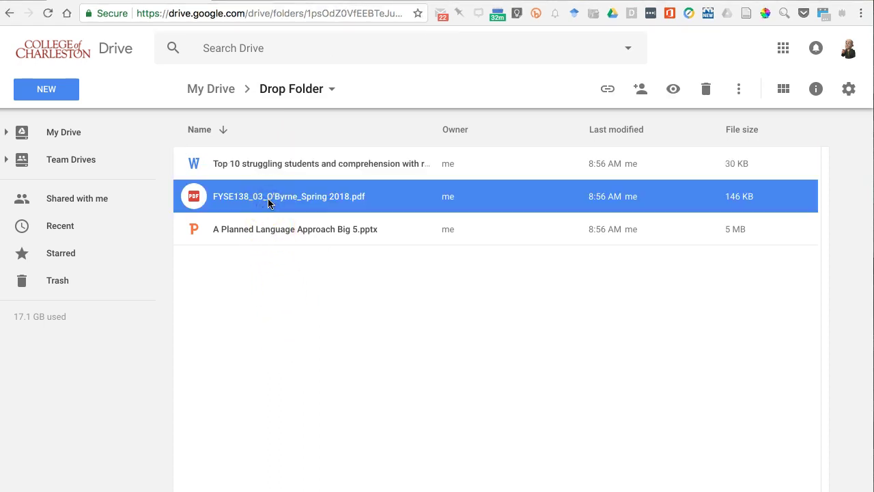
double_click(269, 200)
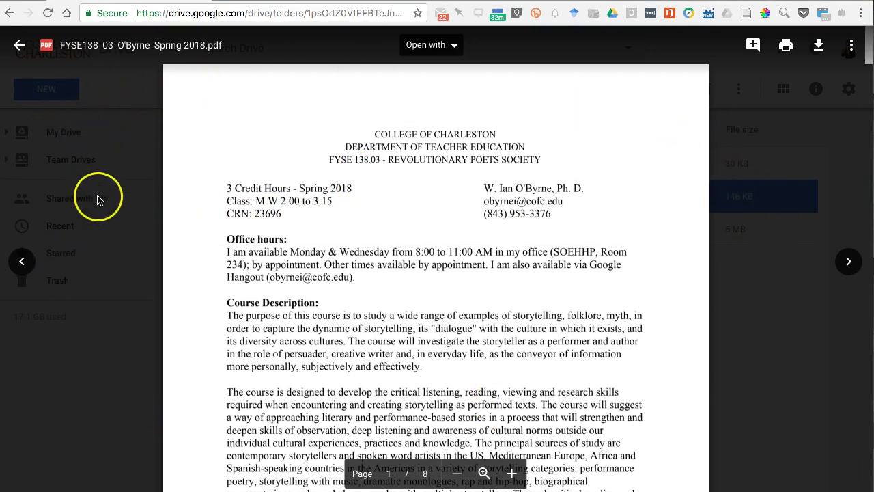
left_click(19, 45)
left_click(257, 286)
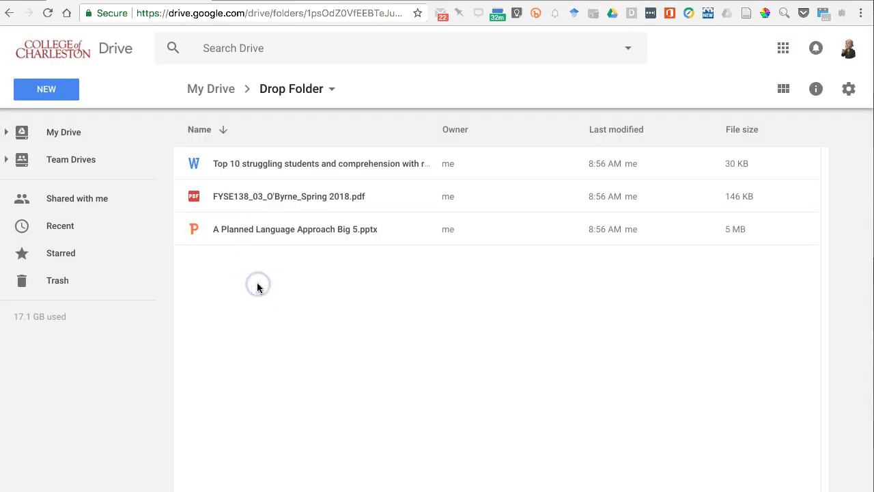
Step: Open "A Planned Language Approach Big 5.pptx" to view its slides, and close it to return to Drop Folder
left_click(258, 234)
double_click(259, 234)
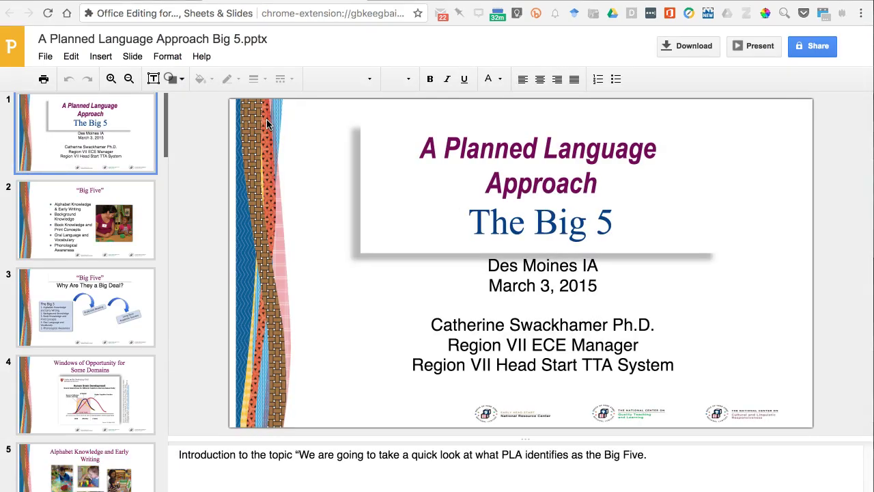
key("super+w")
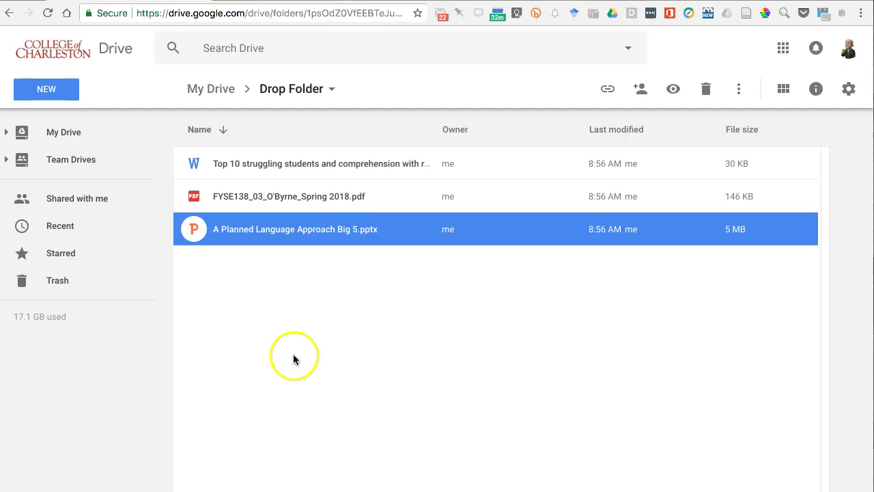
left_click(293, 364)
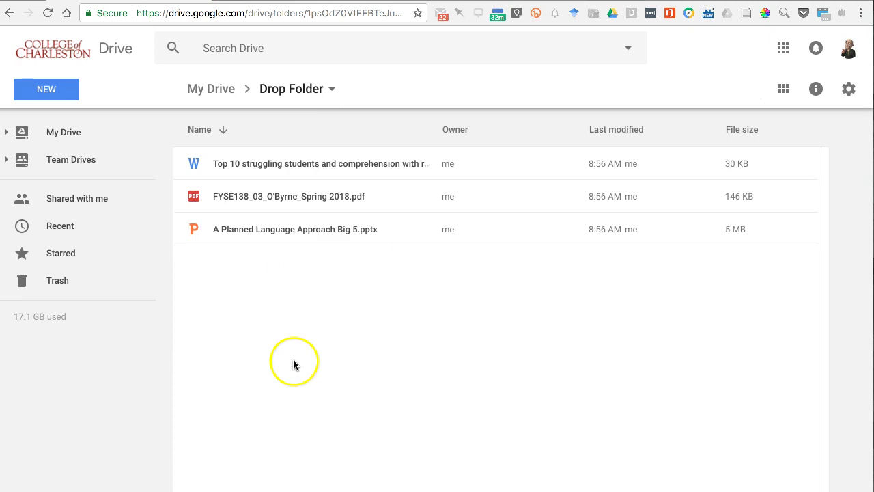
Step: Review the apps offered for opening the "Top 10 struggling students" Word document, including Google Docs, and dismiss the choices
left_click(288, 169)
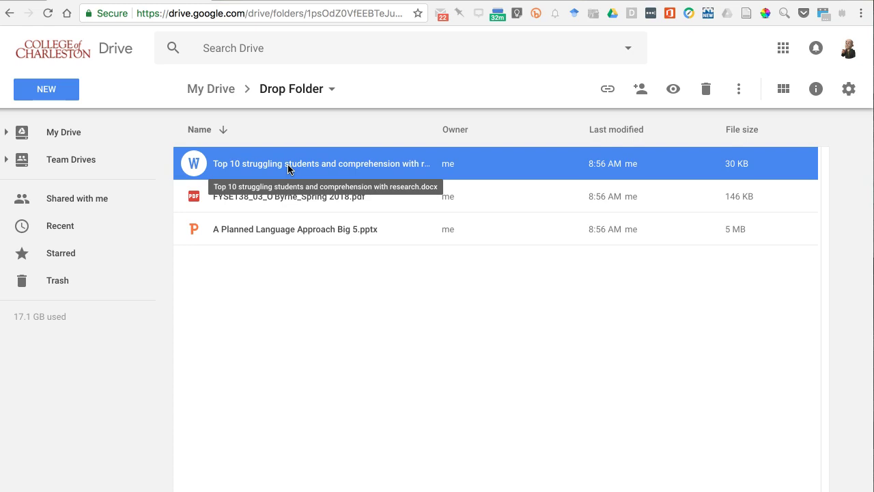
left_click(287, 285)
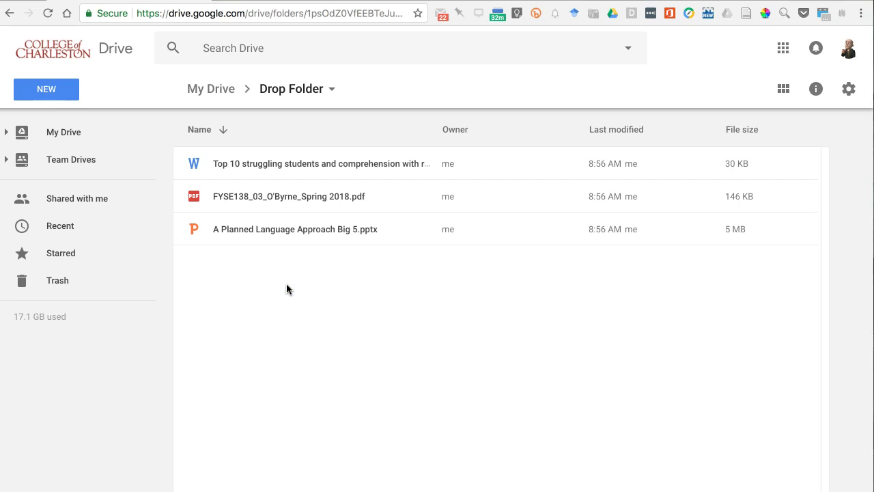
left_click(307, 168)
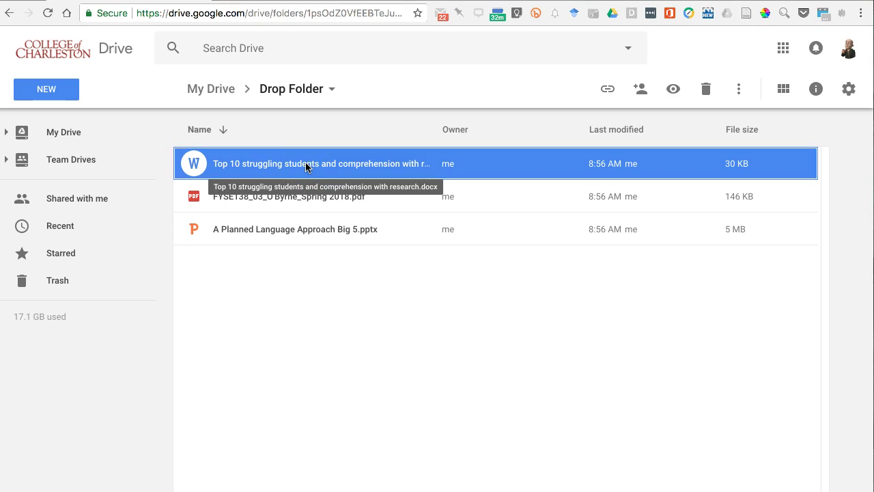
right_click(306, 167)
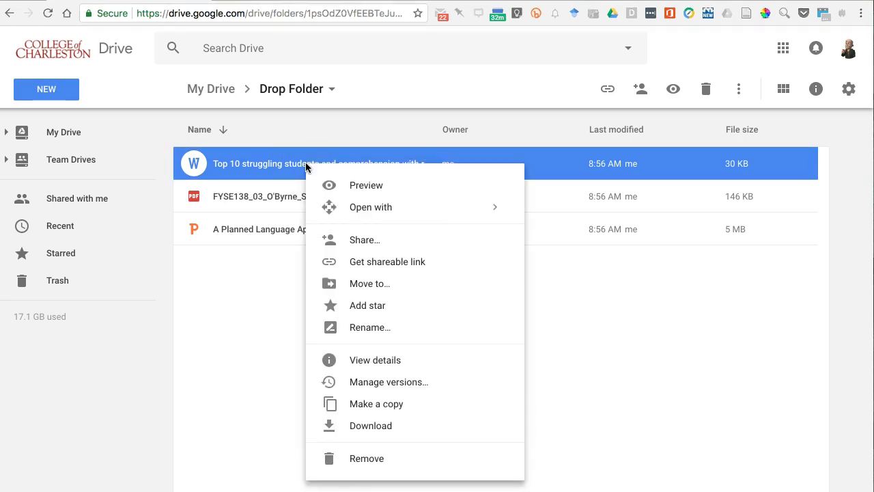
left_click(333, 209)
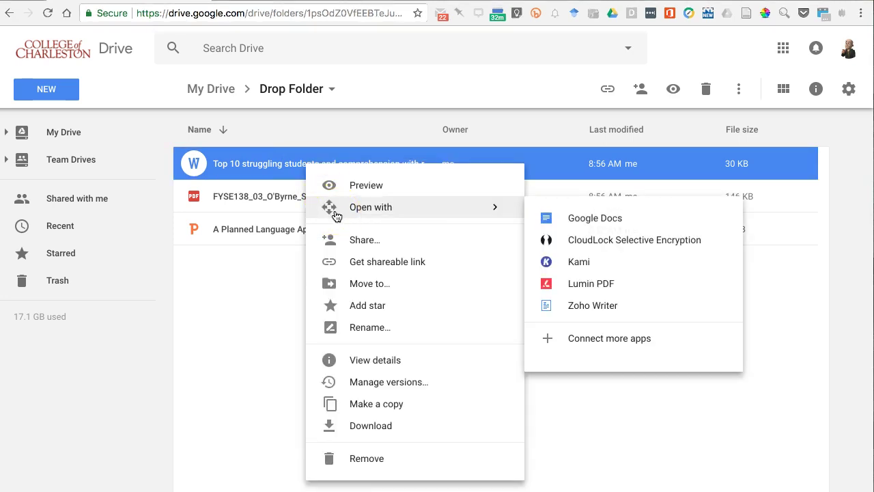
left_click(599, 219)
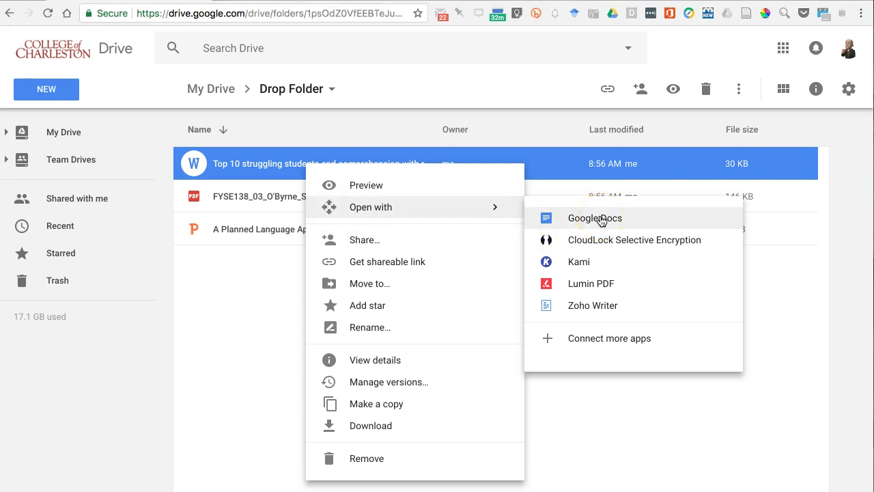
left_click(259, 308)
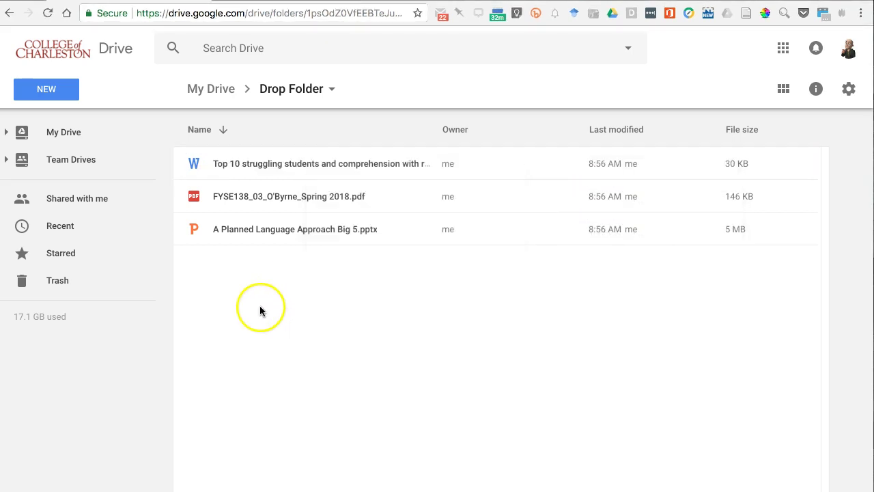
Step: Open the "Top 10 struggling students" document in Office editing, check its Save as Google Docs option, and return to Drop Folder
left_click(295, 162)
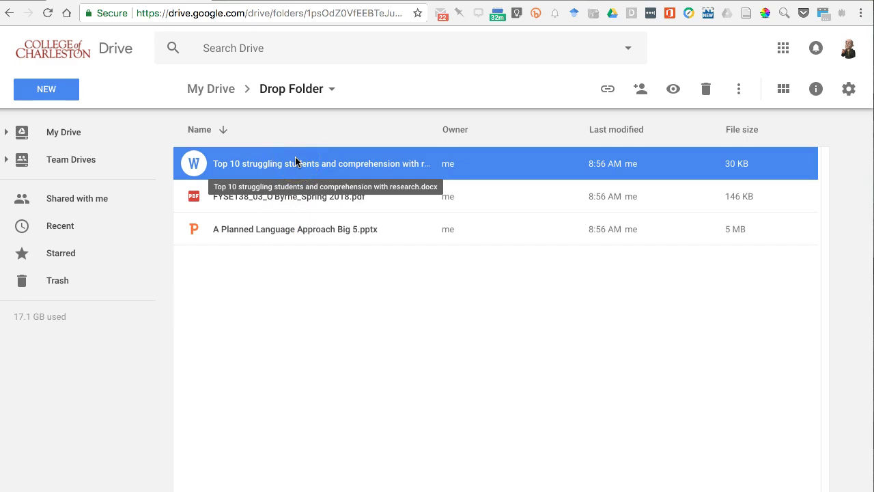
double_click(295, 162)
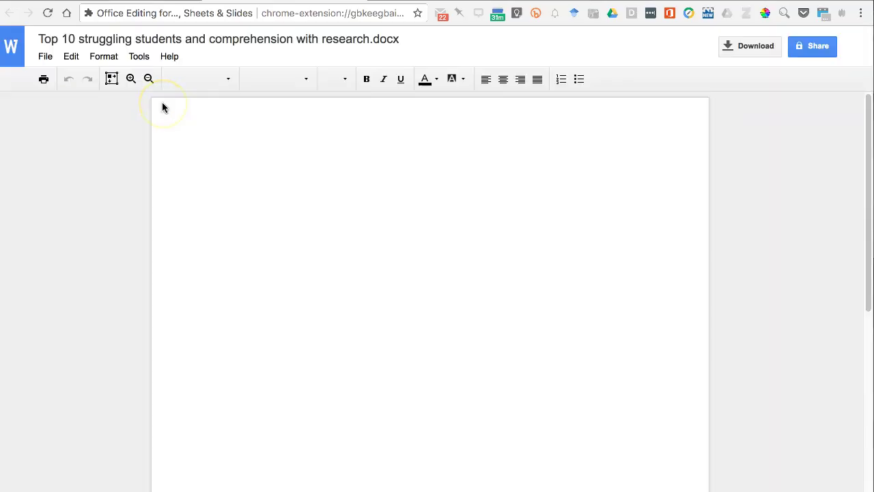
left_click(45, 59)
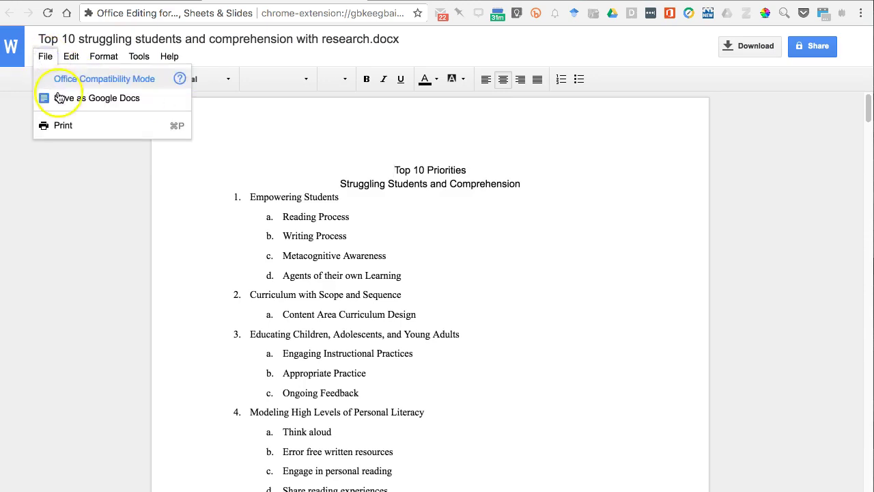
left_click(104, 56)
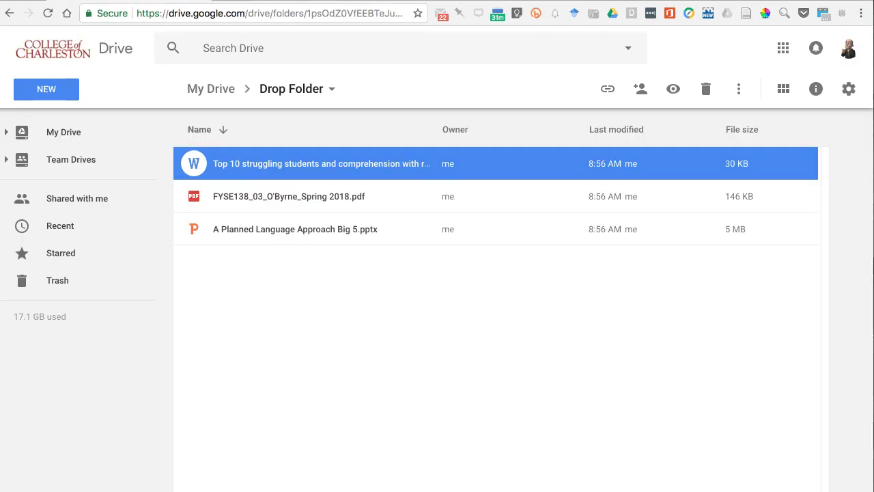
Step: Open the "Top 10 struggling students" Word document in Office editing and save it as Google Docs
left_click(295, 166)
right_click(295, 166)
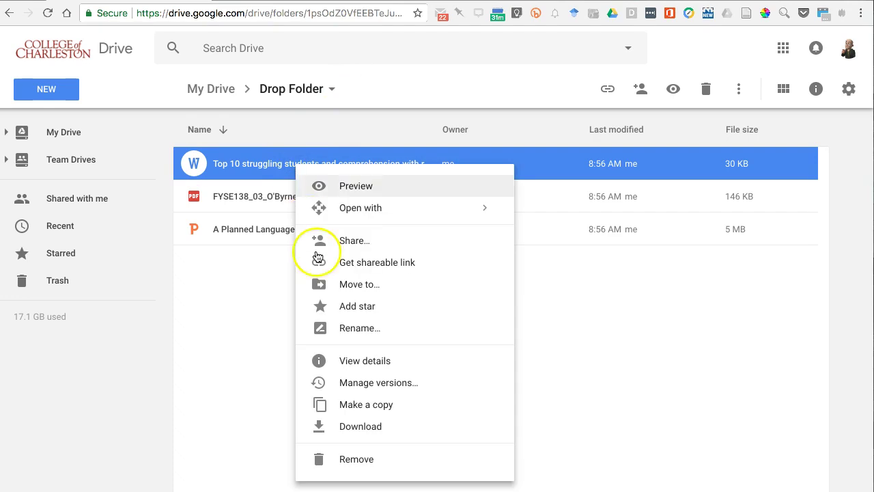
mouse_move(394, 207)
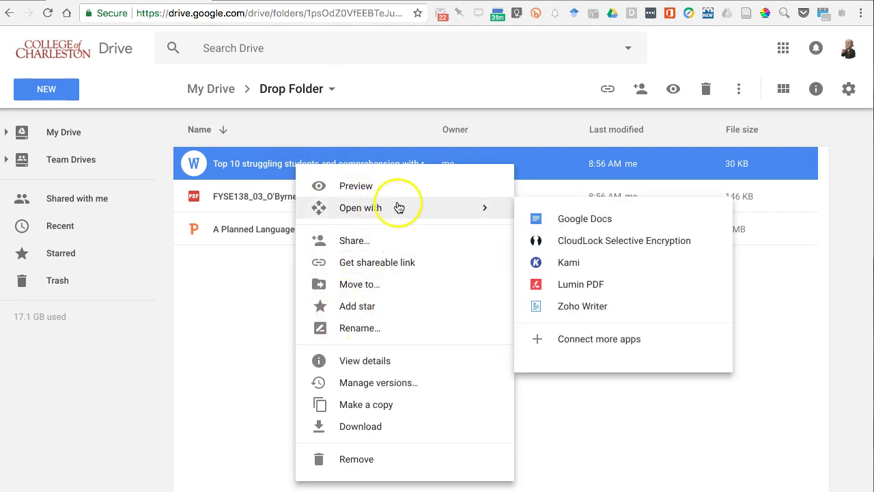
left_click(573, 231)
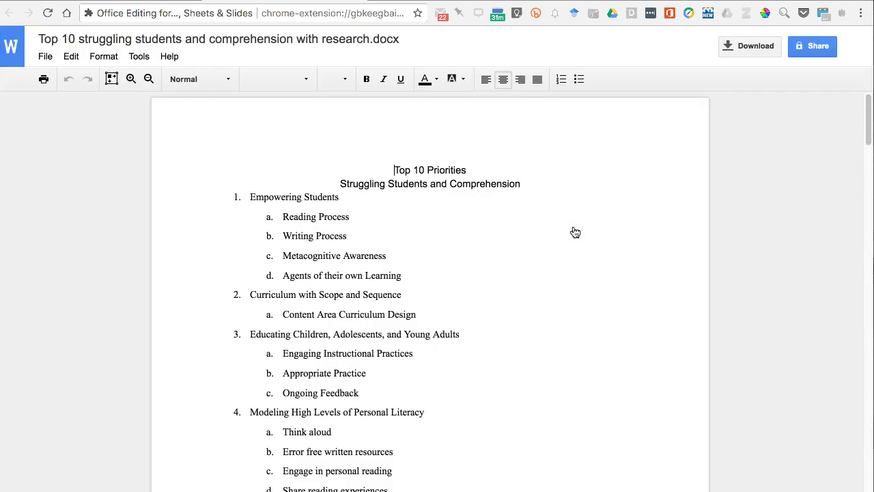
left_click(479, 215)
left_click(208, 184)
left_click(44, 57)
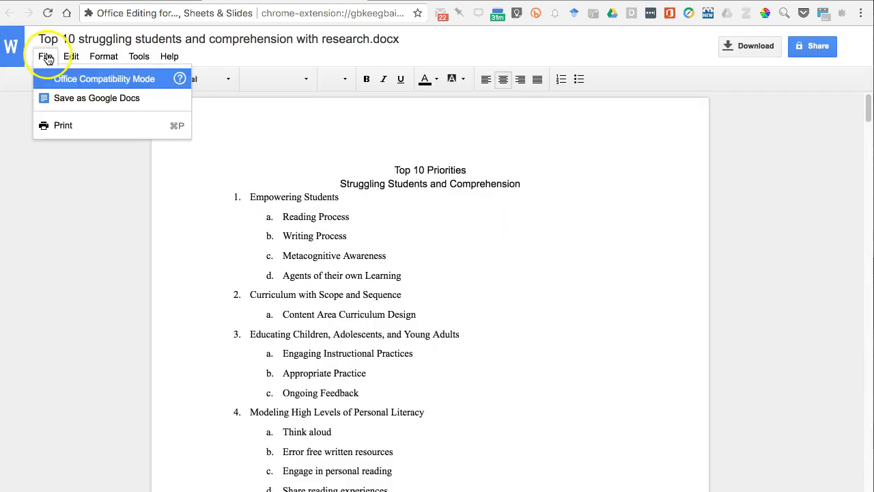
left_click(71, 100)
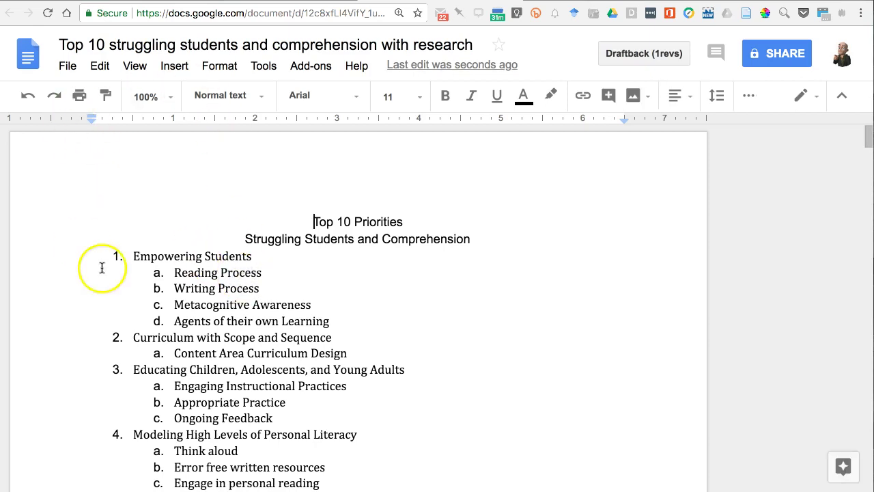
Step: Look over the converted Google Docs version, dismiss the format notice, and return to Drop Folder
left_click(240, 275)
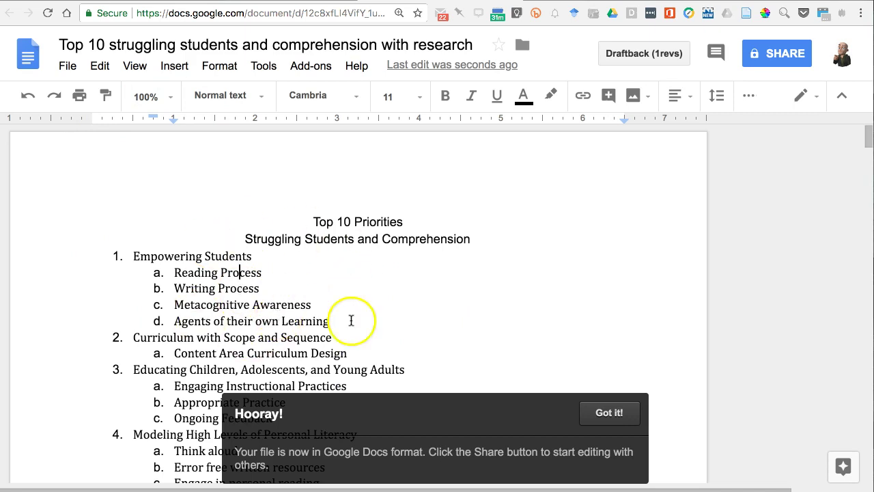
left_click(609, 412)
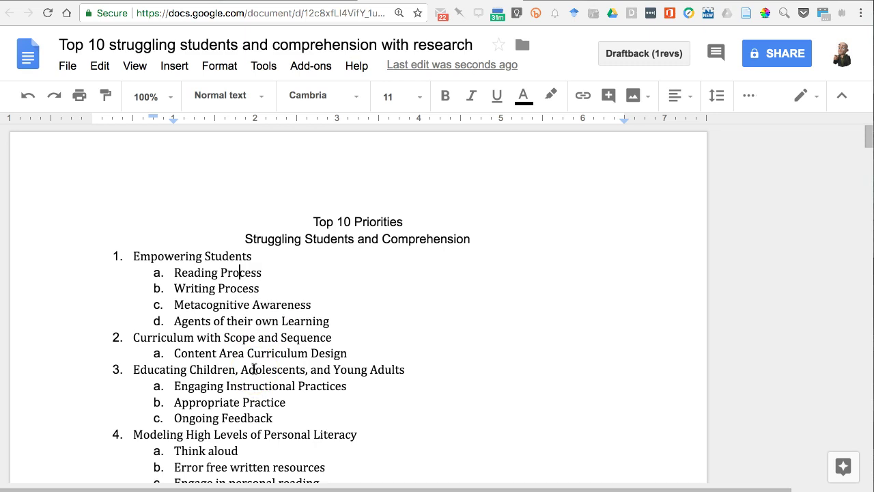
scroll(254, 368, "down", 5)
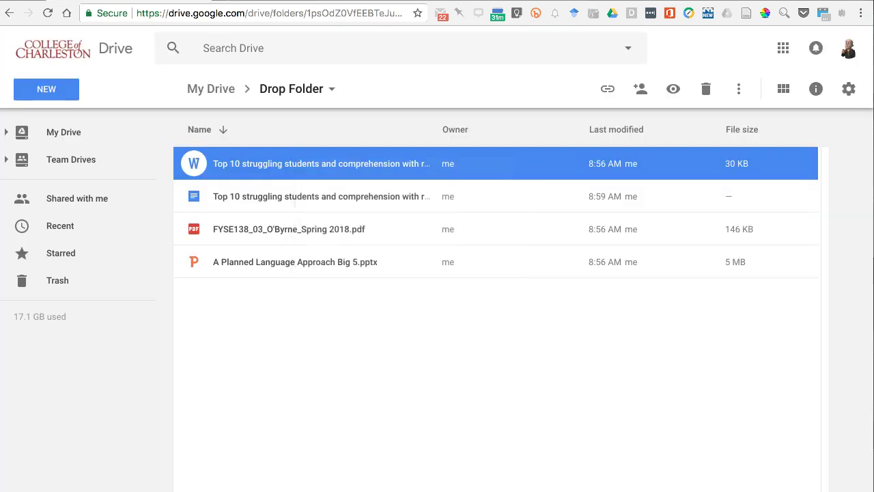
Step: Compare the Word and Google Docs versions of "Top 10 struggling students" in Drop Folder
left_click(302, 375)
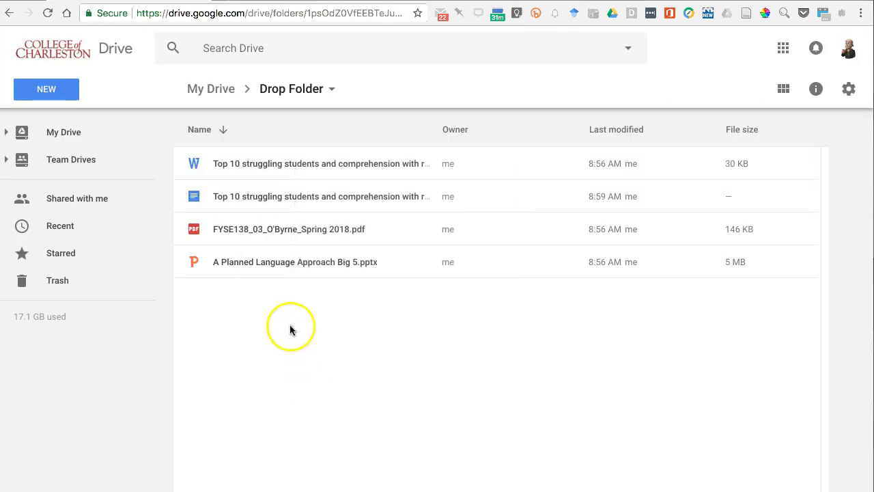
left_click(210, 164)
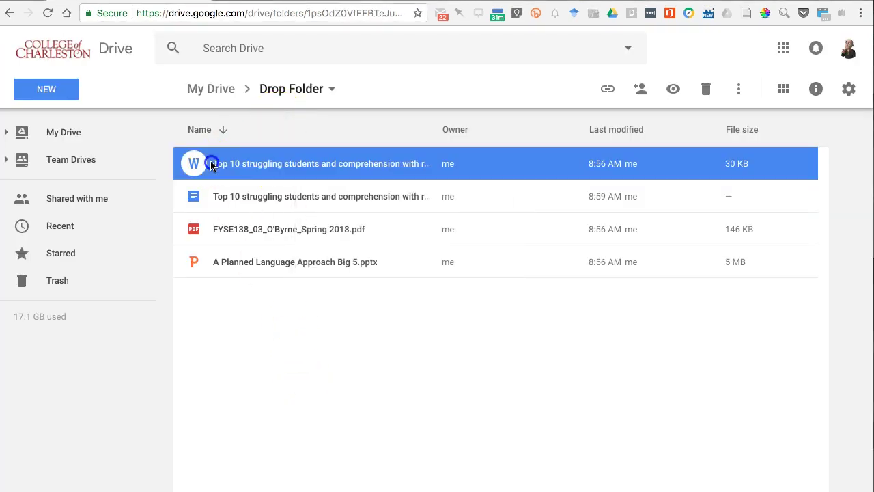
left_click(196, 199)
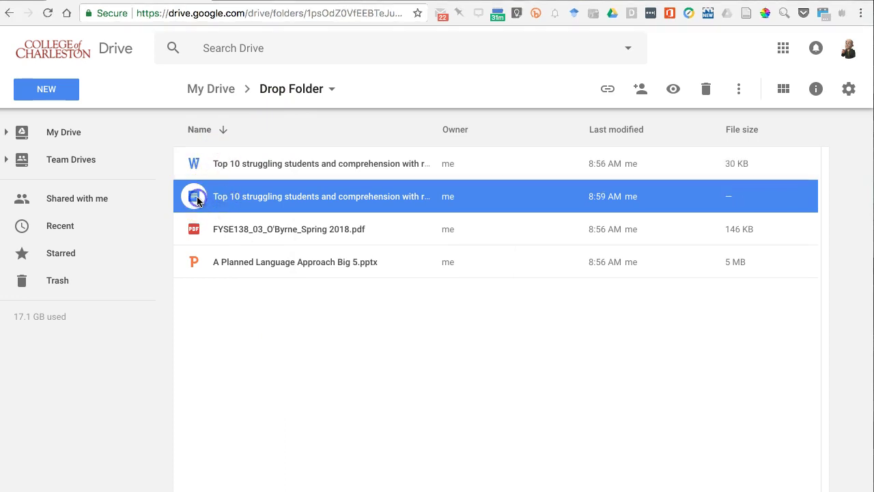
Step: Remove the Word version of "Top 10 struggling students" from Drop Folder, and undo the removal
left_click(269, 164)
right_click(270, 168)
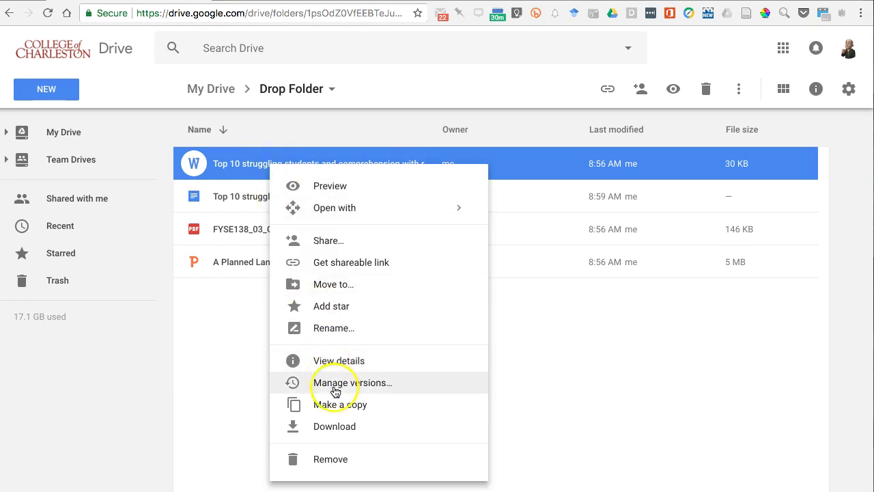
left_click(339, 462)
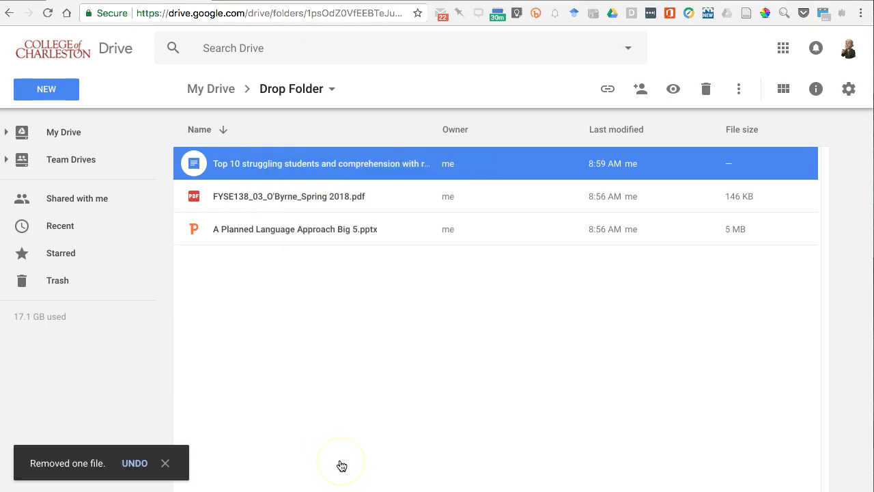
left_click(326, 336)
left_click(125, 465)
left_click(280, 393)
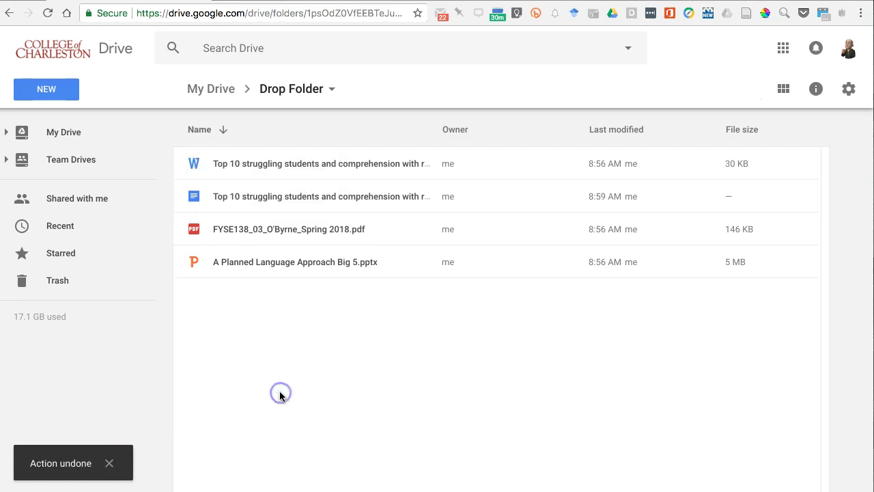
Step: Create a new folder named ARCHIVE inside Drop Folder
right_click(280, 391)
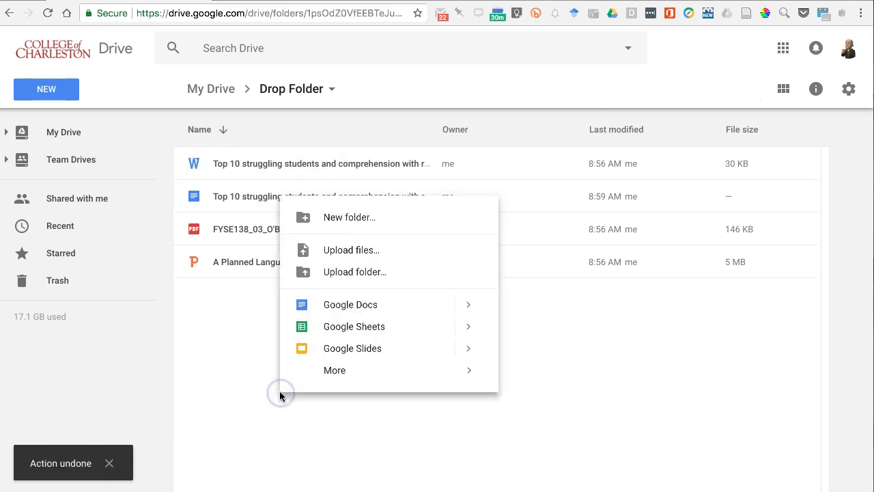
left_click(340, 244)
left_click(348, 217)
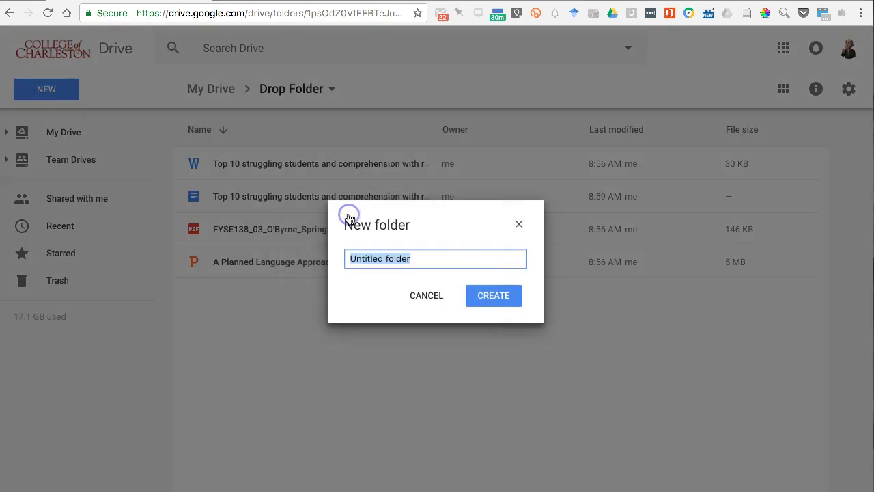
type("ARCHIVE")
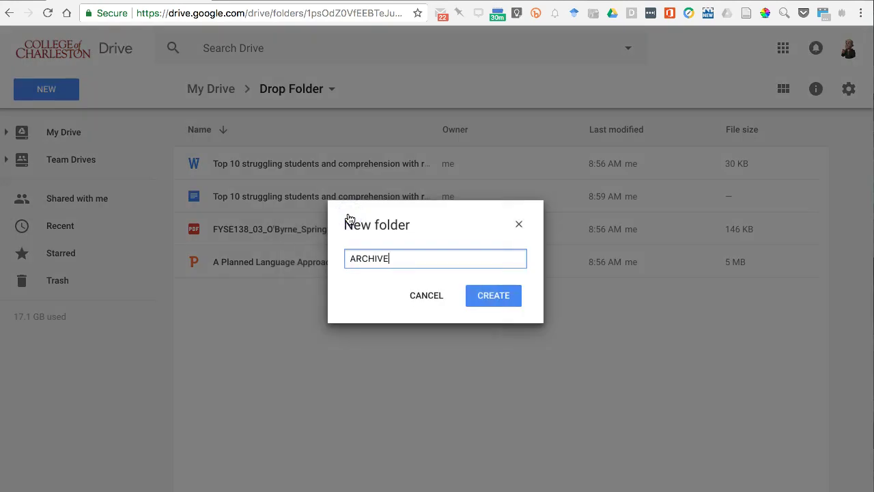
key("Return")
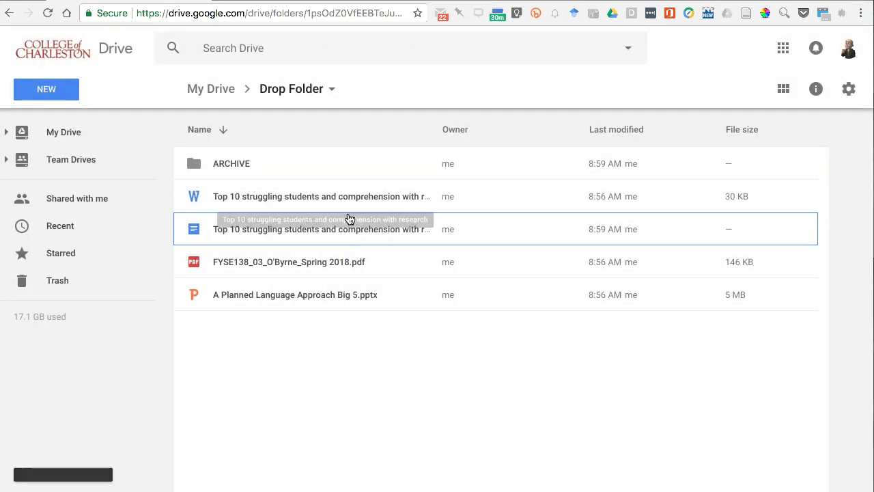
left_click(289, 405)
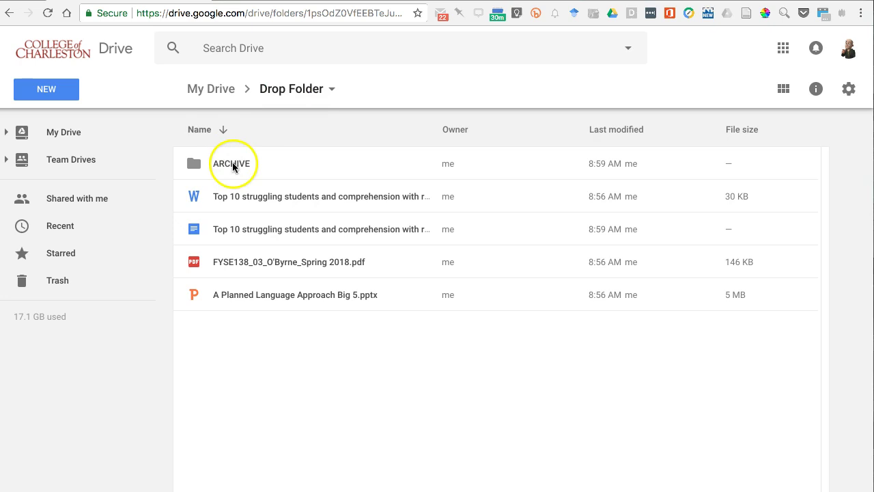
Step: Move the "Top 10 struggling students" Word document into the ARCHIVE folder, and open that folder to check its contents
left_click(231, 197)
left_click_drag(230, 197, 233, 172)
left_click(243, 395)
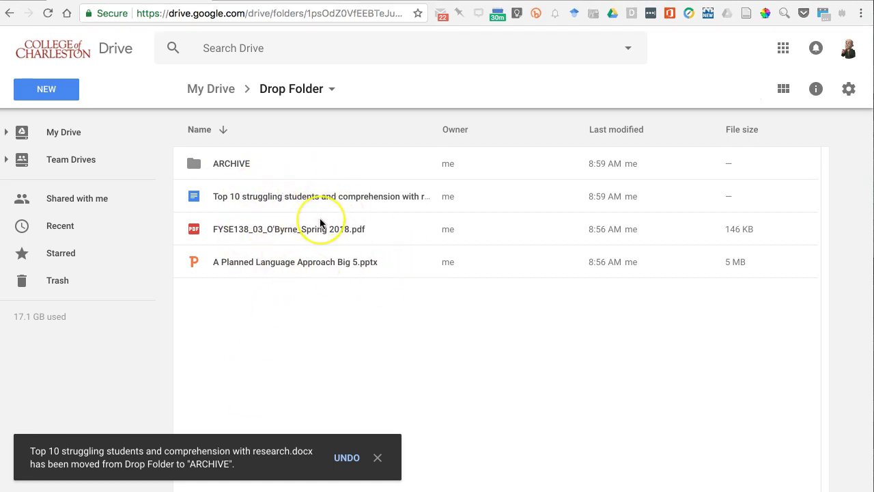
double_click(236, 162)
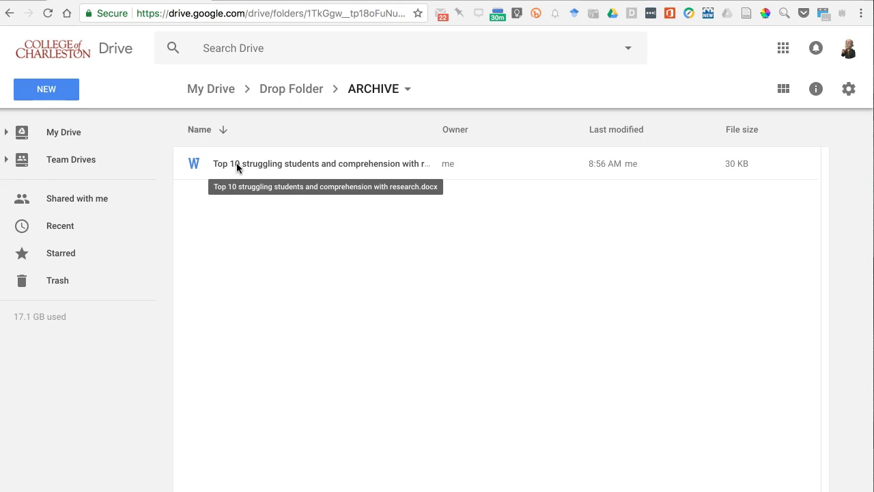
left_click(278, 327)
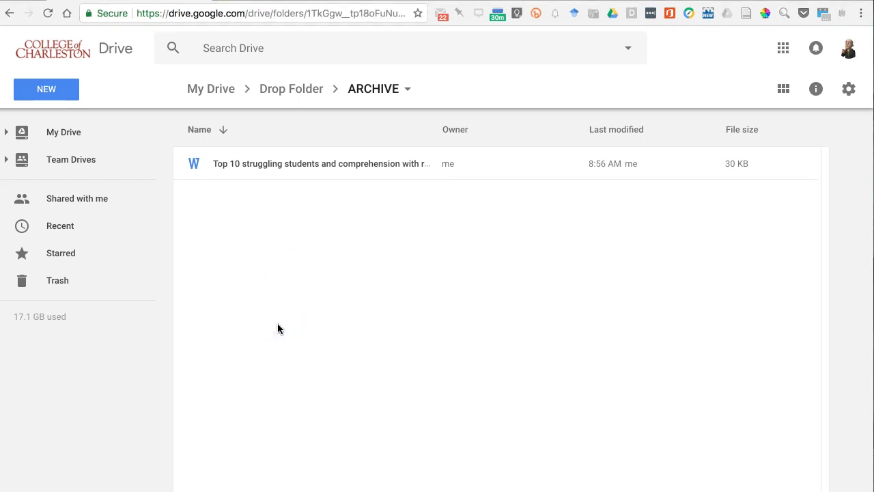
Step: Search the web for "google drive" to view the Google Drive results
left_click(294, 15)
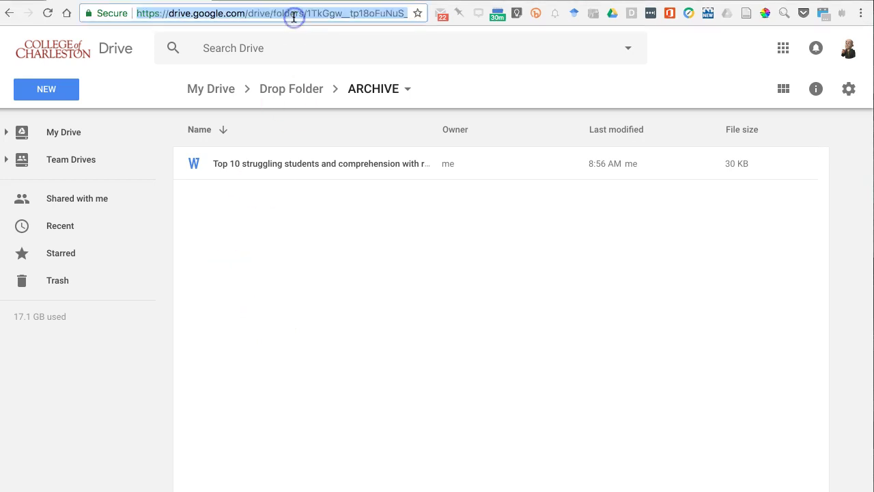
type("google")
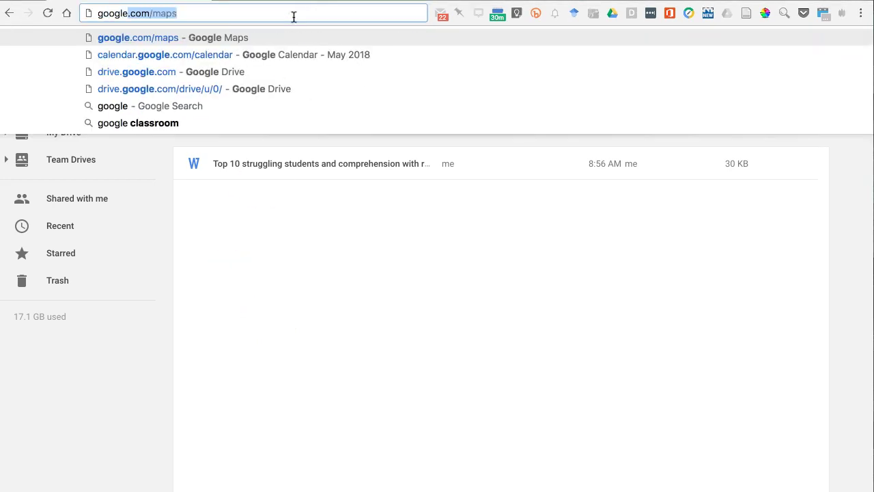
type(" drive")
key("Return")
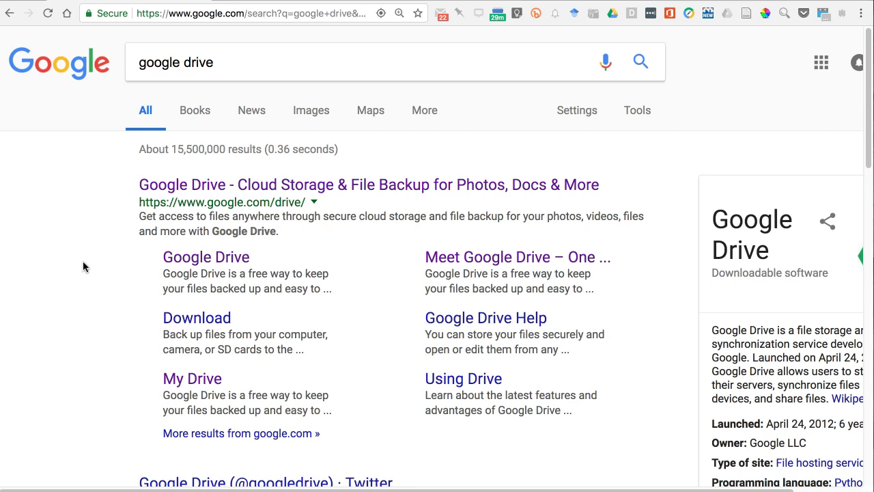
left_click(76, 339)
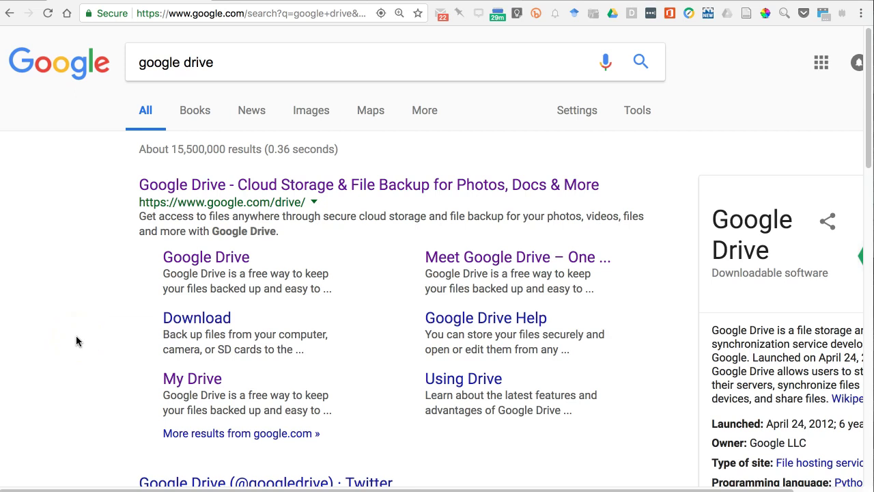